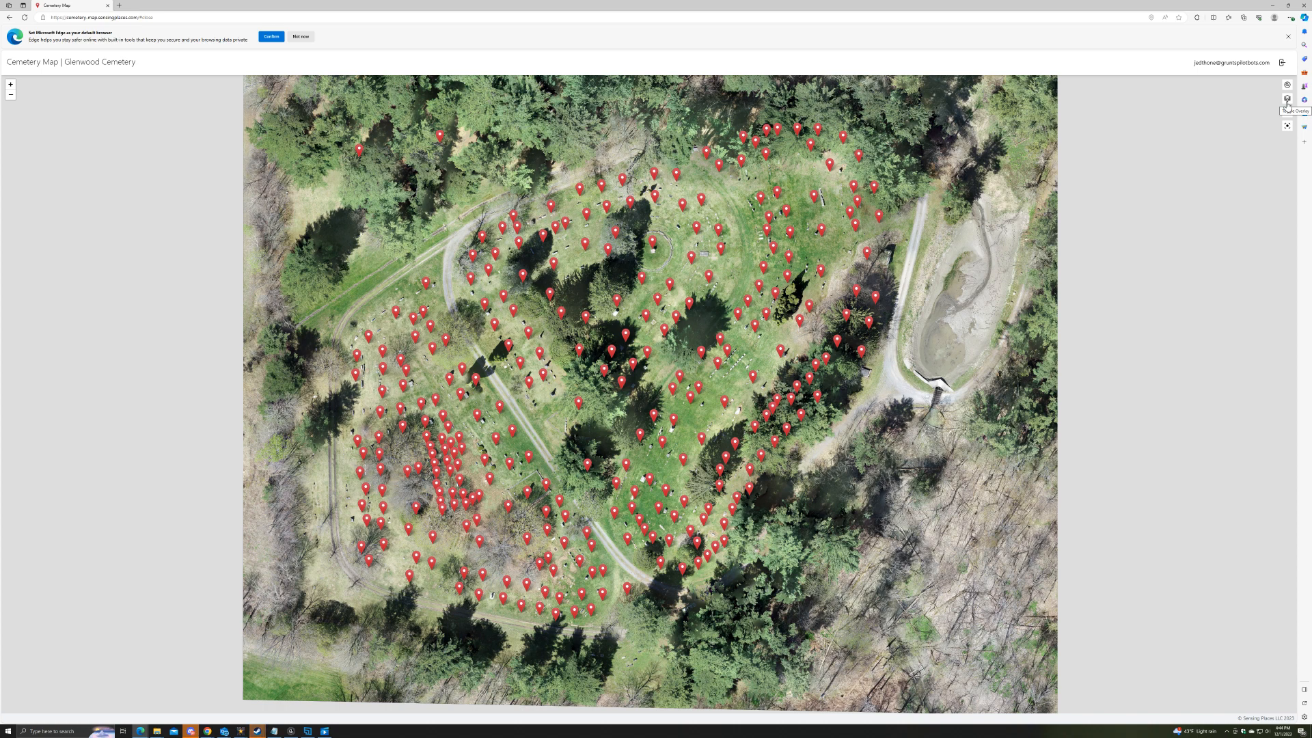
- Turn on the hand-drawn lot overlay on the aerial cemetery map and inspect the lot labels up close
left_click(1287, 100)
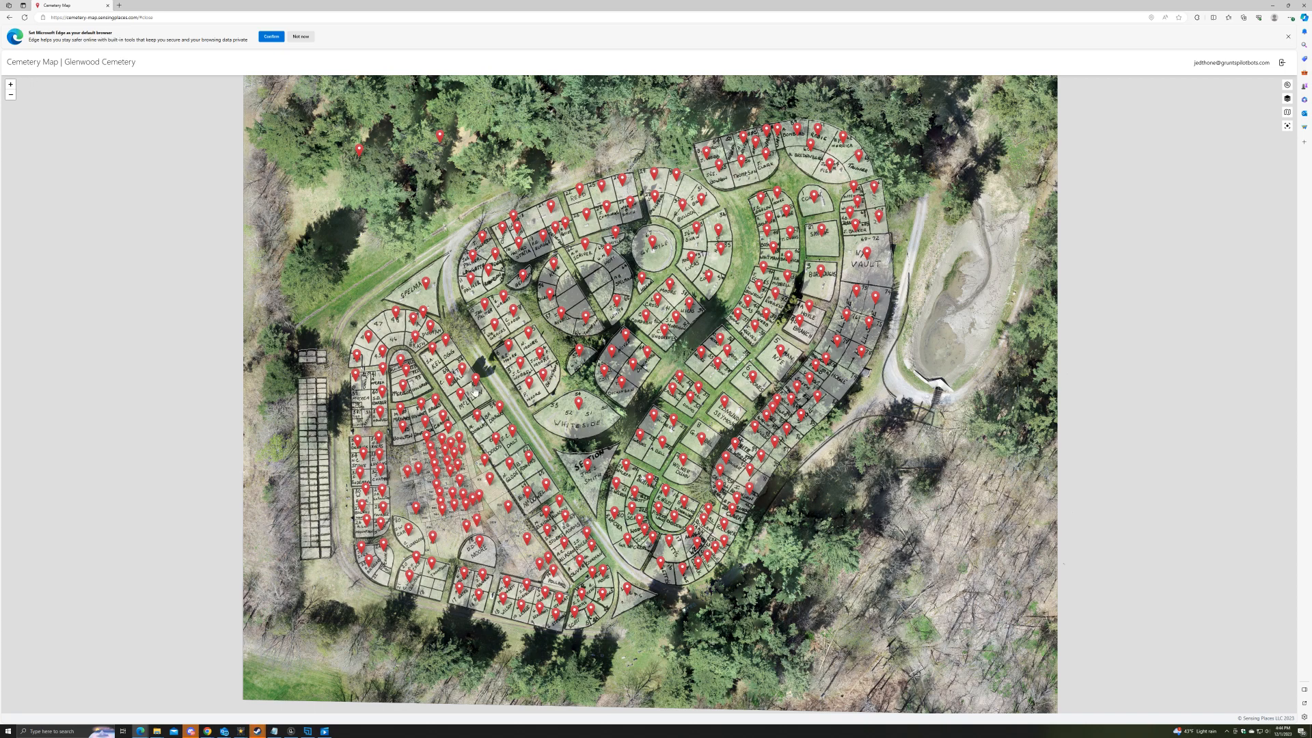
scroll(429, 330, "up", 5)
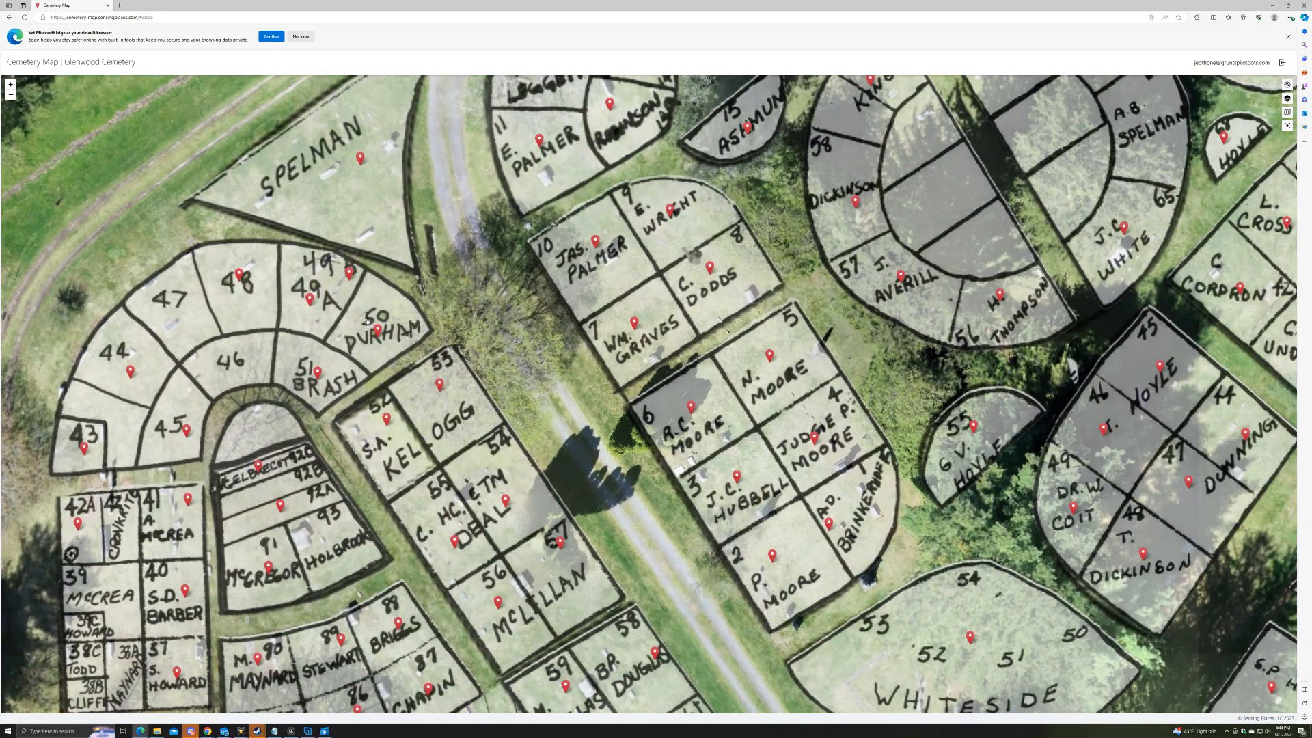
scroll(429, 329, "down", 5)
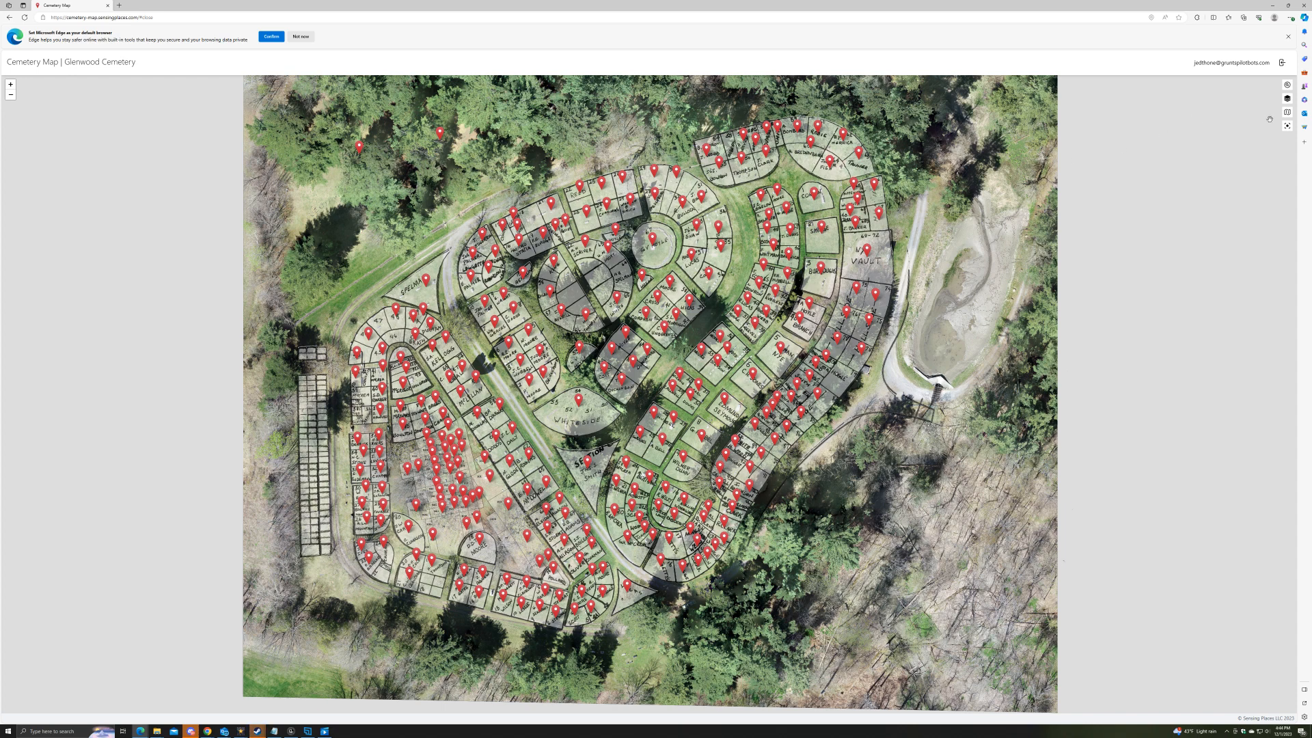
- Search the cemetery map by a plot owner's surname and open the record of plot A 35
left_click(1286, 86)
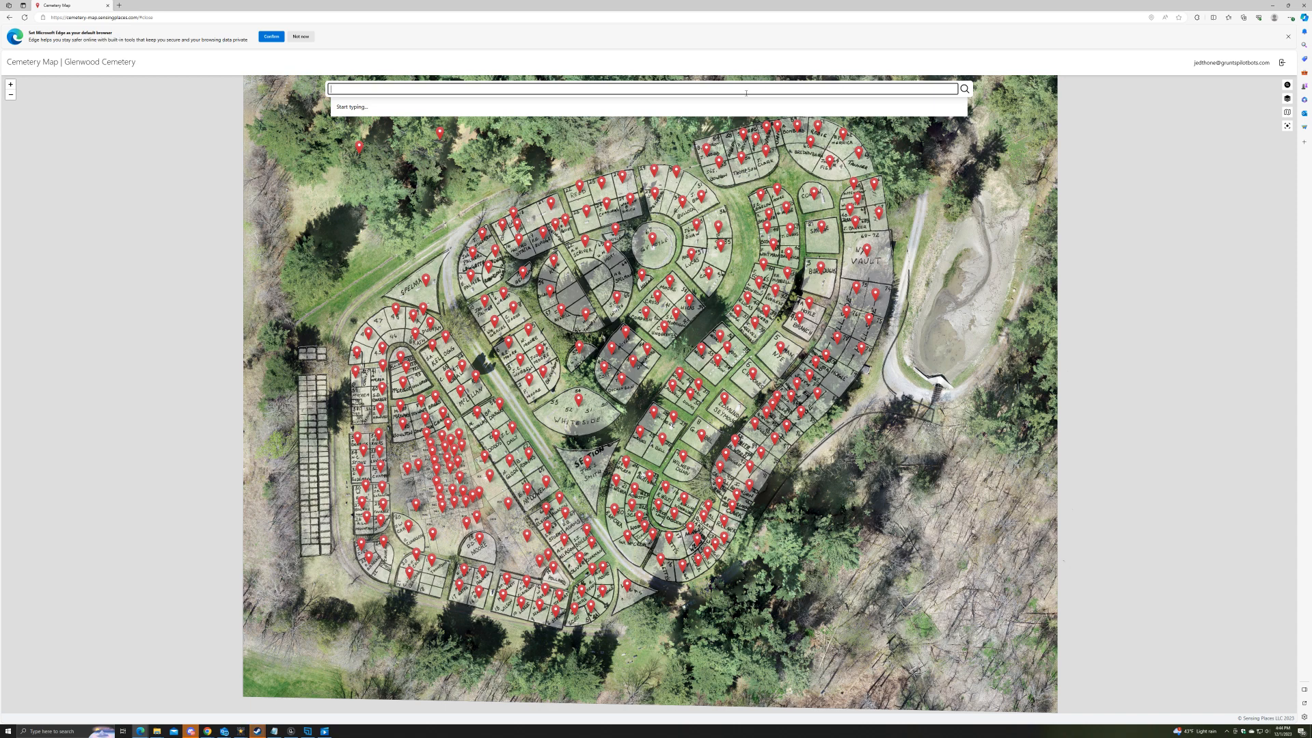
type("Dudley")
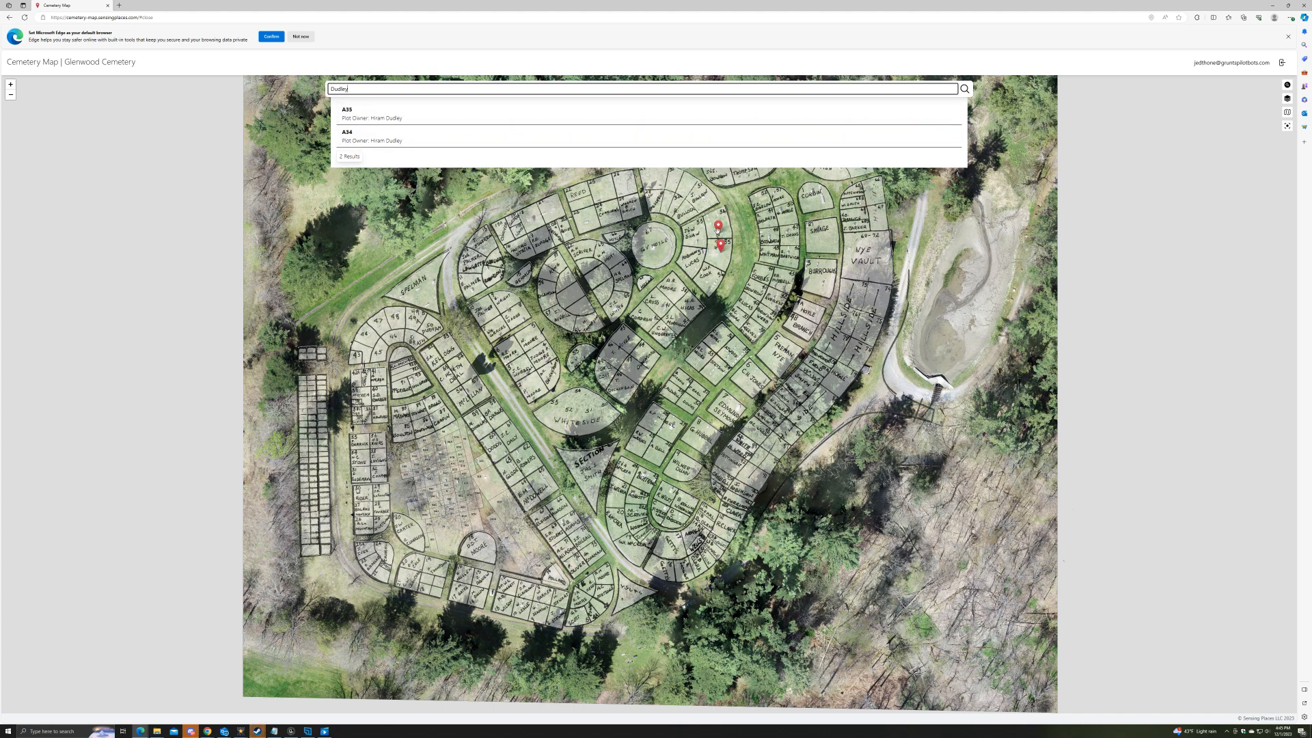
left_click(362, 117)
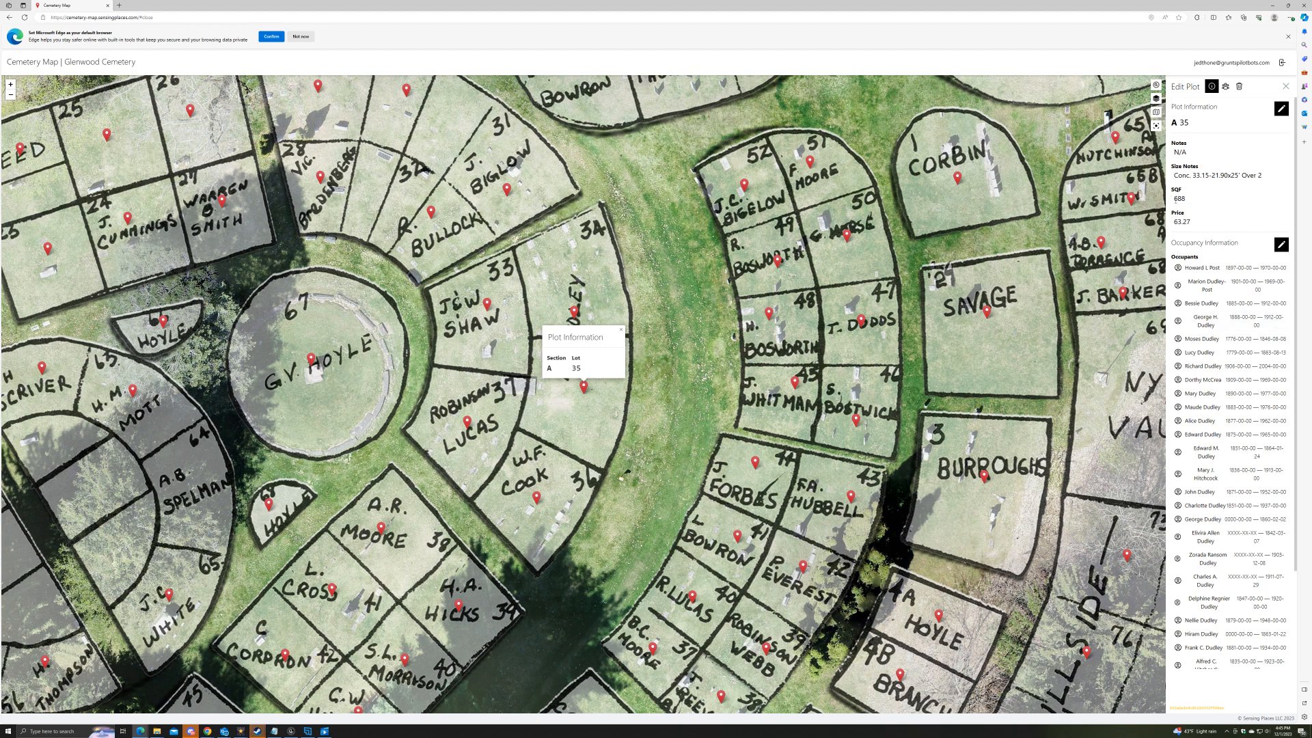
- Review plot A 35's size notes, square footage, price, occupant list, purchase date and owner
double_click(1176, 198)
left_click(1199, 212)
left_click_drag(1173, 176, 1268, 182)
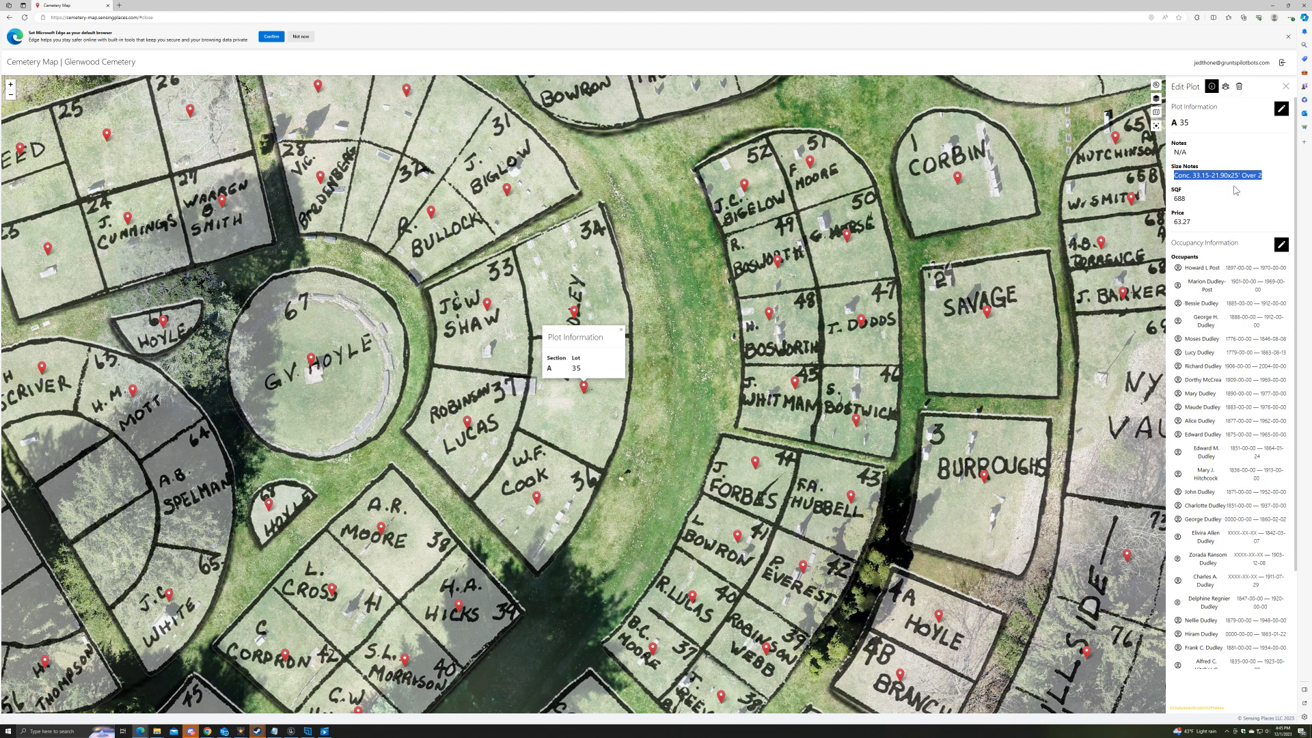
left_click(1183, 221)
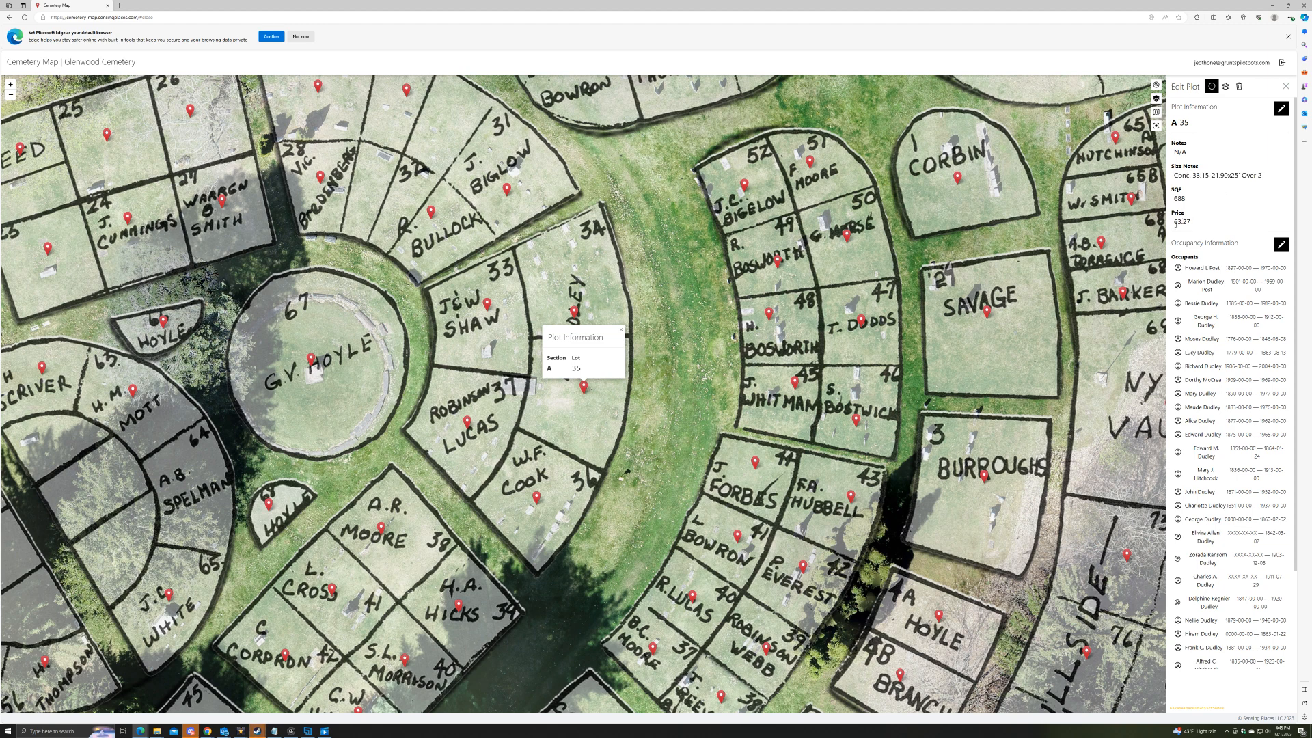
scroll(1211, 489, "down", 2)
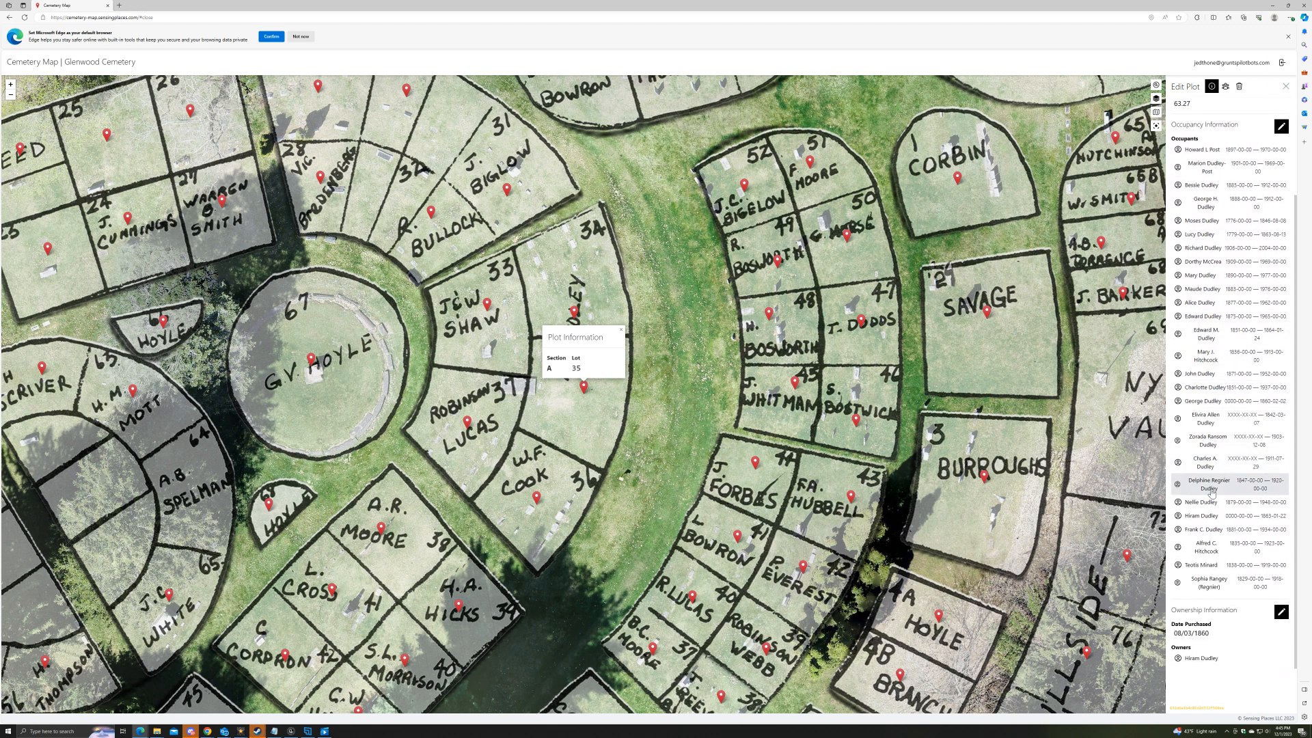
left_click_drag(1179, 635, 1215, 640)
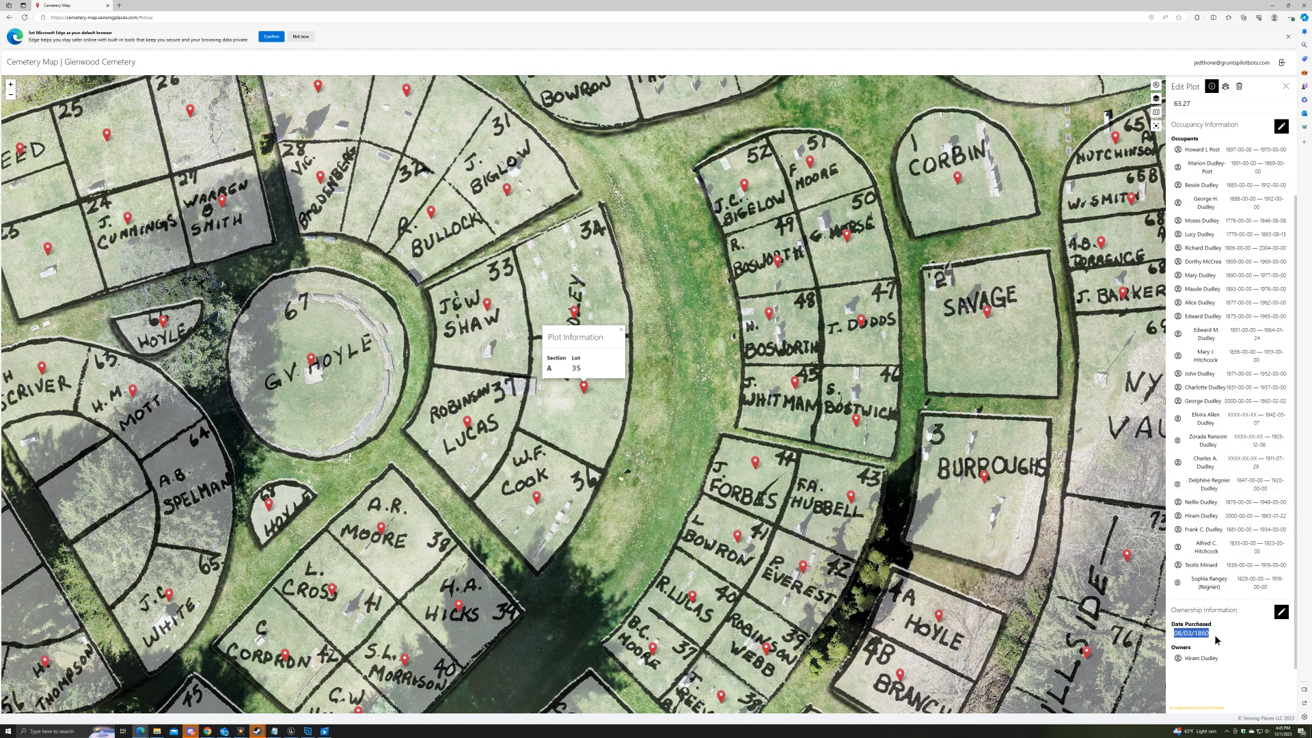
left_click(1227, 649)
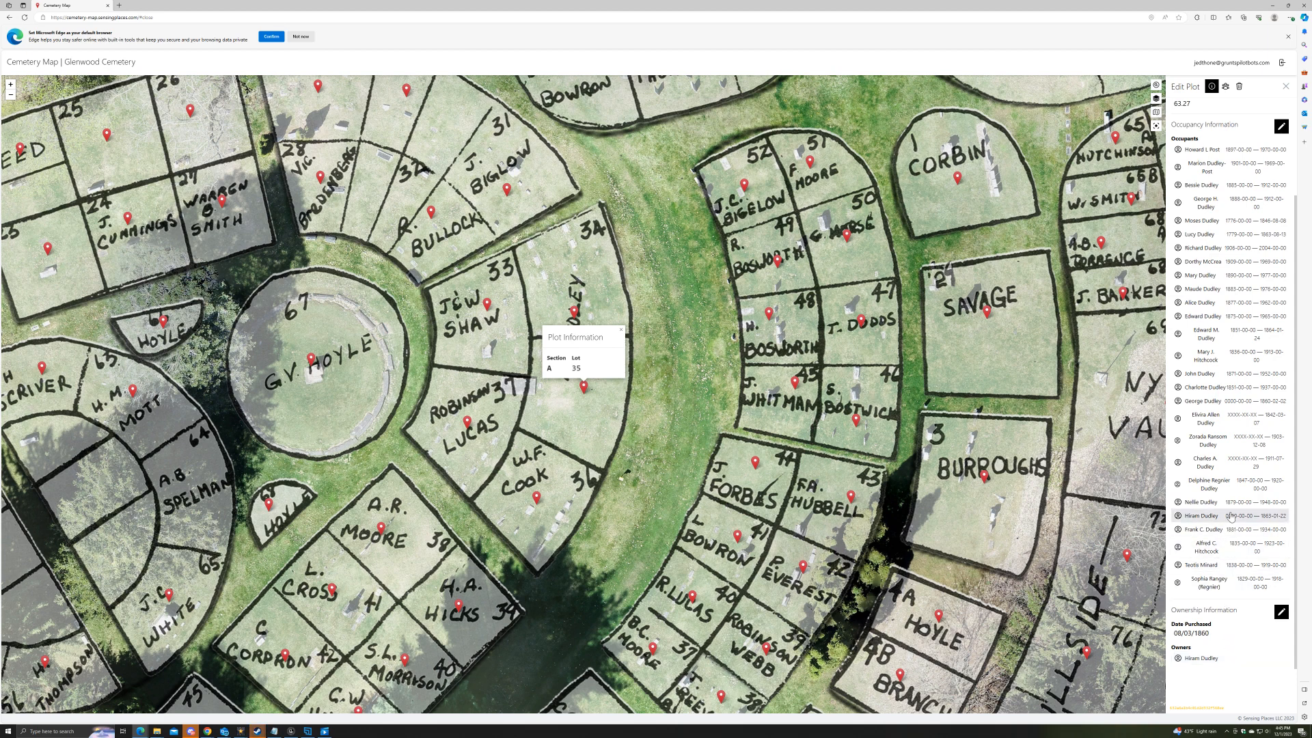
scroll(1221, 410, "up", 2)
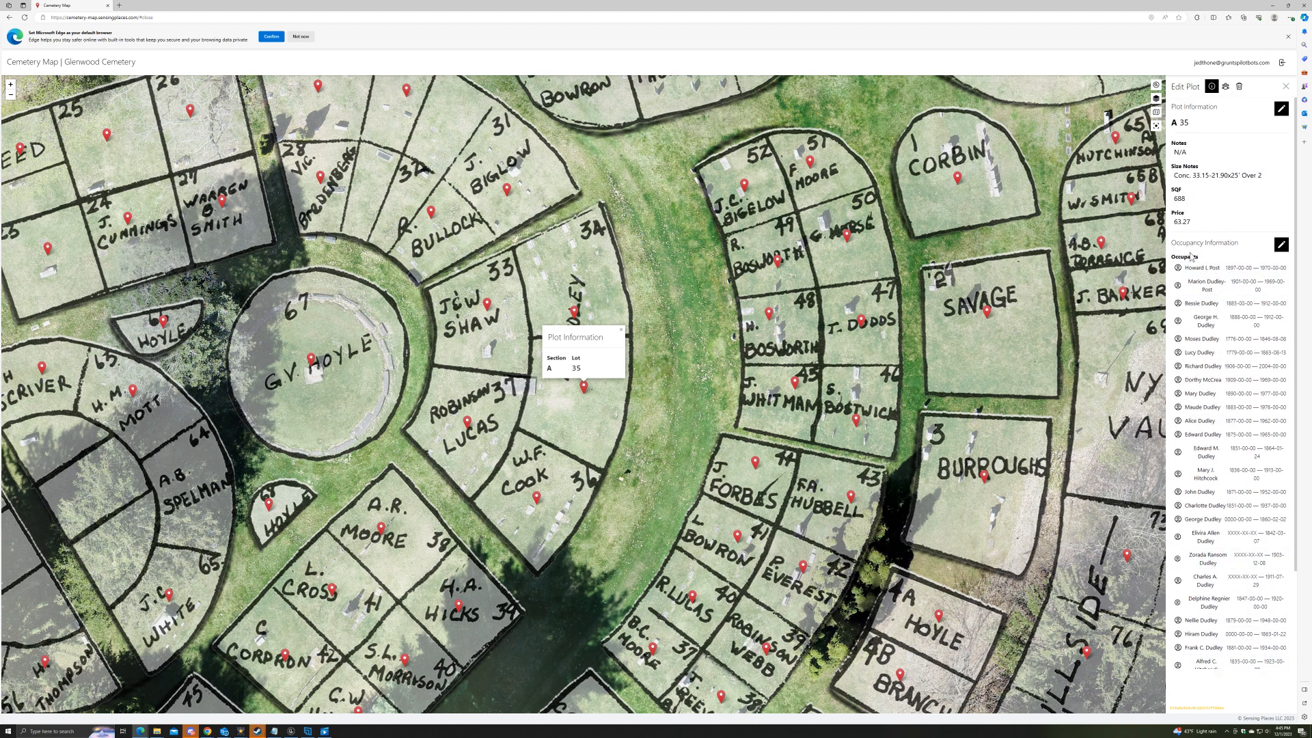
scroll(1195, 341, "down", 1)
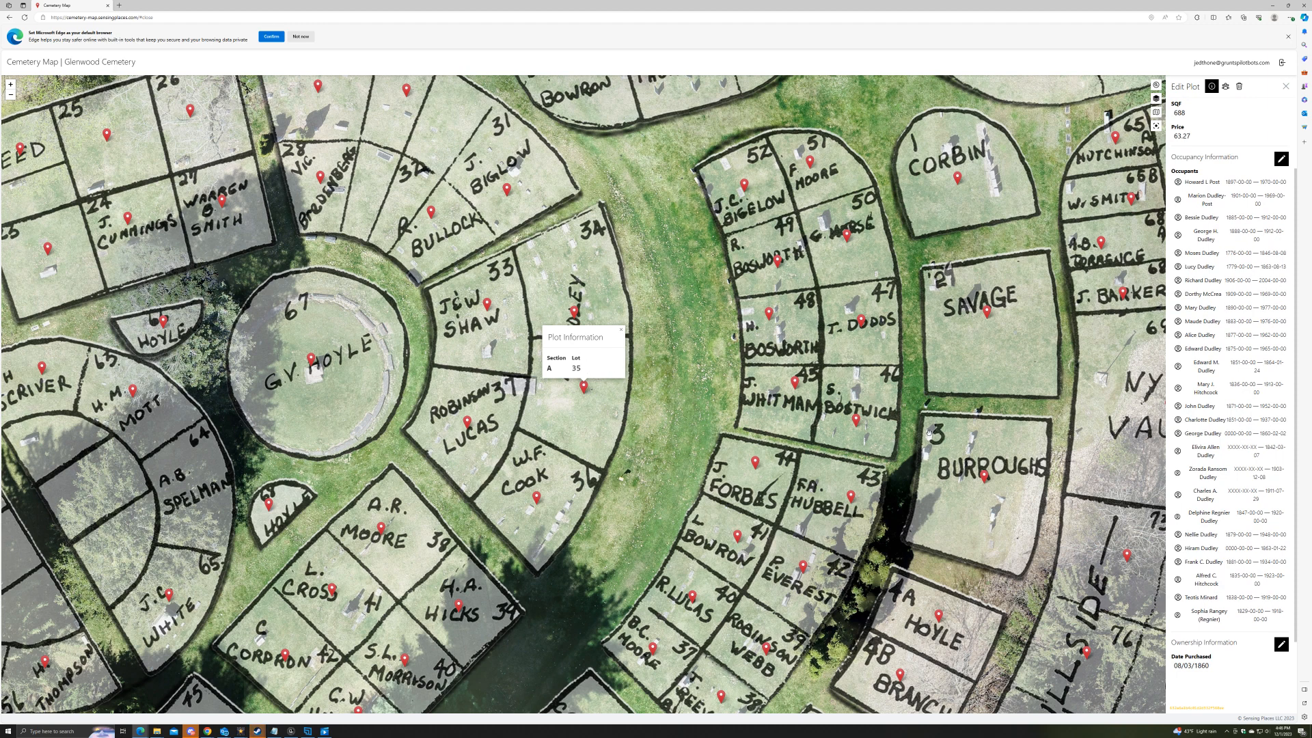
scroll(1198, 469, "up", 1)
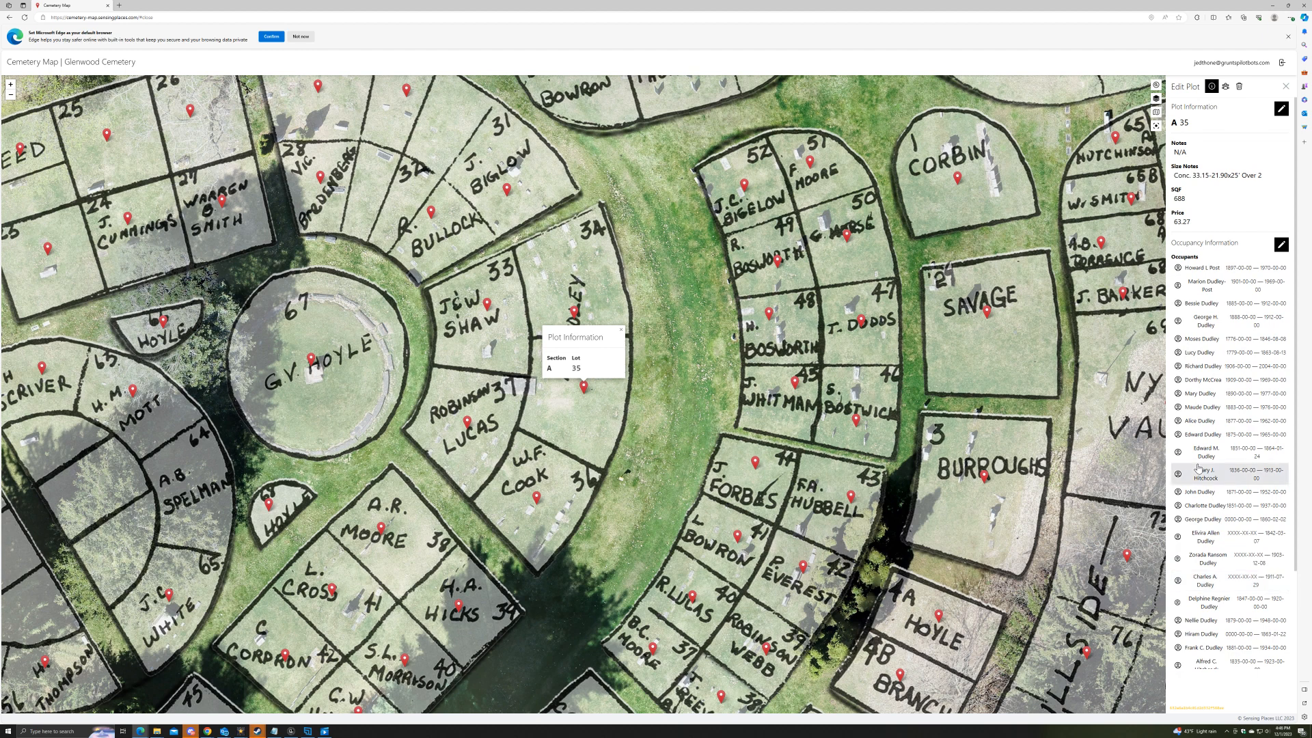
scroll(1198, 468, "down", 1)
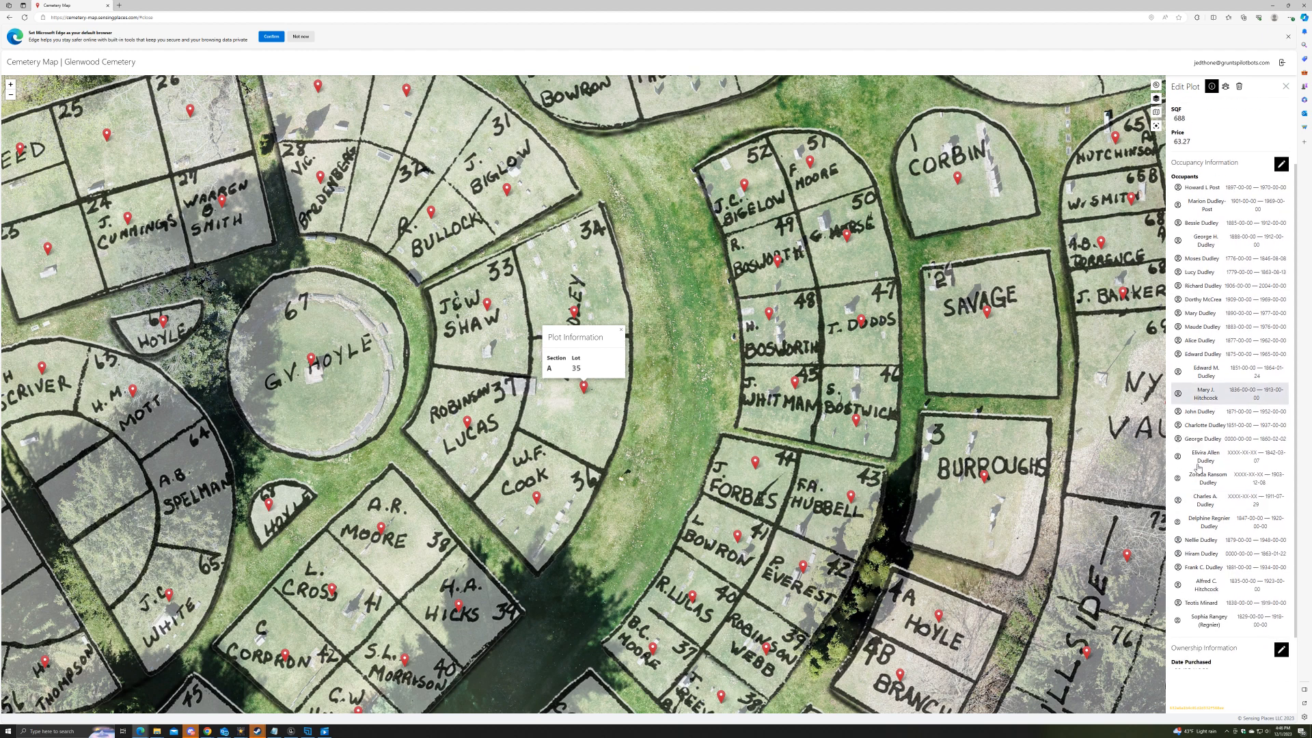
- Search the cemetery map by an occupant's first name and open the record of plot A 45
left_click(1155, 85)
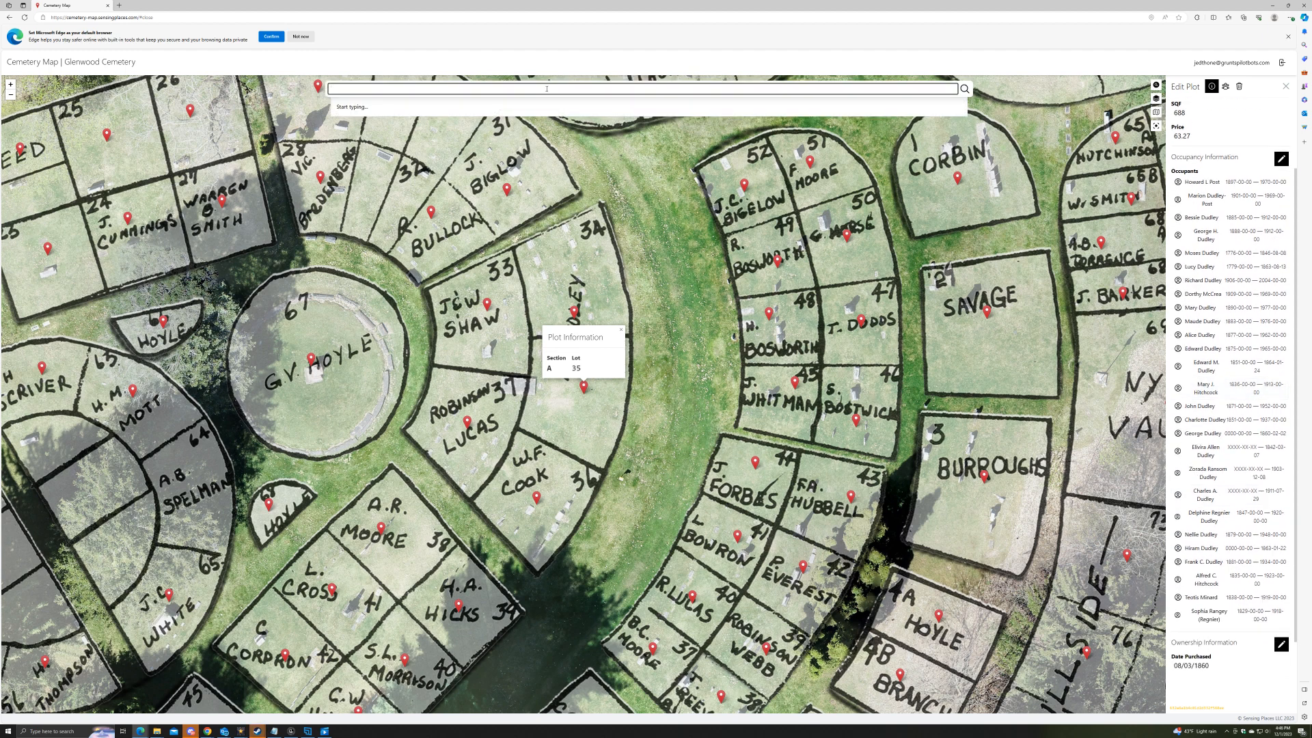
type("Sophia")
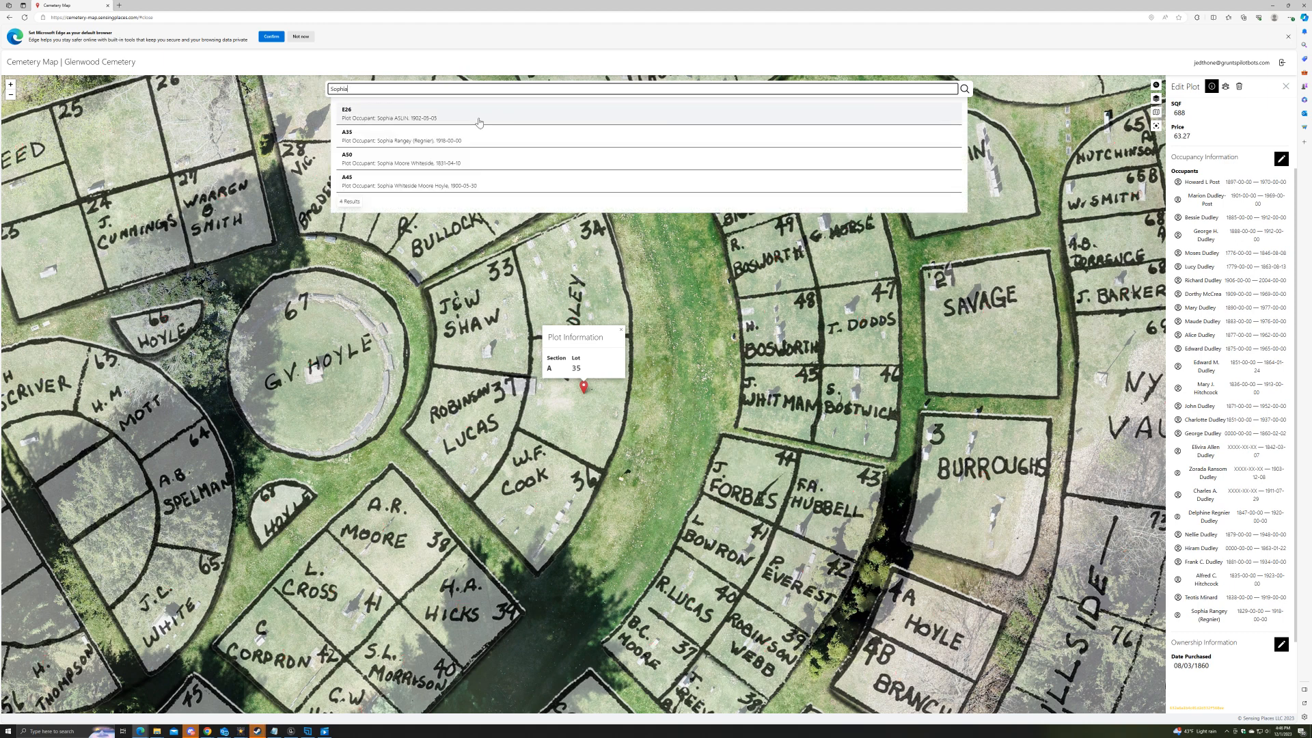
scroll(458, 314, "down", 1)
scroll(458, 314, "down", 1)
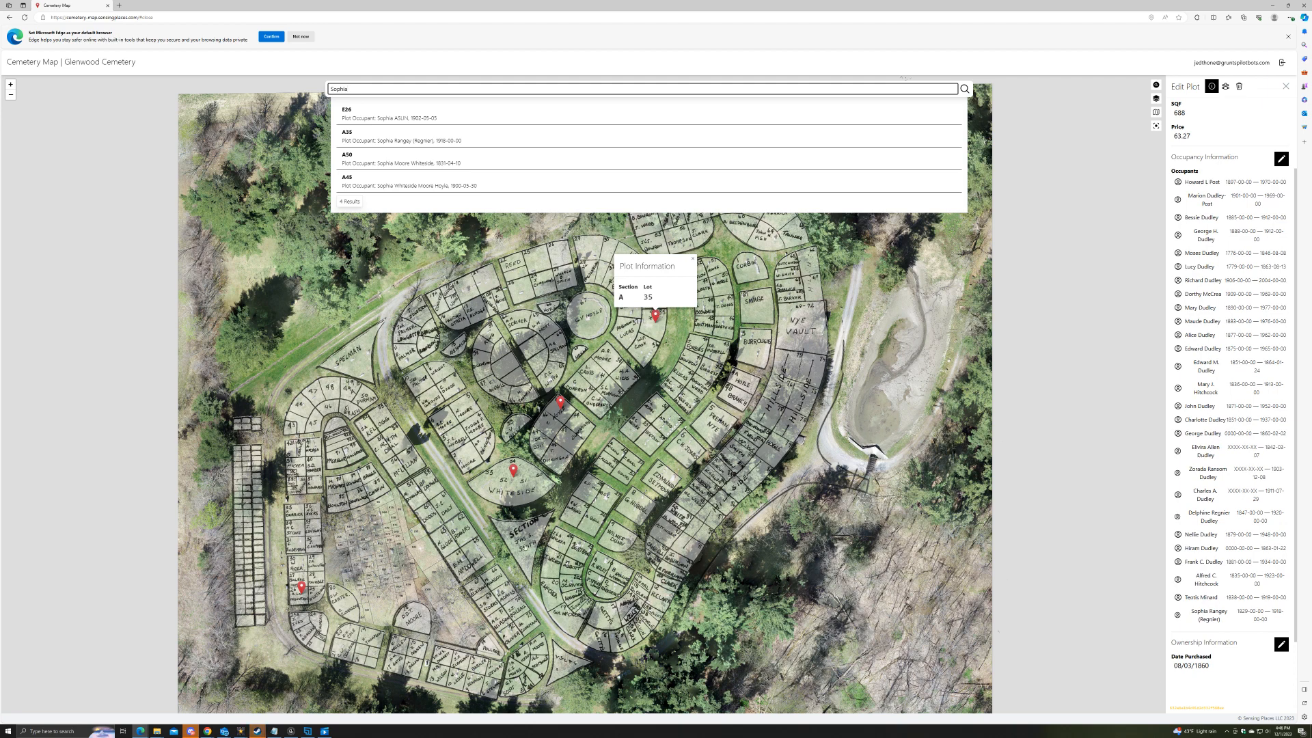
left_click(437, 187)
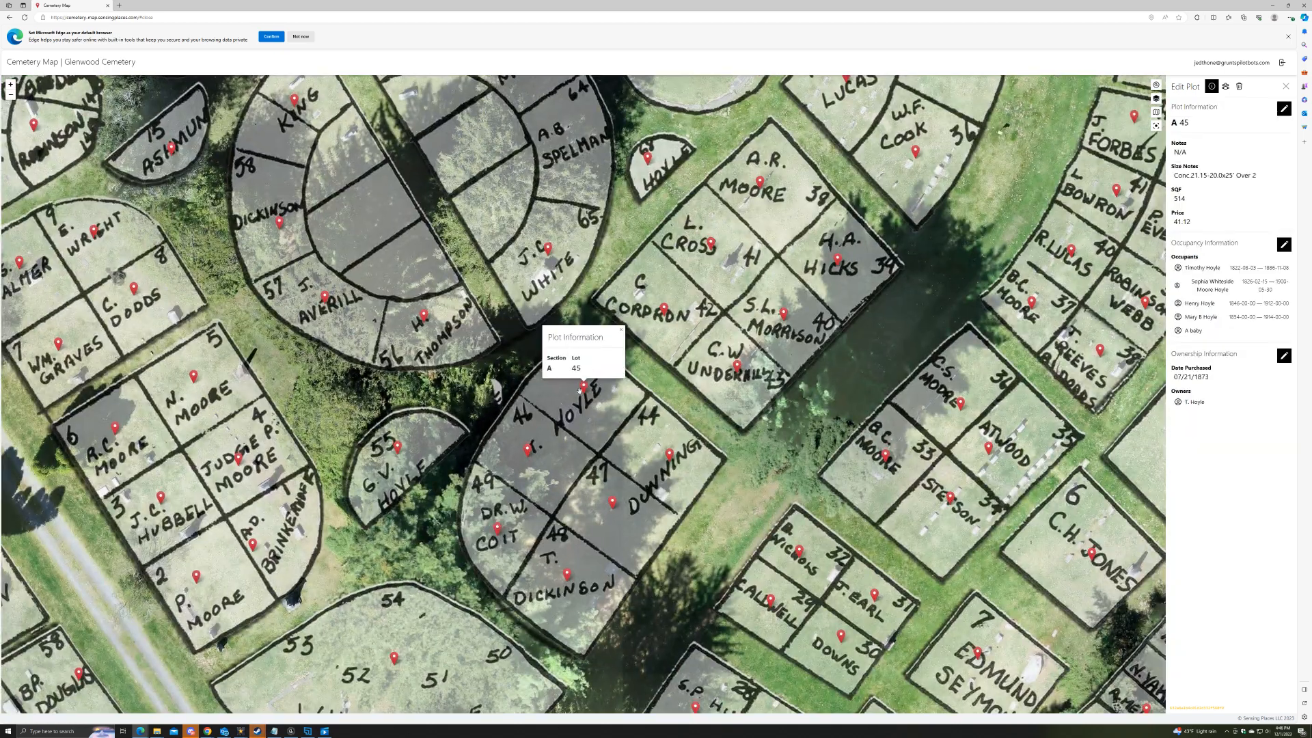
- Review plot A 45's ownership information and its location within the whole cemetery
scroll(579, 390, "up", 1)
scroll(580, 391, "down", 1)
left_click_drag(1172, 389, 1217, 394)
left_click(1217, 394)
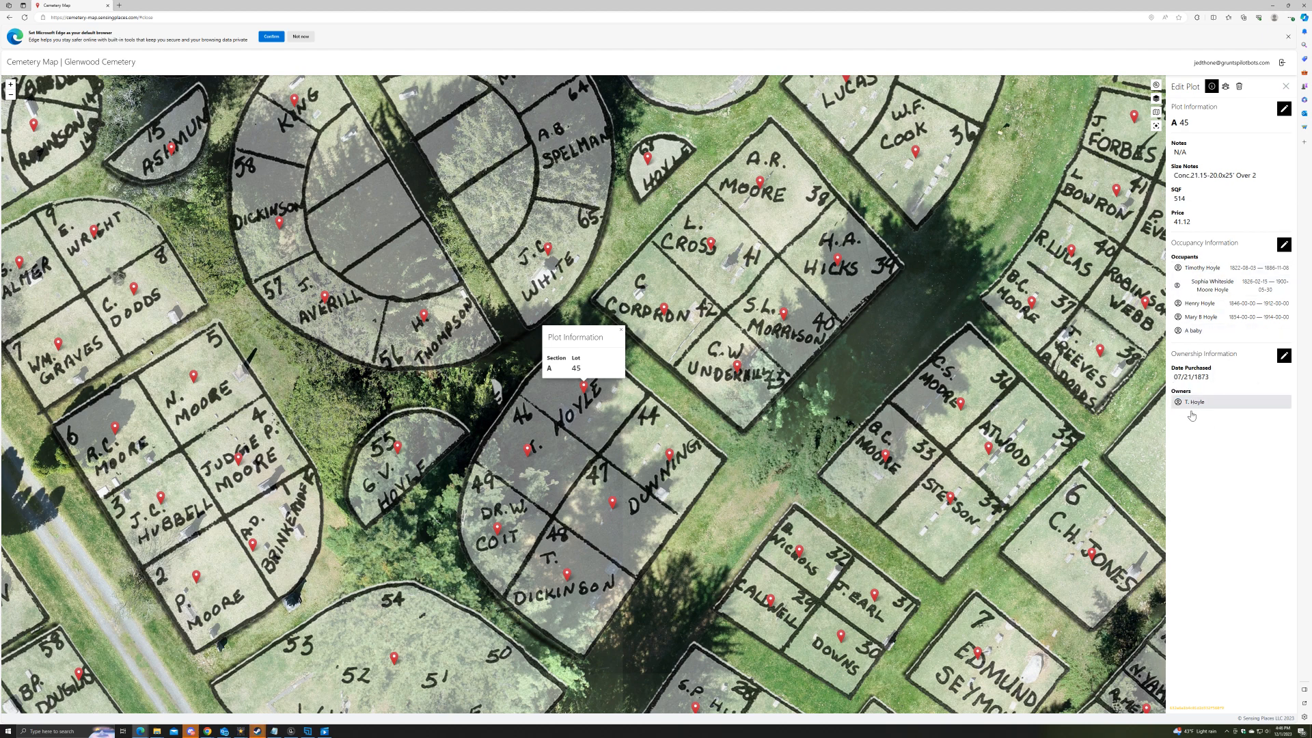
scroll(594, 425, "down", 5)
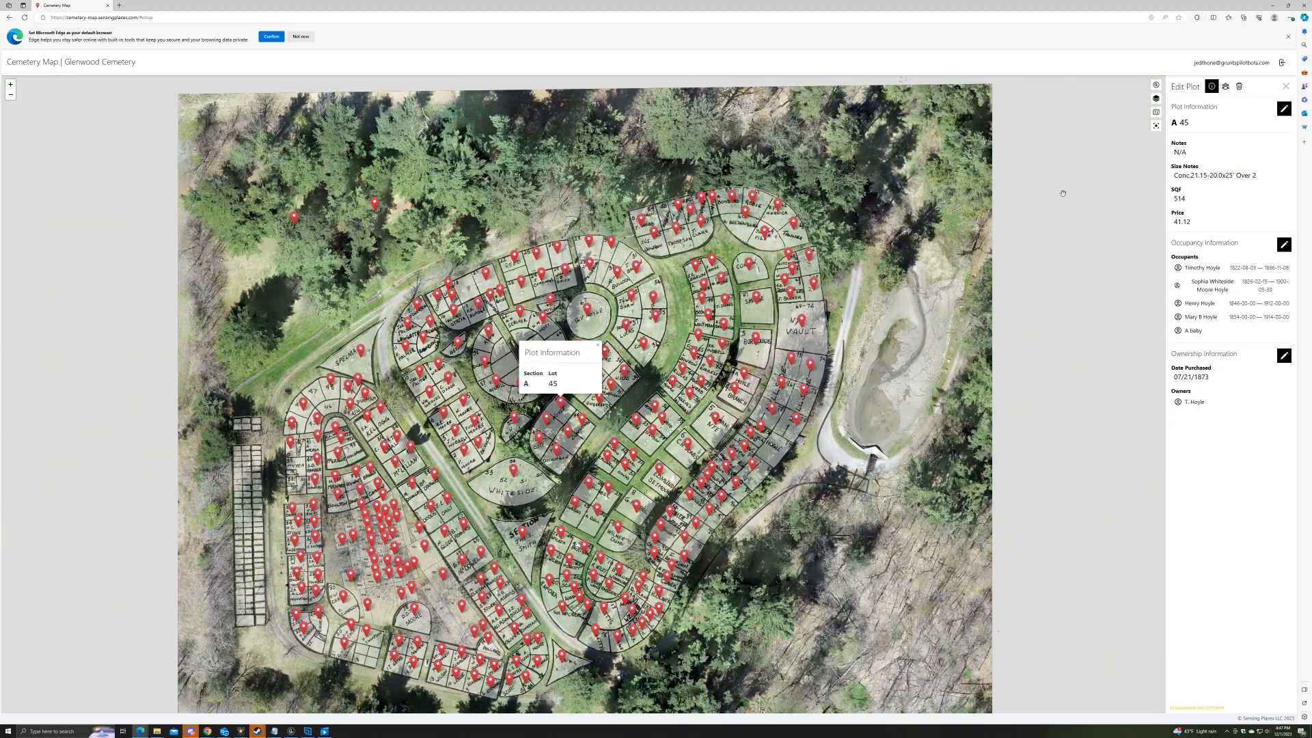
- View the cemetery's surroundings on the street map, and return to the aerial imagery
left_click(1156, 112)
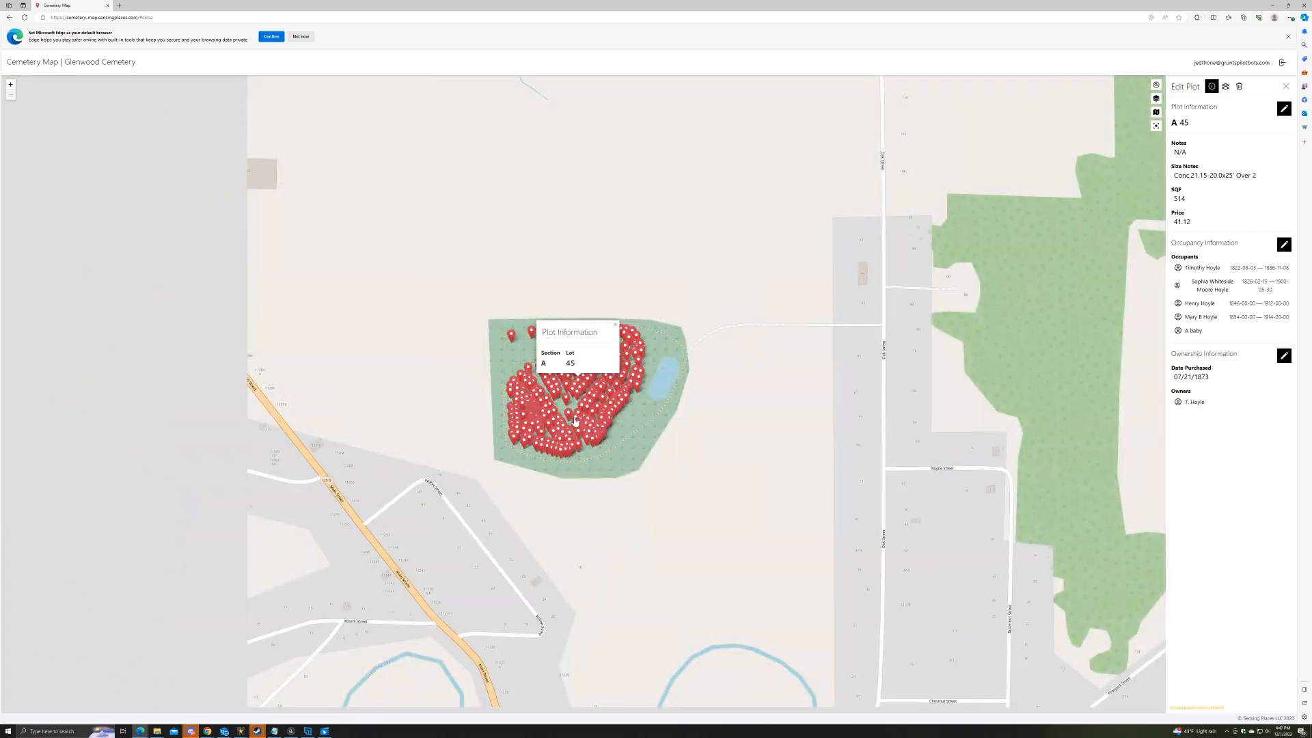
left_click_drag(578, 487, 784, 310)
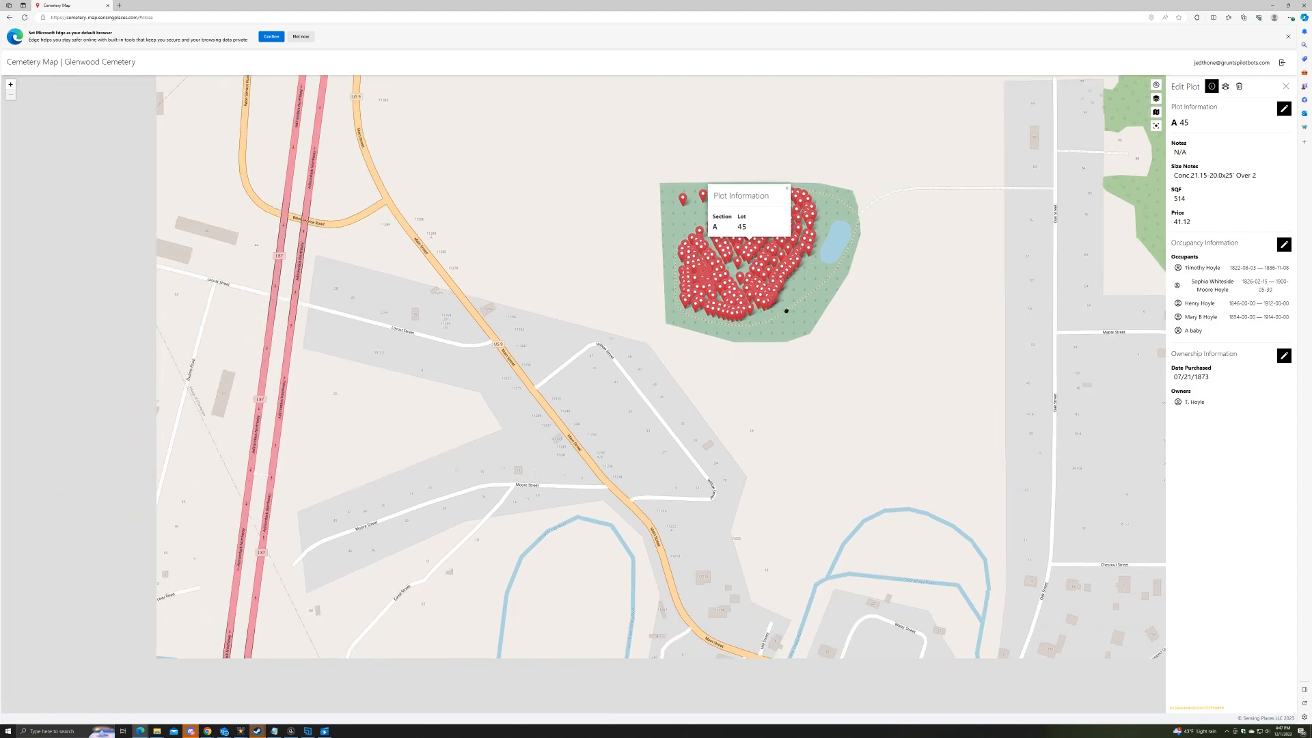
left_click_drag(939, 169, 748, 300)
left_click_drag(816, 434, 849, 443)
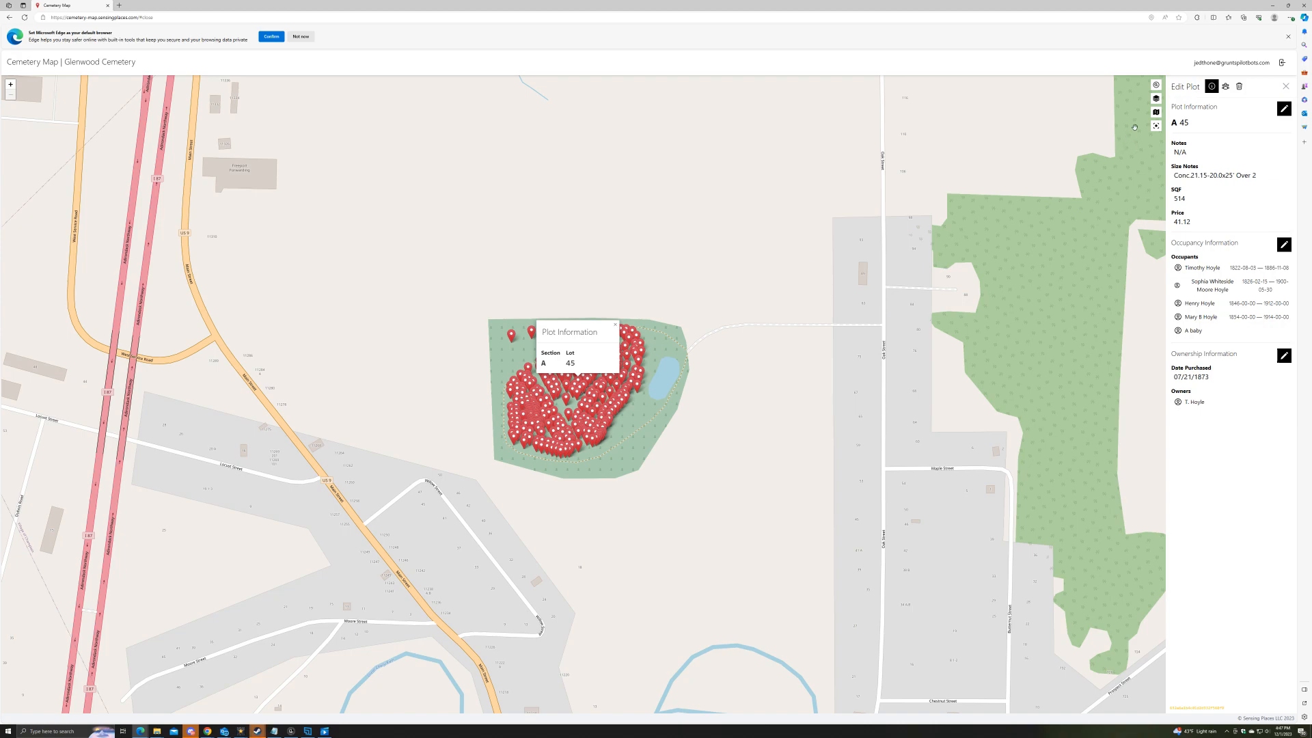
left_click(1155, 112)
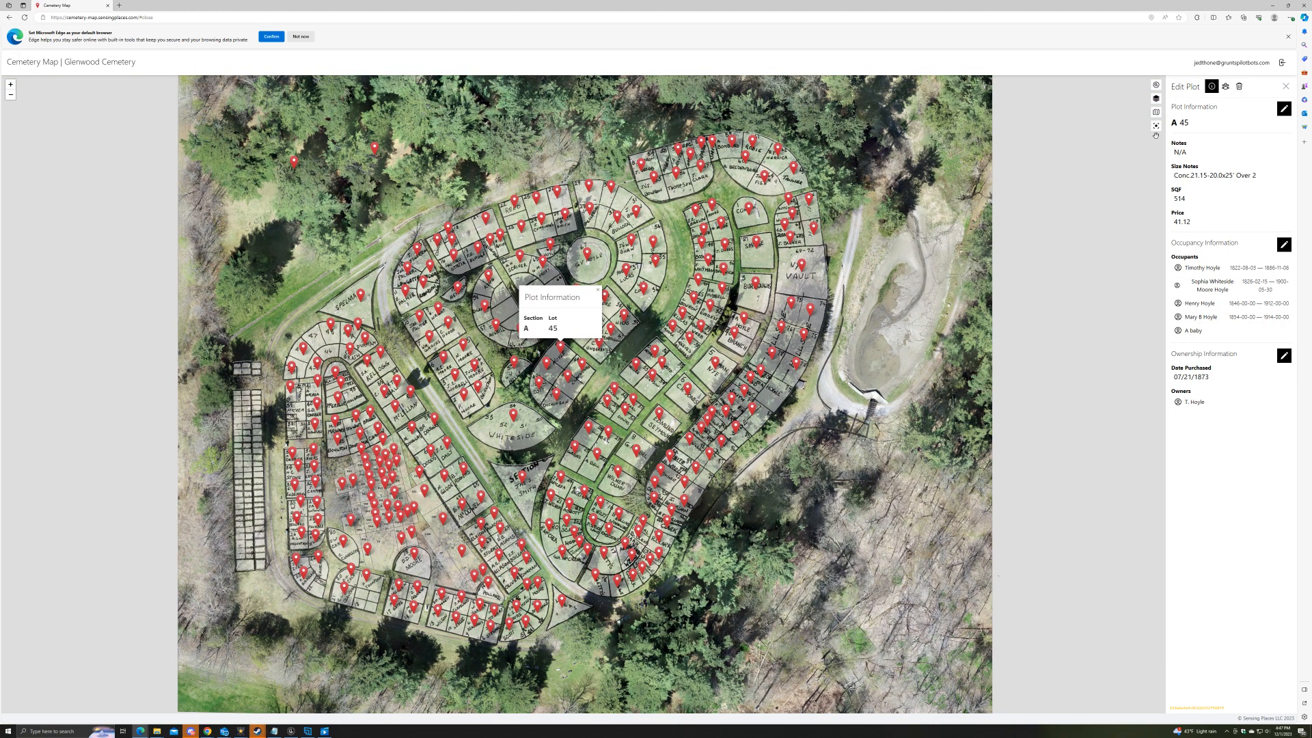
- Try to locate the current position on the map by GPS, and close plot A 45's details
left_click(1154, 128)
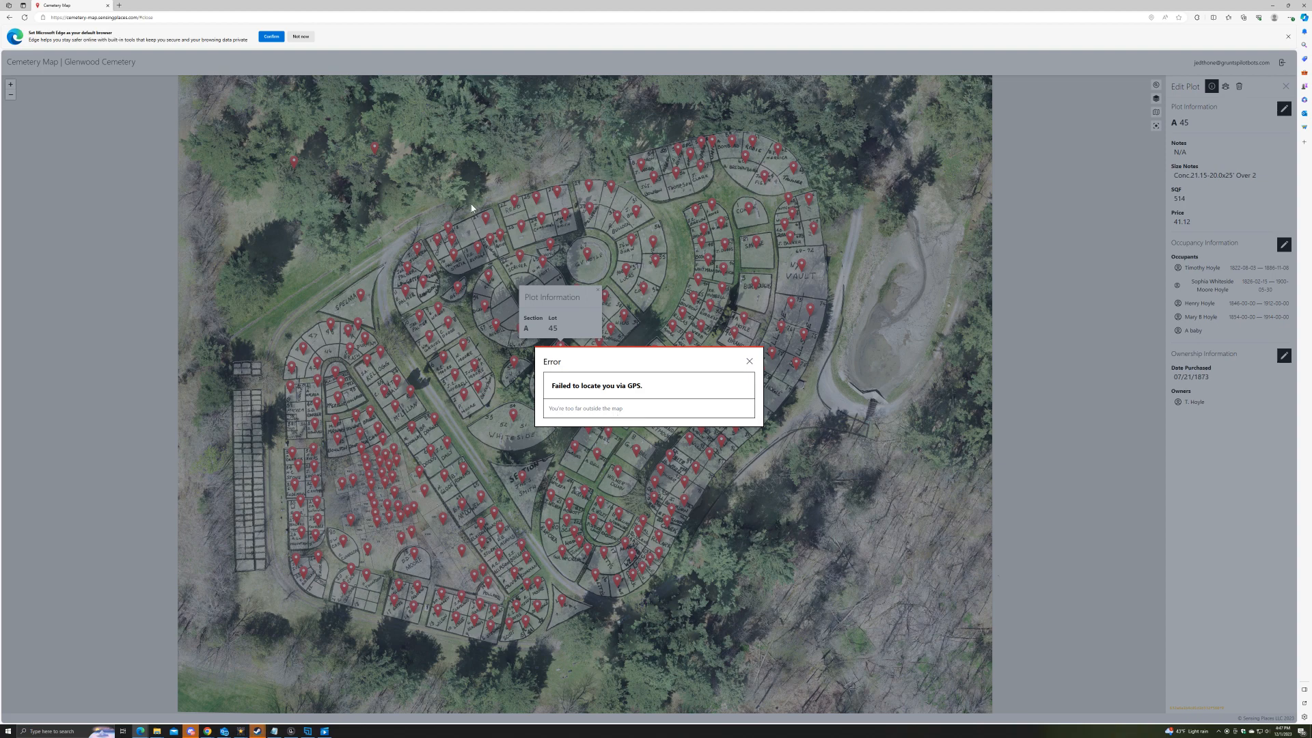
left_click(750, 363)
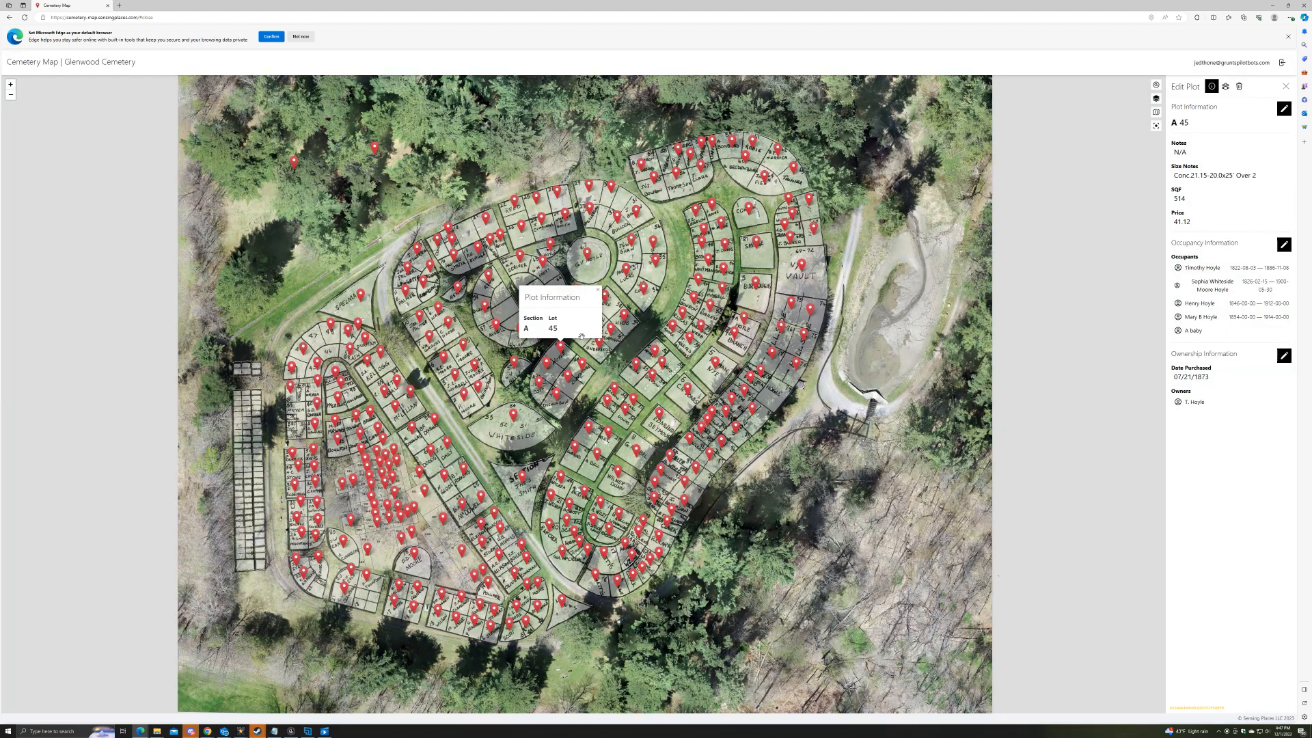
left_click(596, 290)
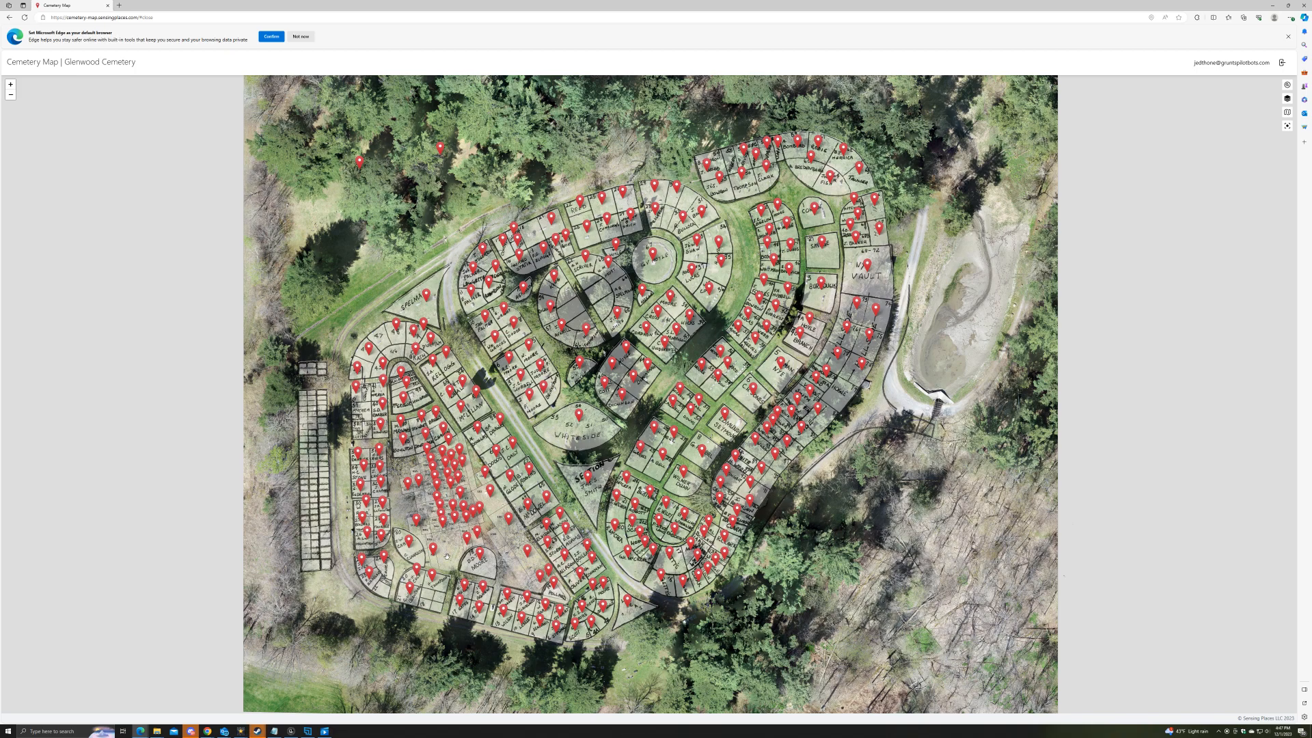
- Start a new plot entry on the unmarked lot 79, between lots 83G and 96I
scroll(447, 556, "up", 2)
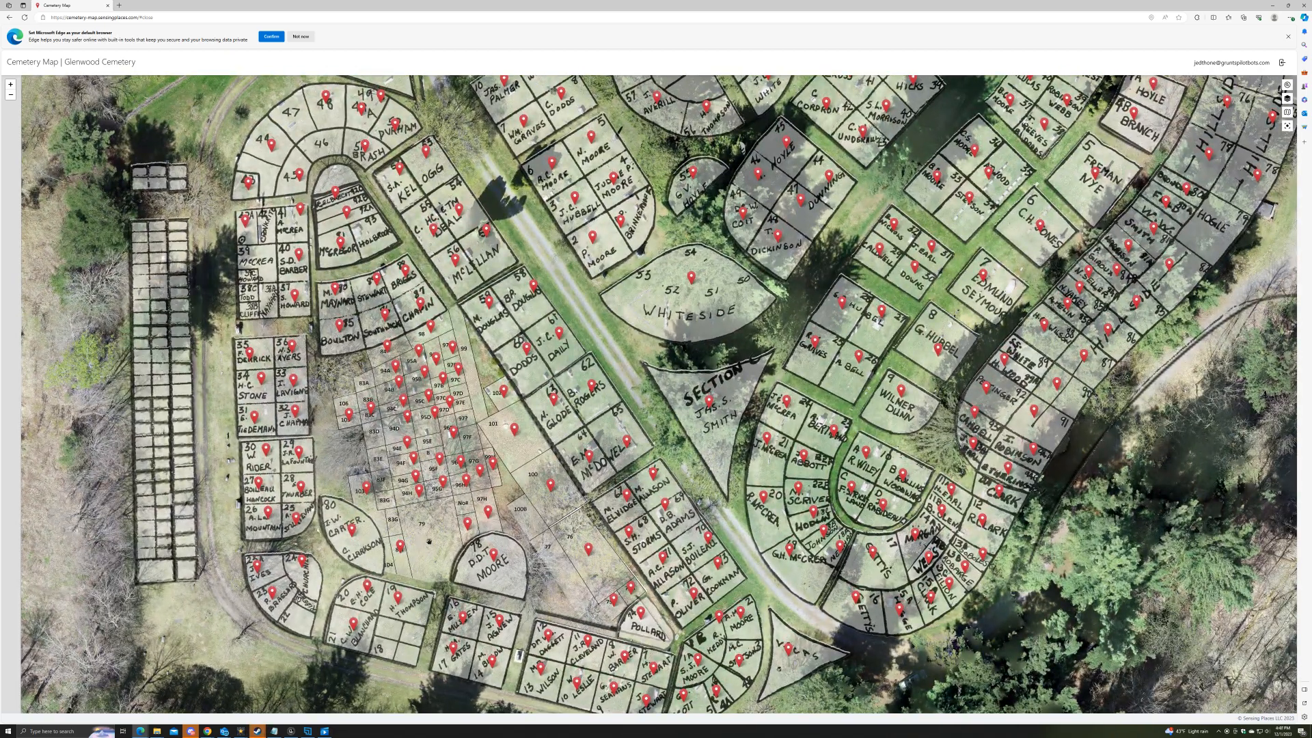
scroll(429, 541, "up", 2)
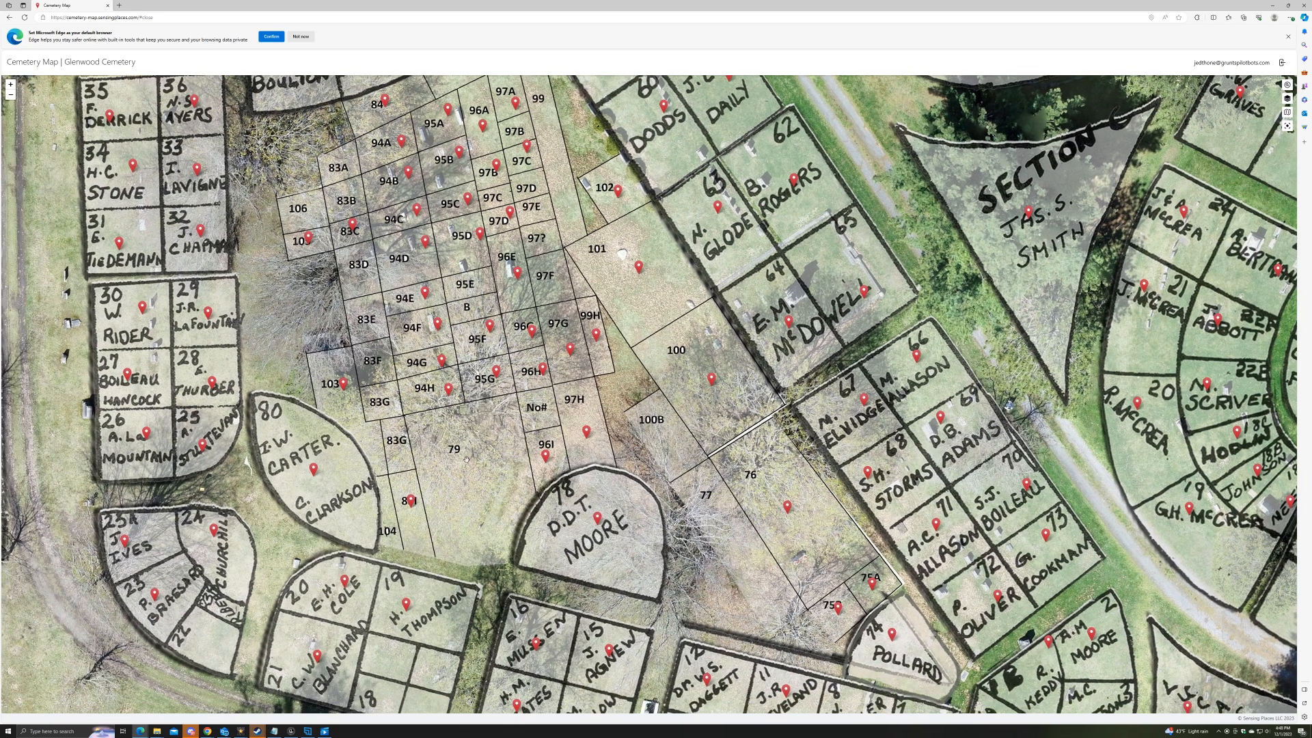
left_click(428, 473)
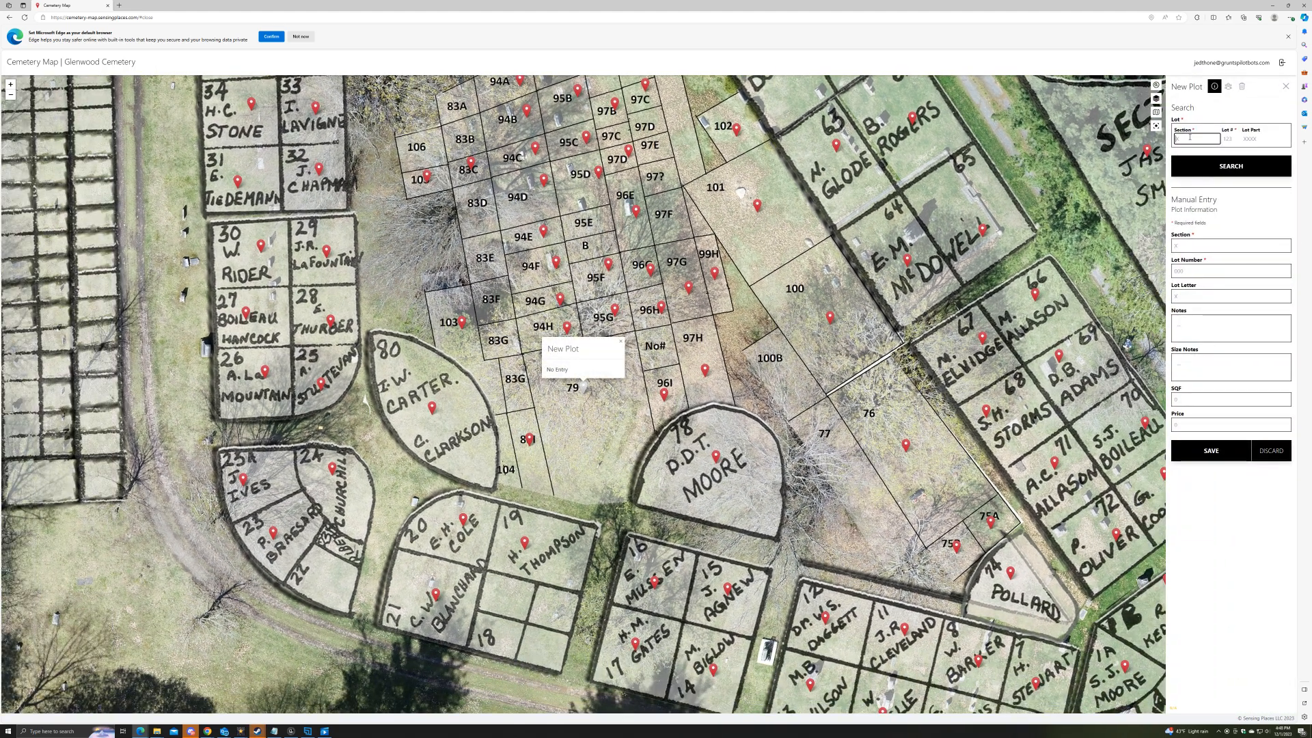
- Look up the existing record for section E, lot 79, leaving the lot part empty
type("E")
left_click(1227, 139)
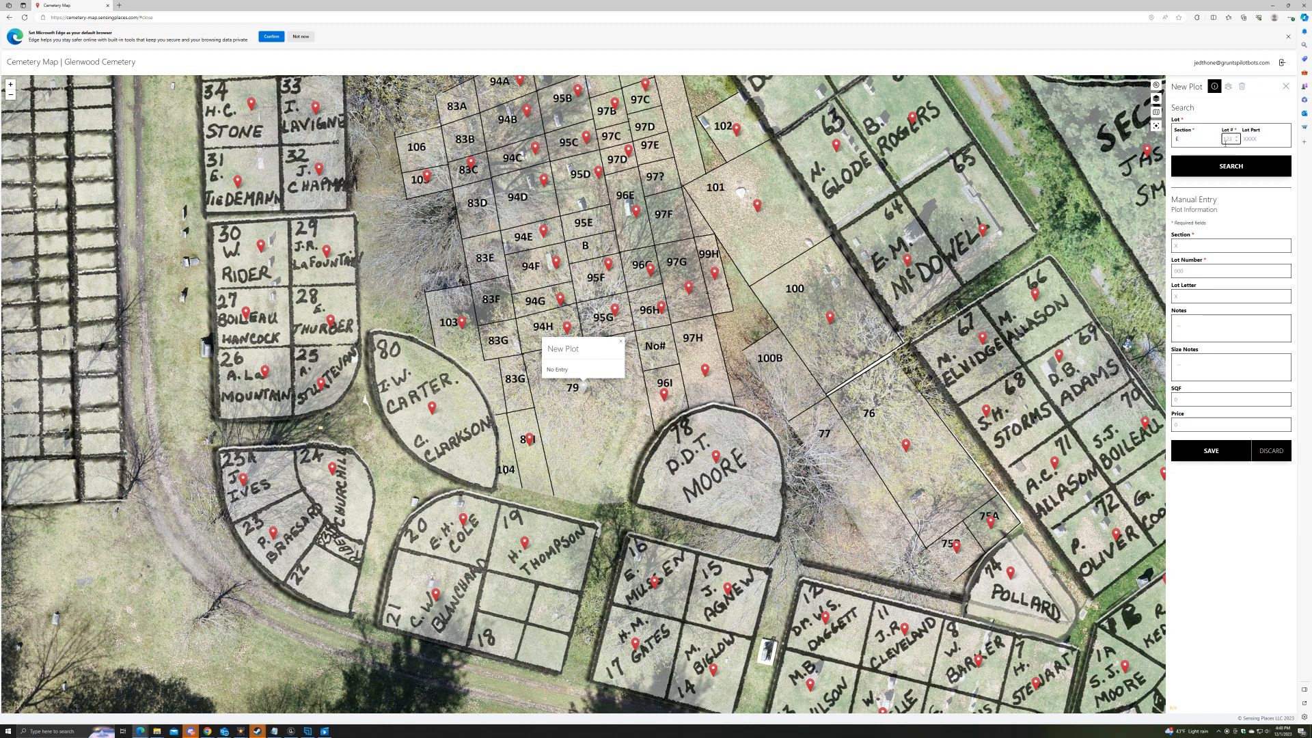
type("79")
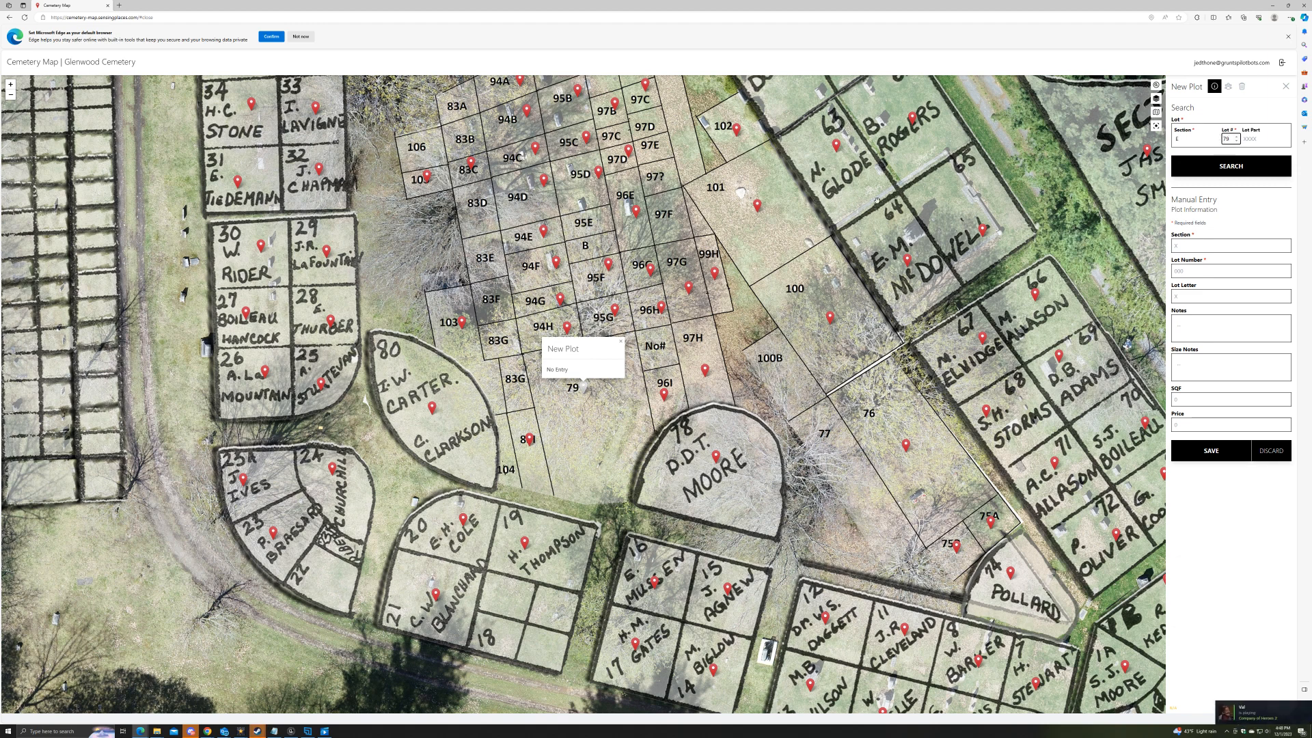
left_click(1247, 139)
left_click(1227, 139)
left_click(1185, 137)
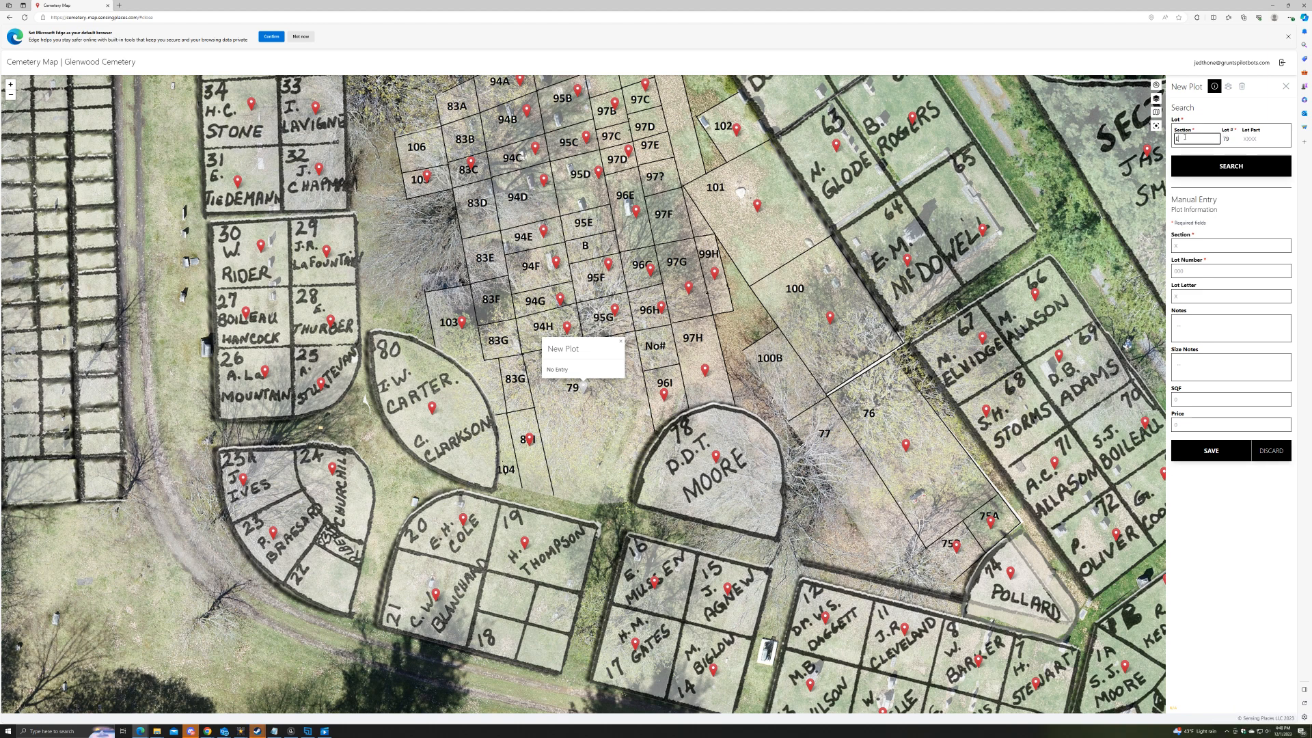
left_click(1223, 139)
left_click(1243, 139)
left_click(1226, 174)
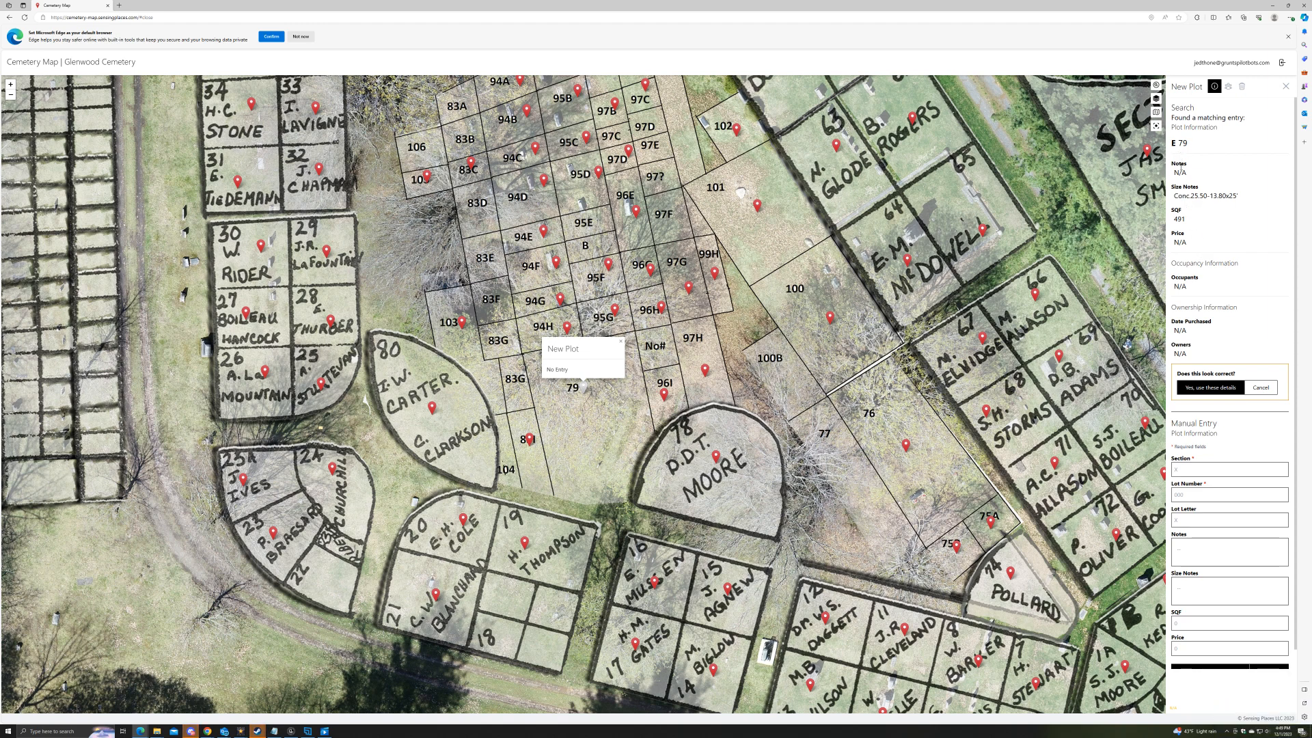
- Check the matching record's size notes and SQF, and accept its details for the new plot E 79
left_click_drag(1173, 196, 1240, 199)
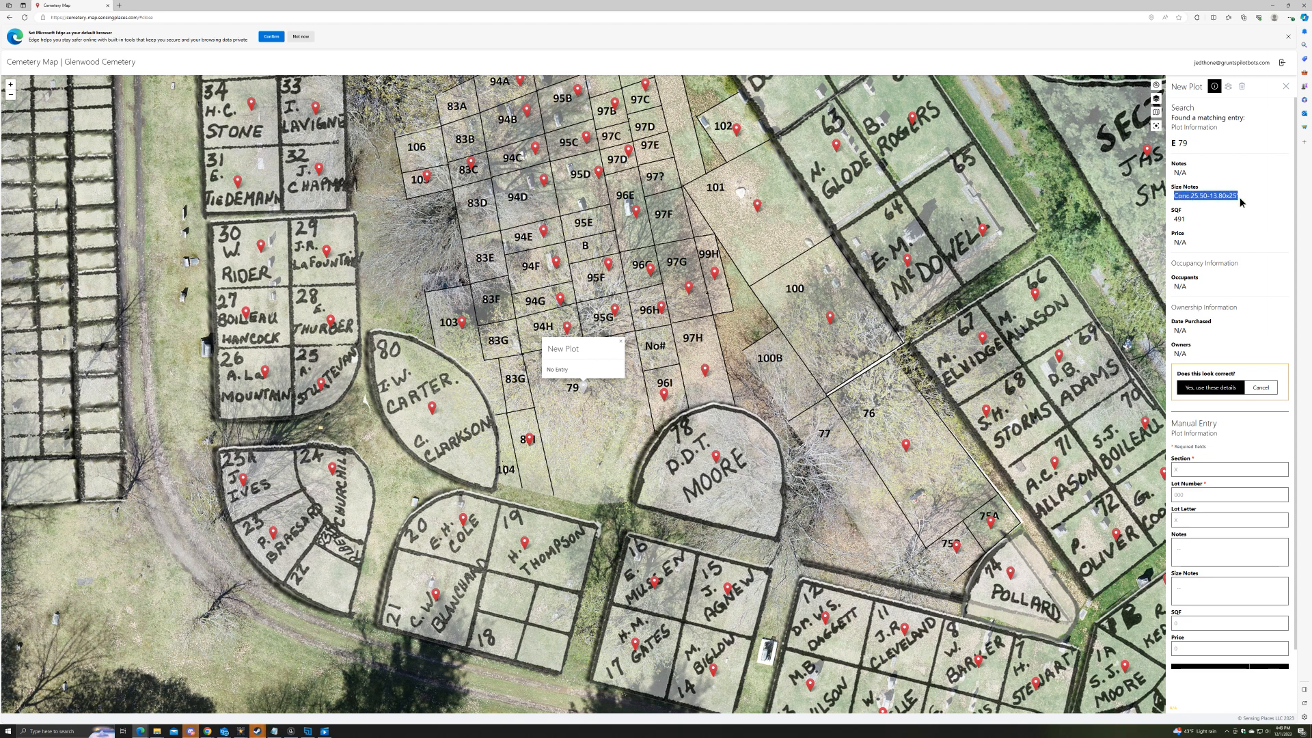
left_click(1232, 214)
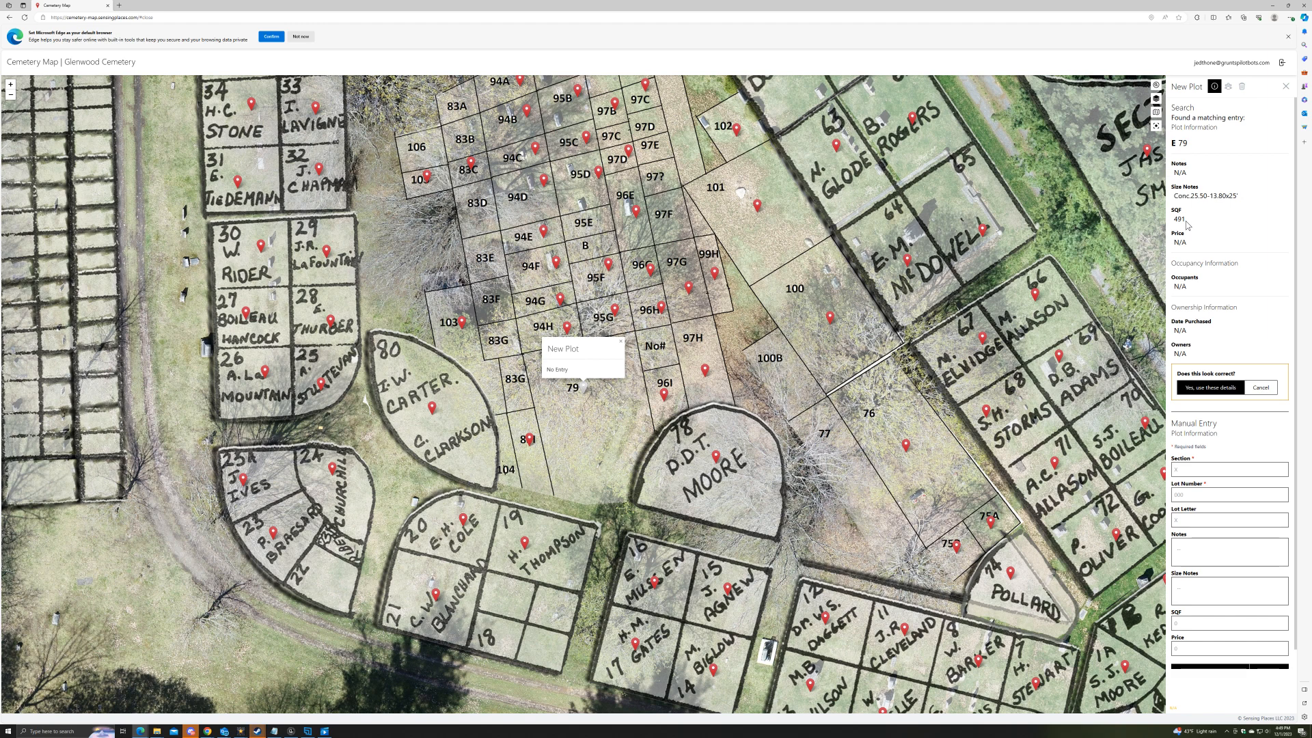
left_click_drag(1173, 219, 1188, 222)
left_click(1188, 223)
scroll(1216, 353, "down", 1)
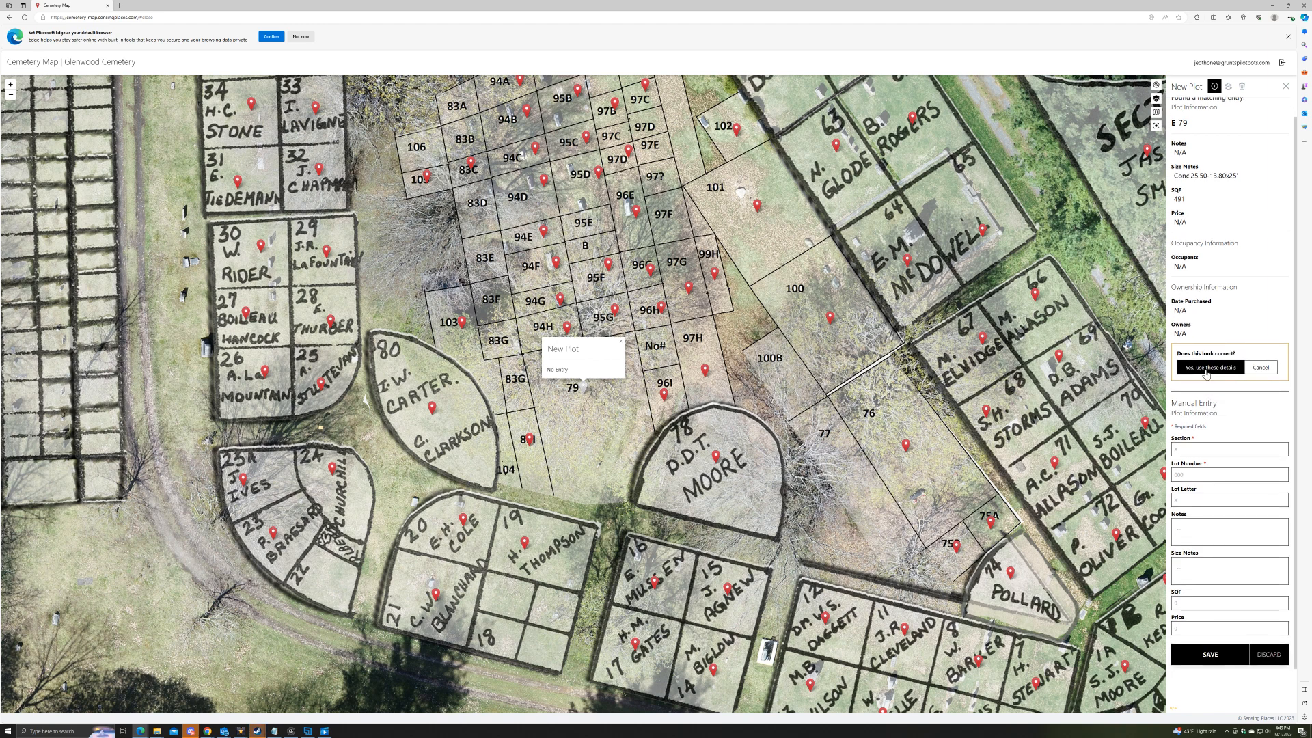
left_click(1206, 373)
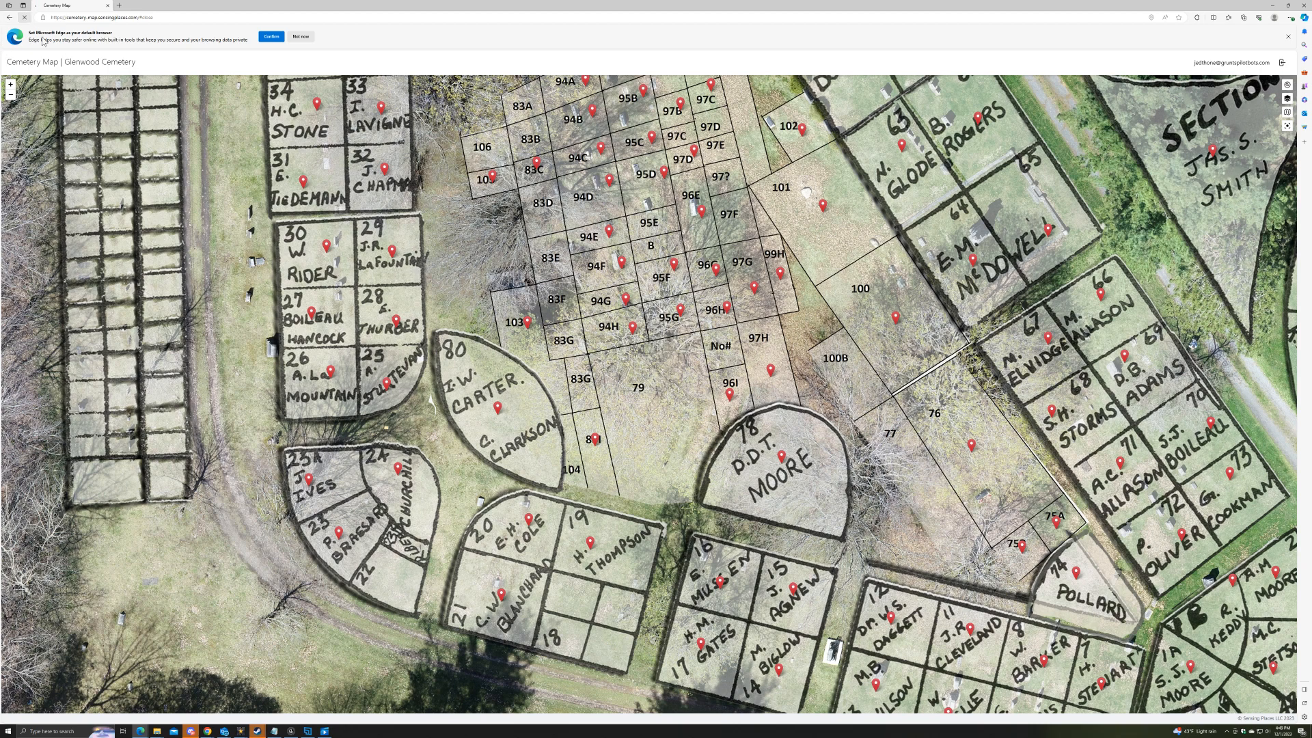
- Reload the cemetery map with the plot drawing overlay shown, and open the details of plot E 79
left_click(24, 17)
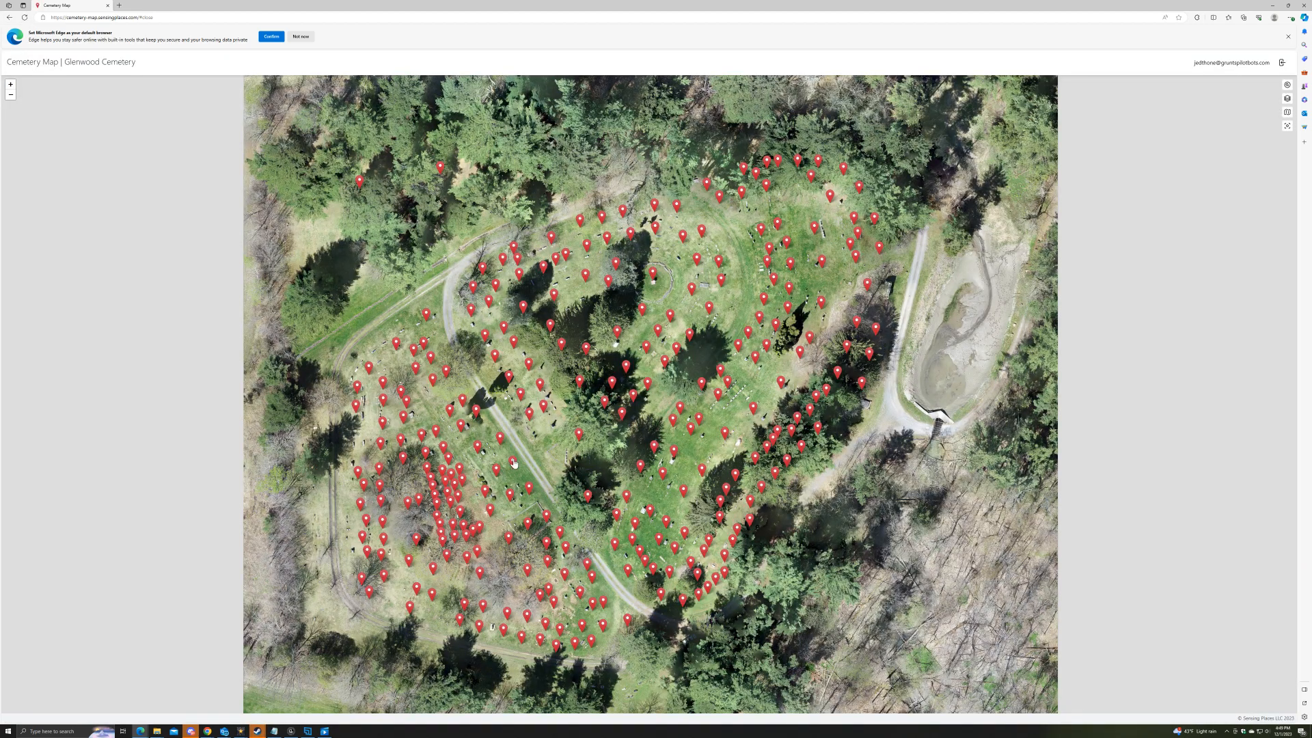
scroll(466, 509, "up", 1)
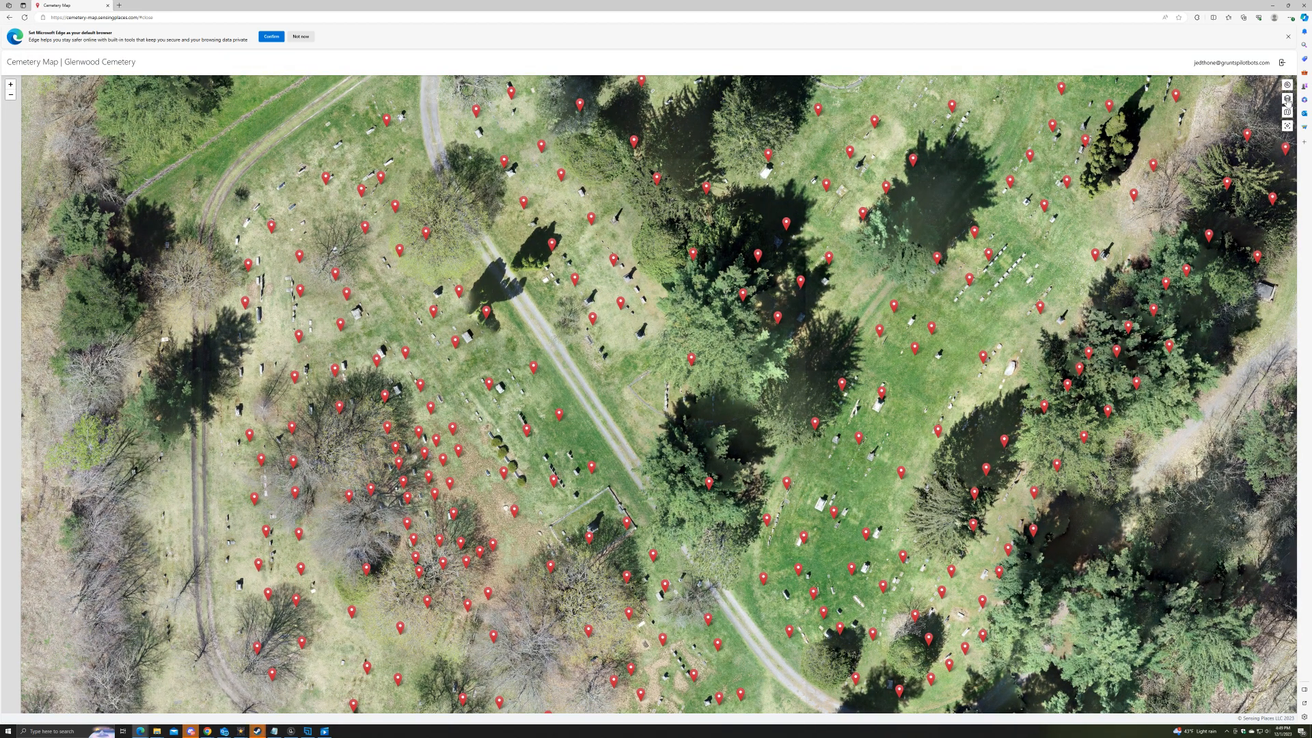
scroll(428, 587, "up", 2)
scroll(428, 588, "up", 3)
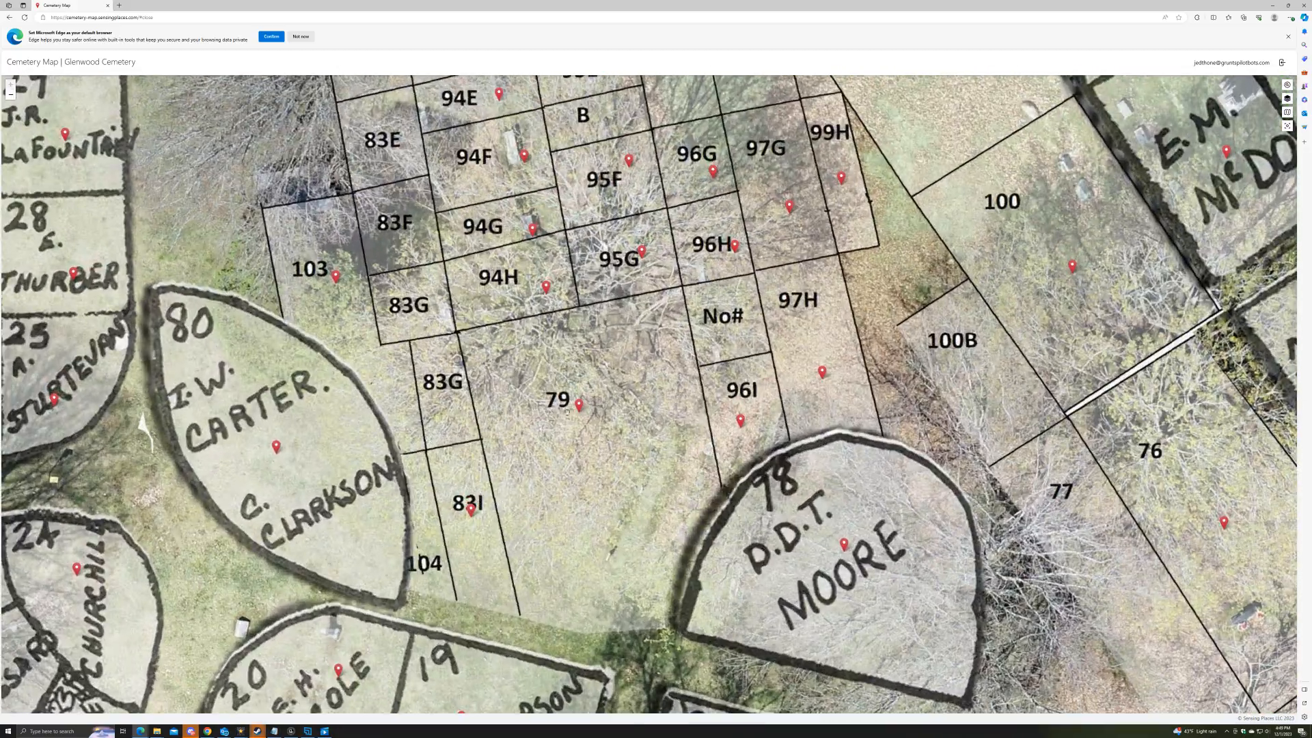
left_click(578, 406)
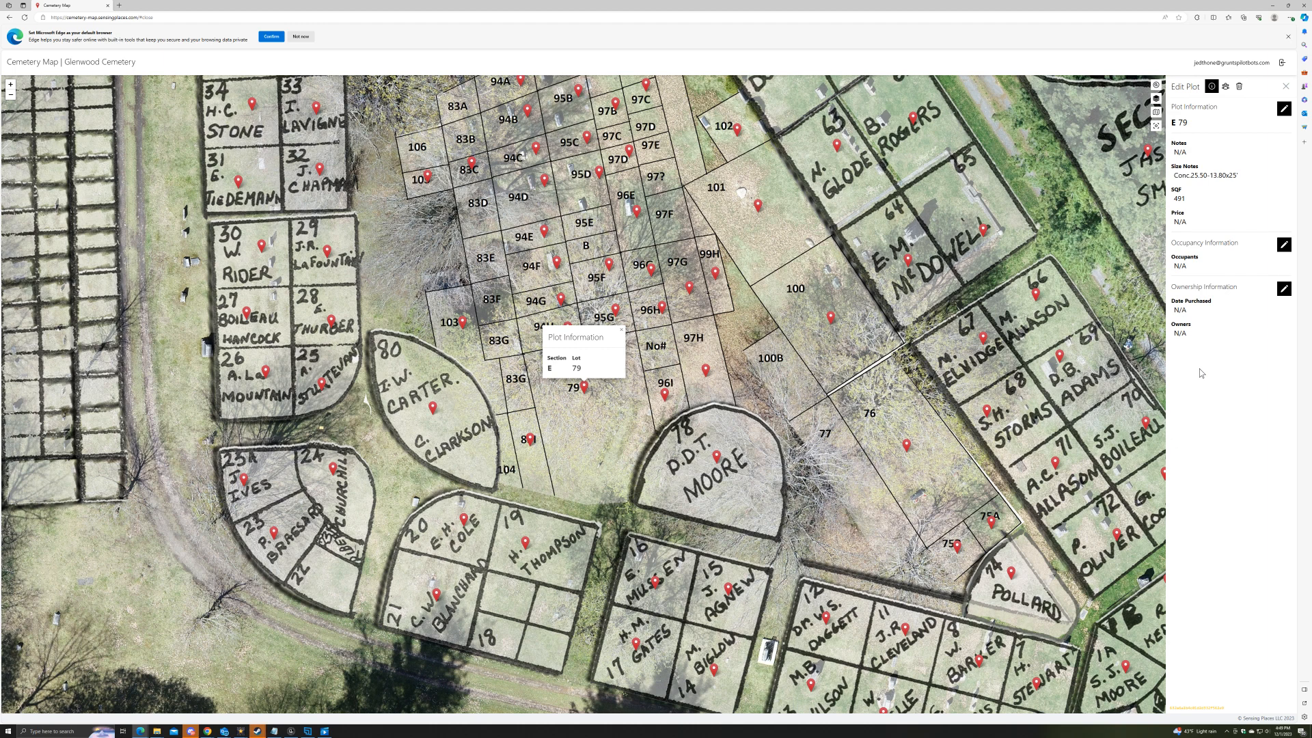
- Delete plot E 79 from the map
left_click(1238, 88)
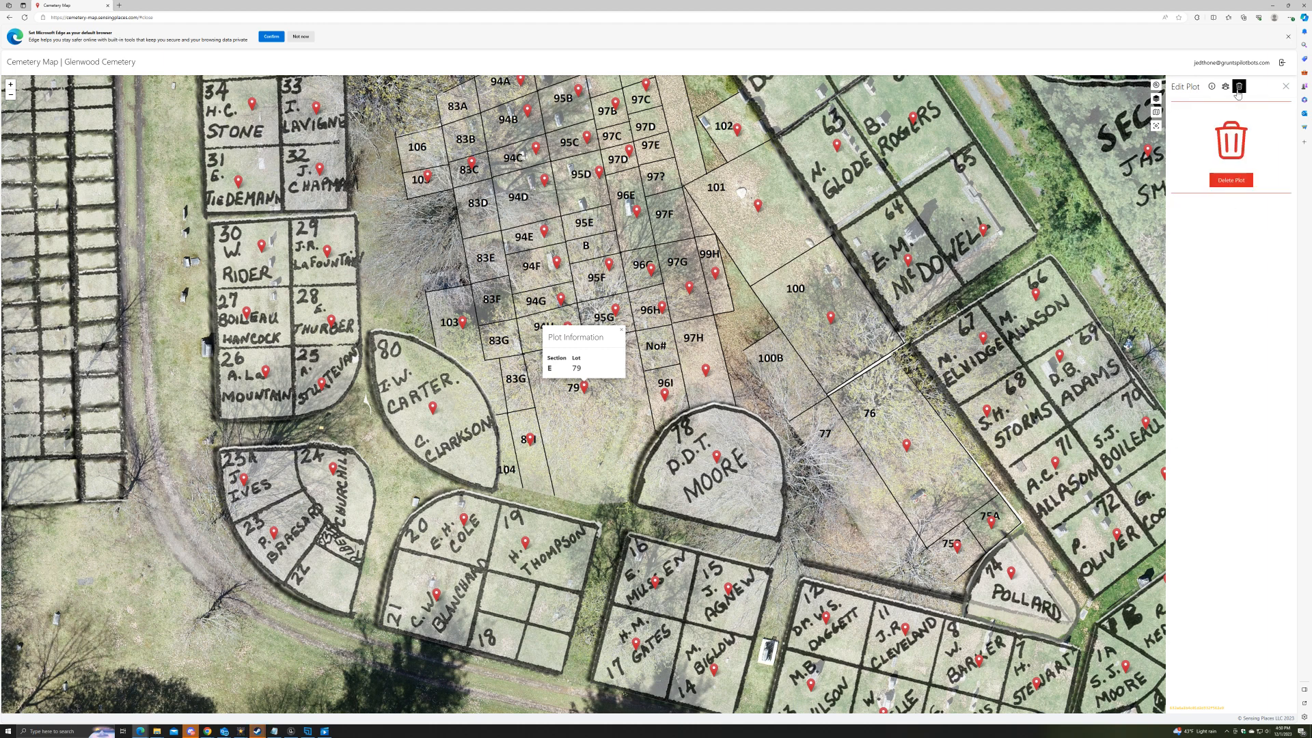
left_click(1230, 180)
left_click(654, 399)
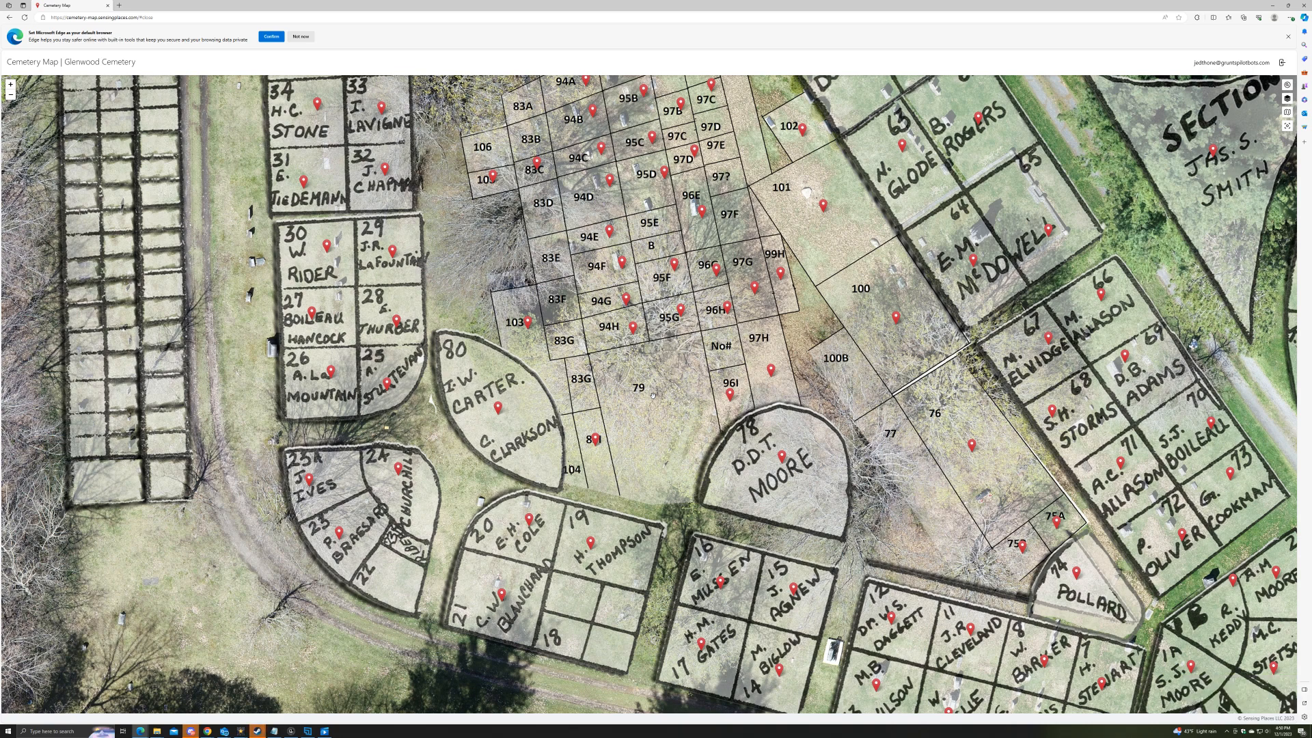
- Open the details of plot B 17, the Gettys lot above lot 16
left_click_drag(653, 395, 289, 421)
left_click_drag(209, 497, 134, 504)
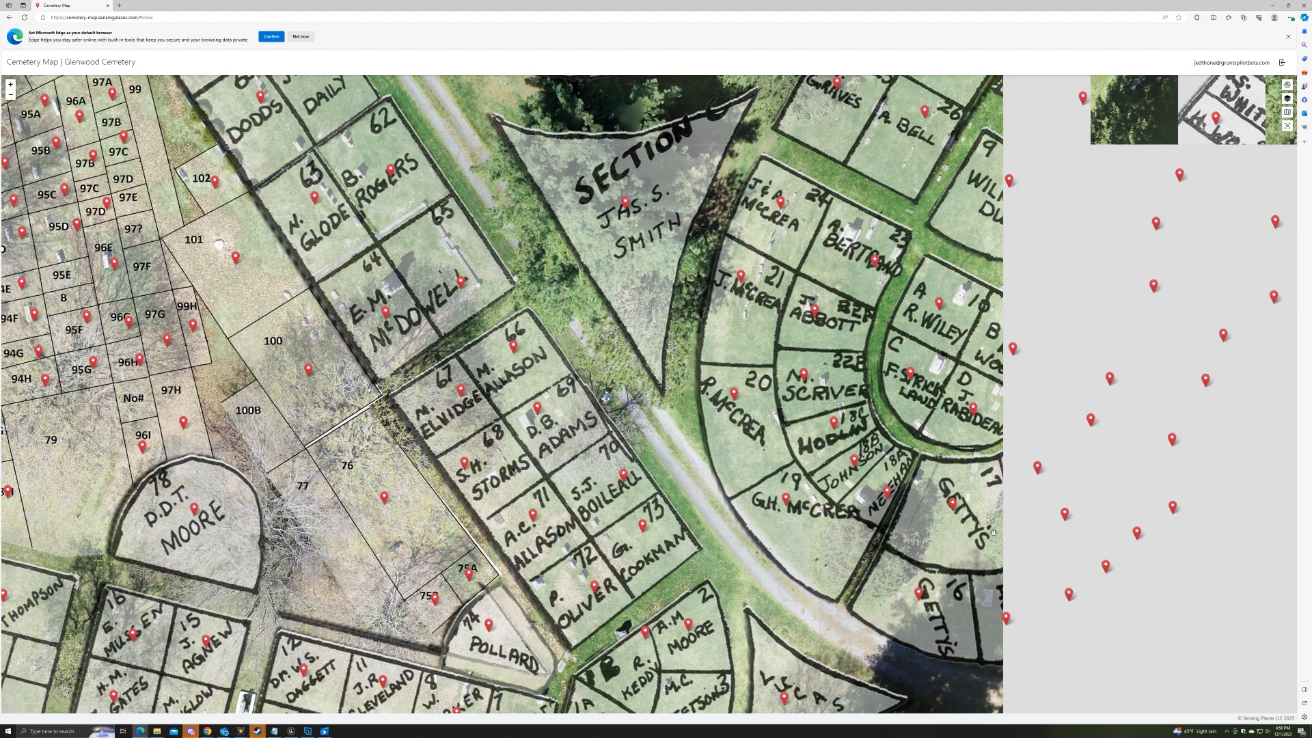
left_click_drag(993, 532, 862, 502)
left_click(819, 475)
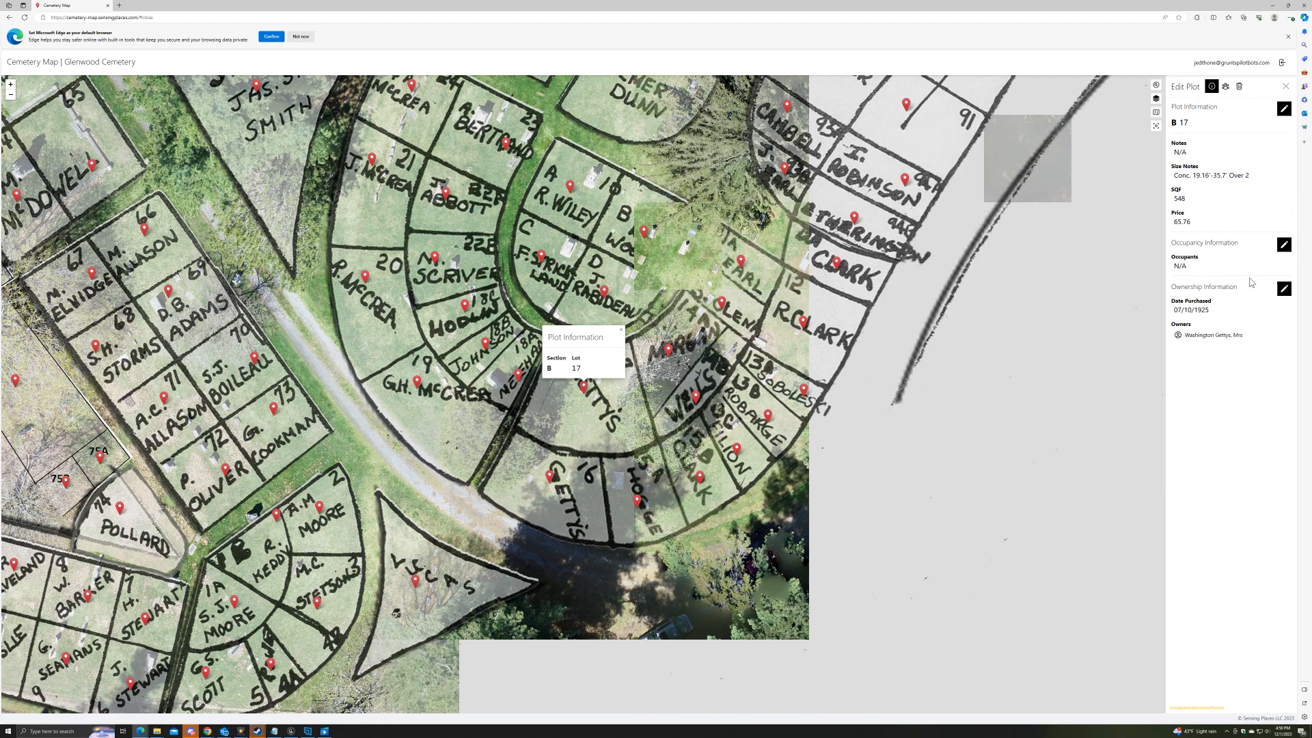
- Start a new grave record for plot B 17 and enter the occupant's last and first name
left_click(1284, 246)
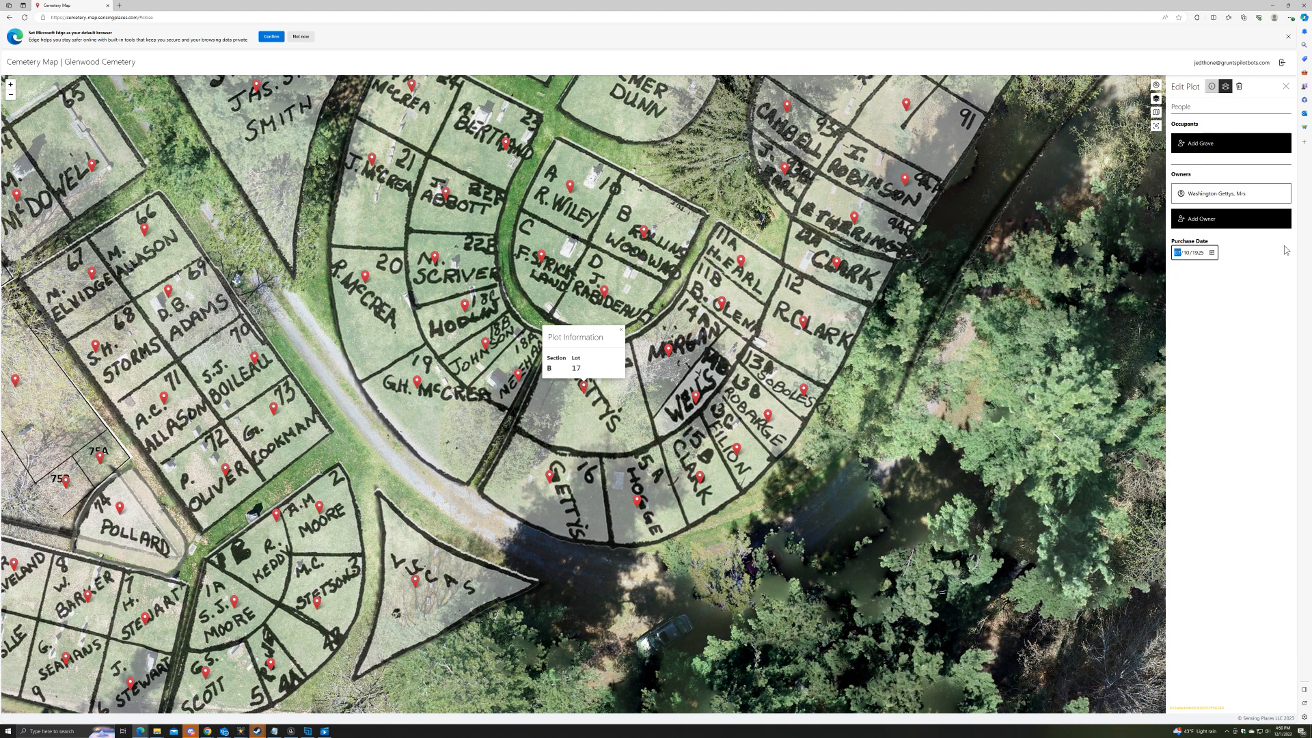
left_click(1202, 150)
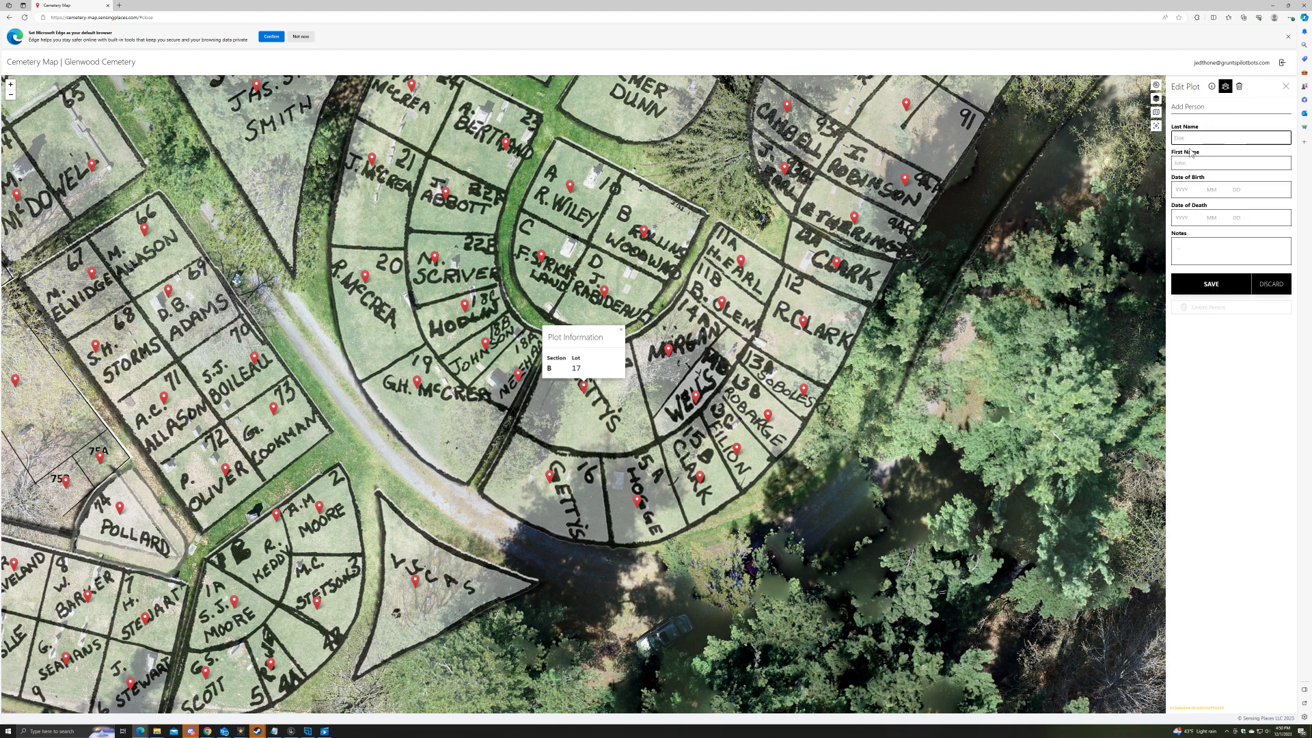
left_click(1188, 140)
type("Doe")
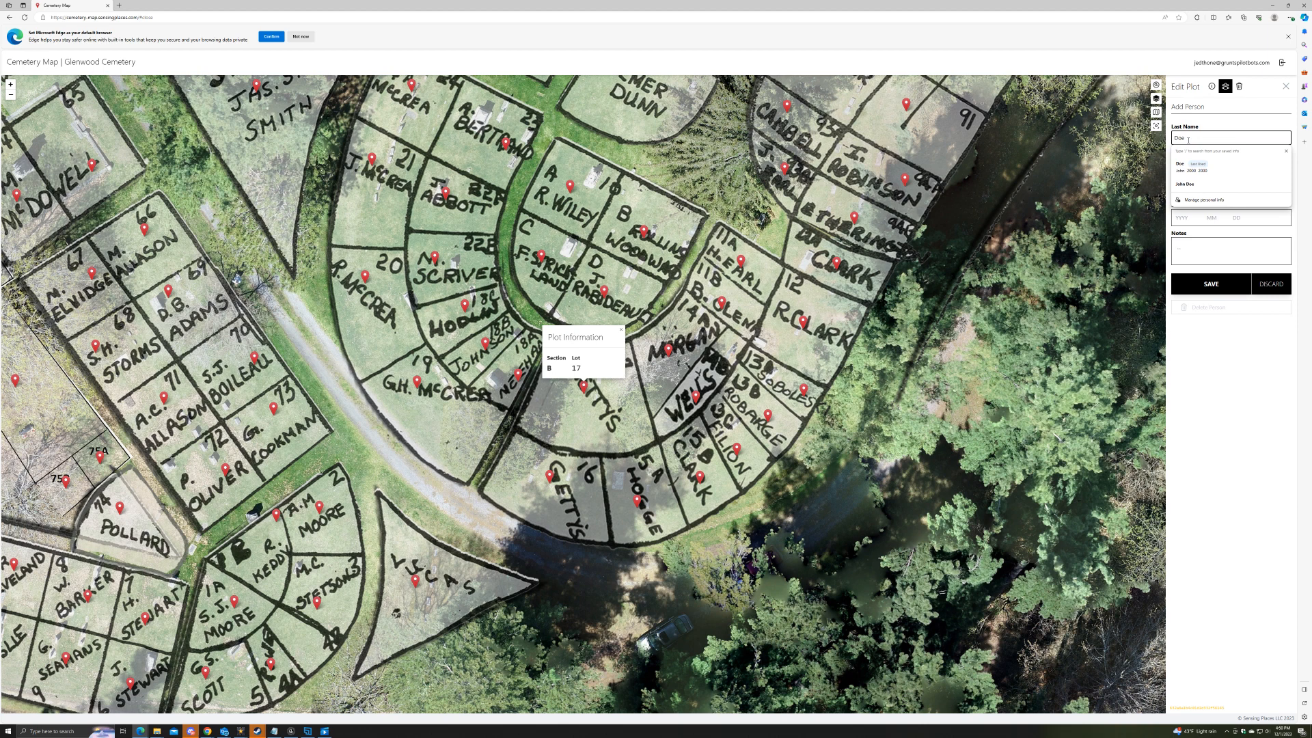
key("Tab")
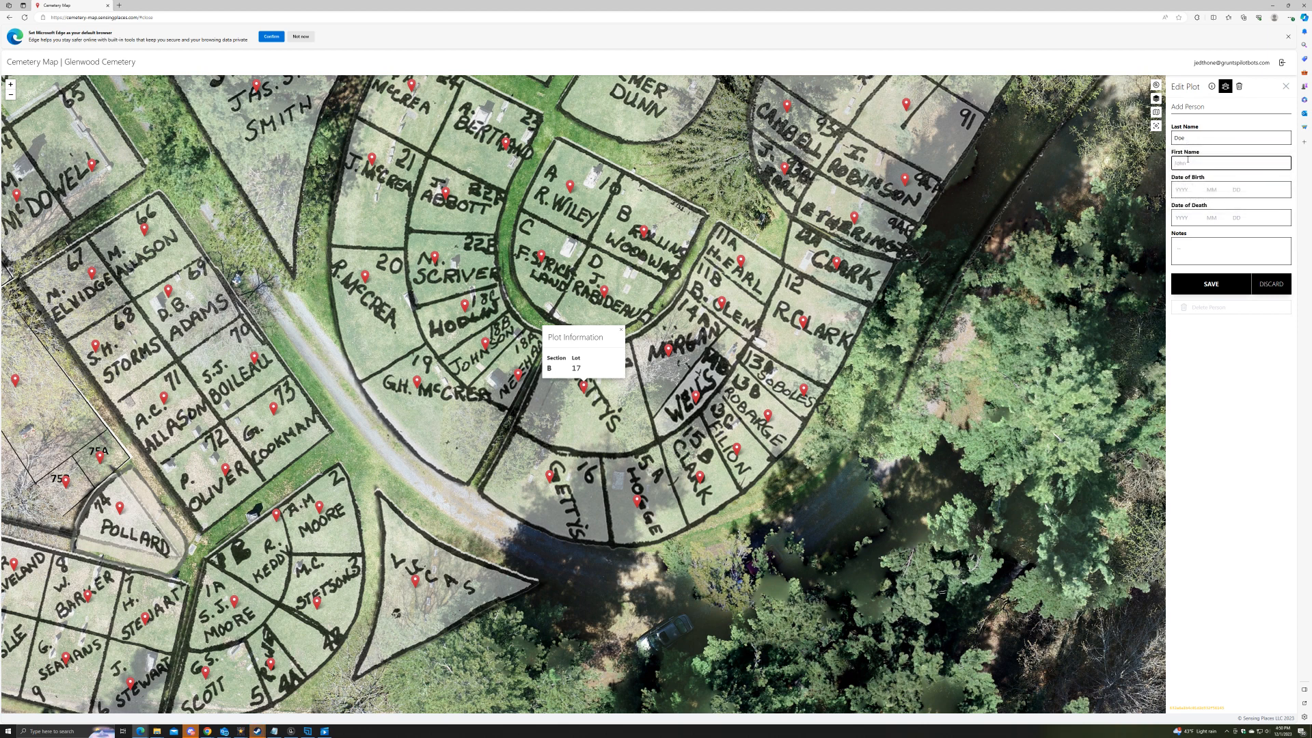
type("John")
key("Tab")
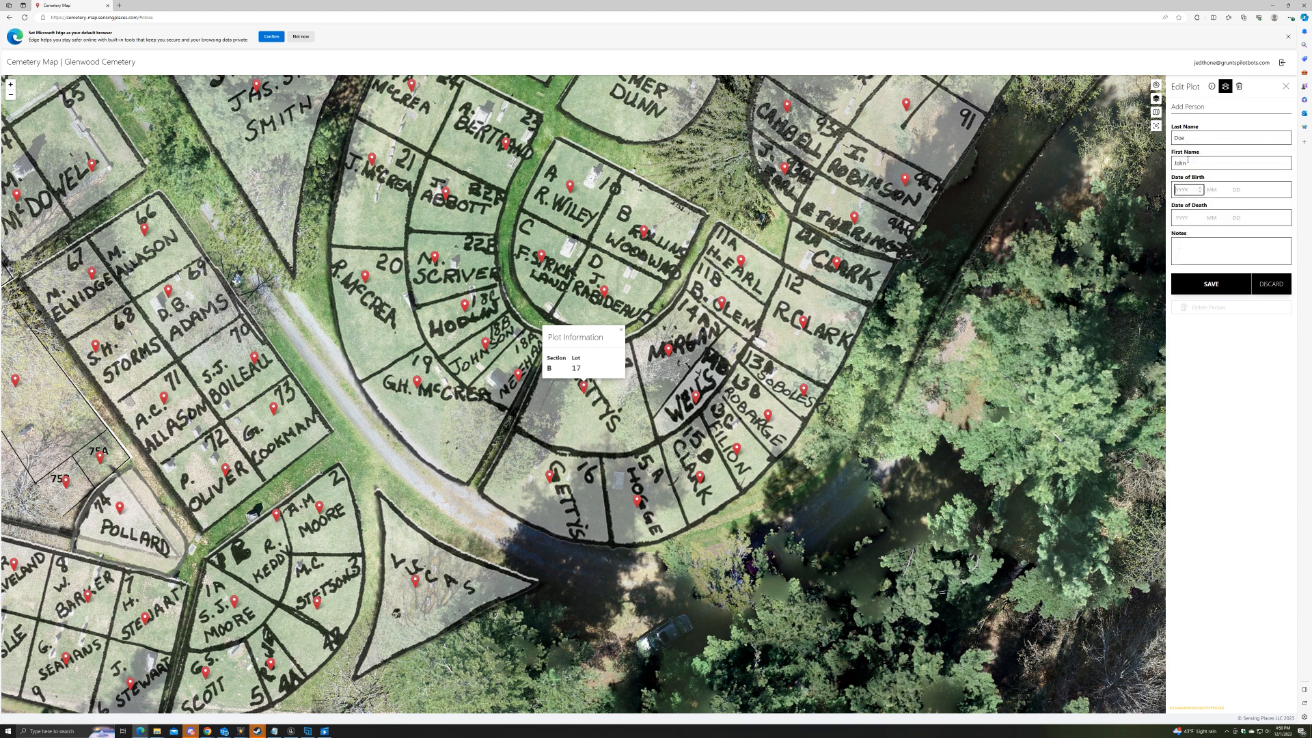
- Enter the occupant's birth year, death year 2000 and the note "Delete as part of demo", and save the record
type("1000")
key("Tab")
key("Tab")
type("200")
left_click(1191, 257)
type("Delete")
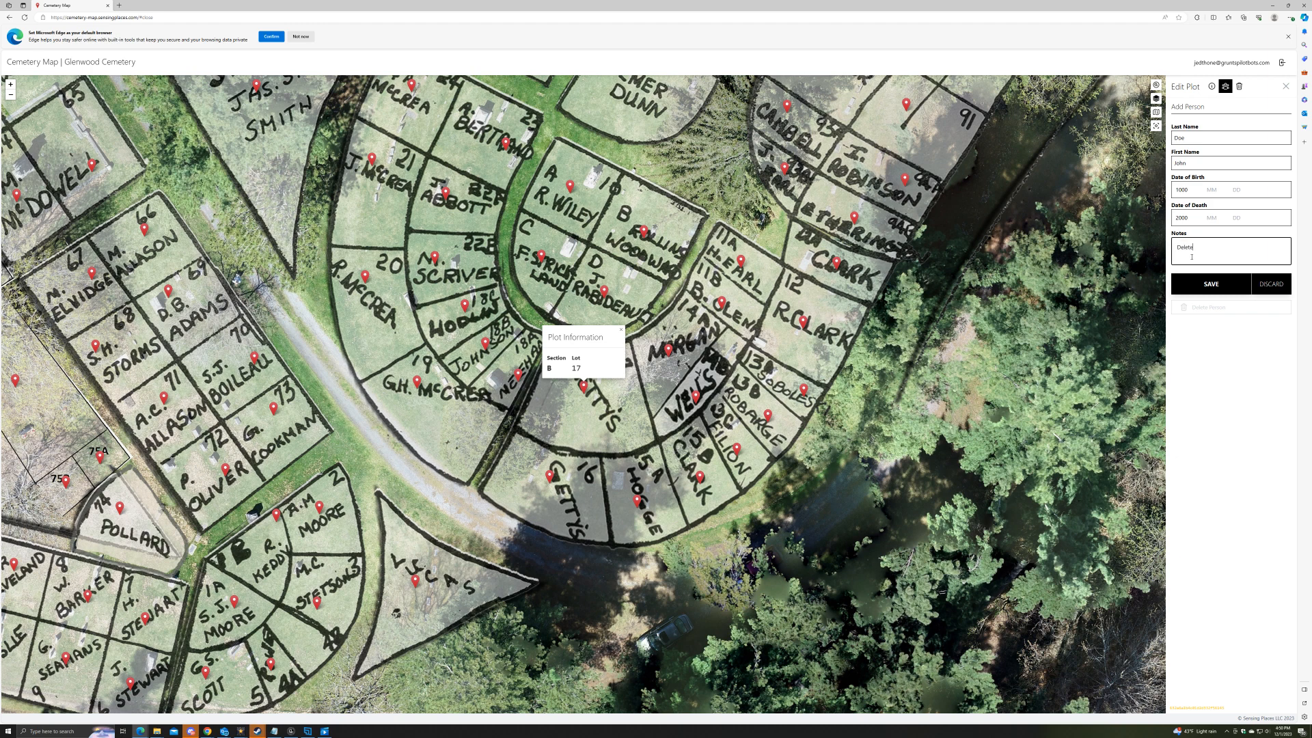
type(" as part of demo")
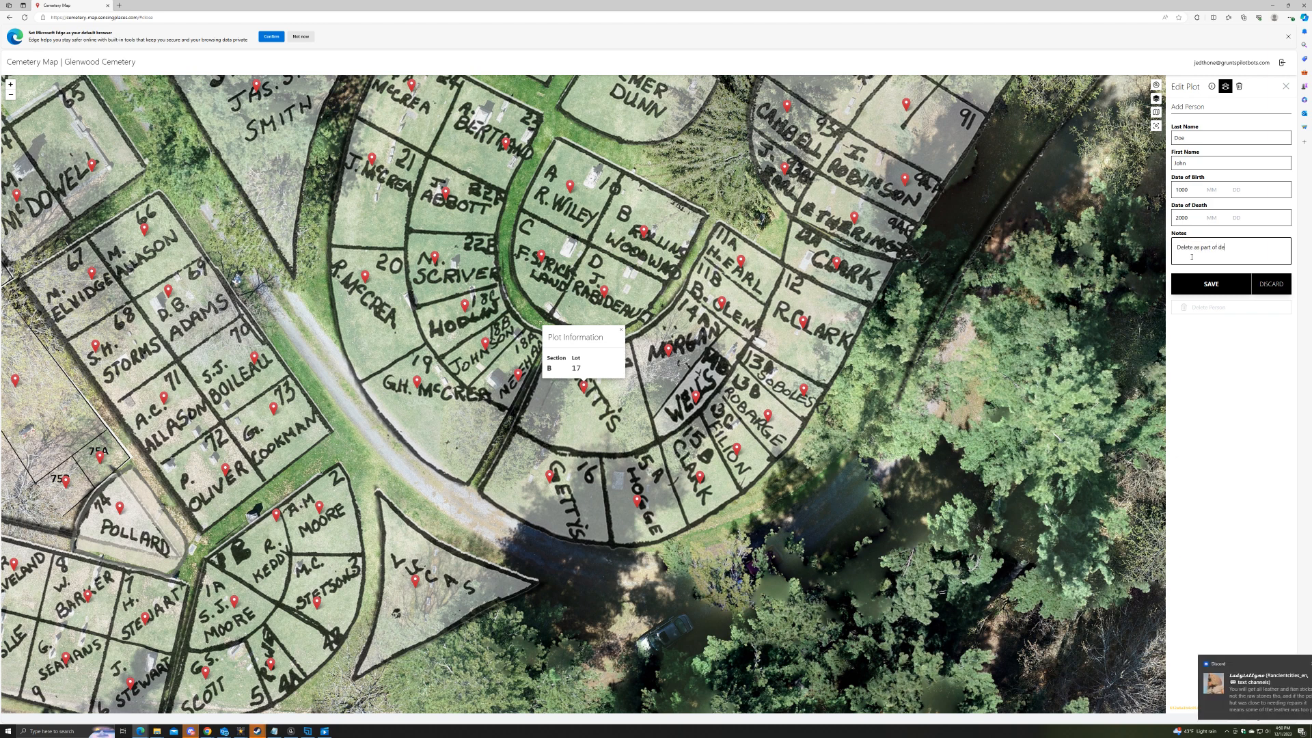
left_click(1195, 283)
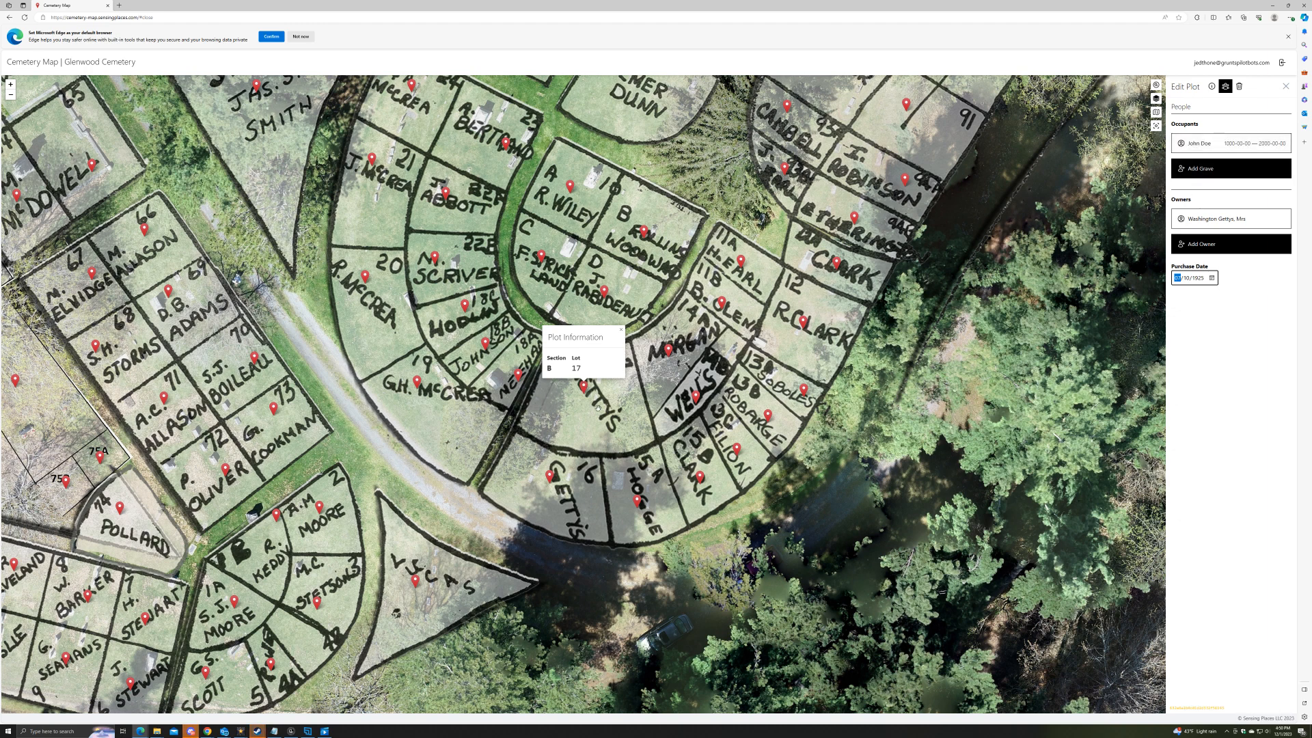
- Delete the newly added occupant from plot B 17, confirming the deletion
left_click(1225, 143)
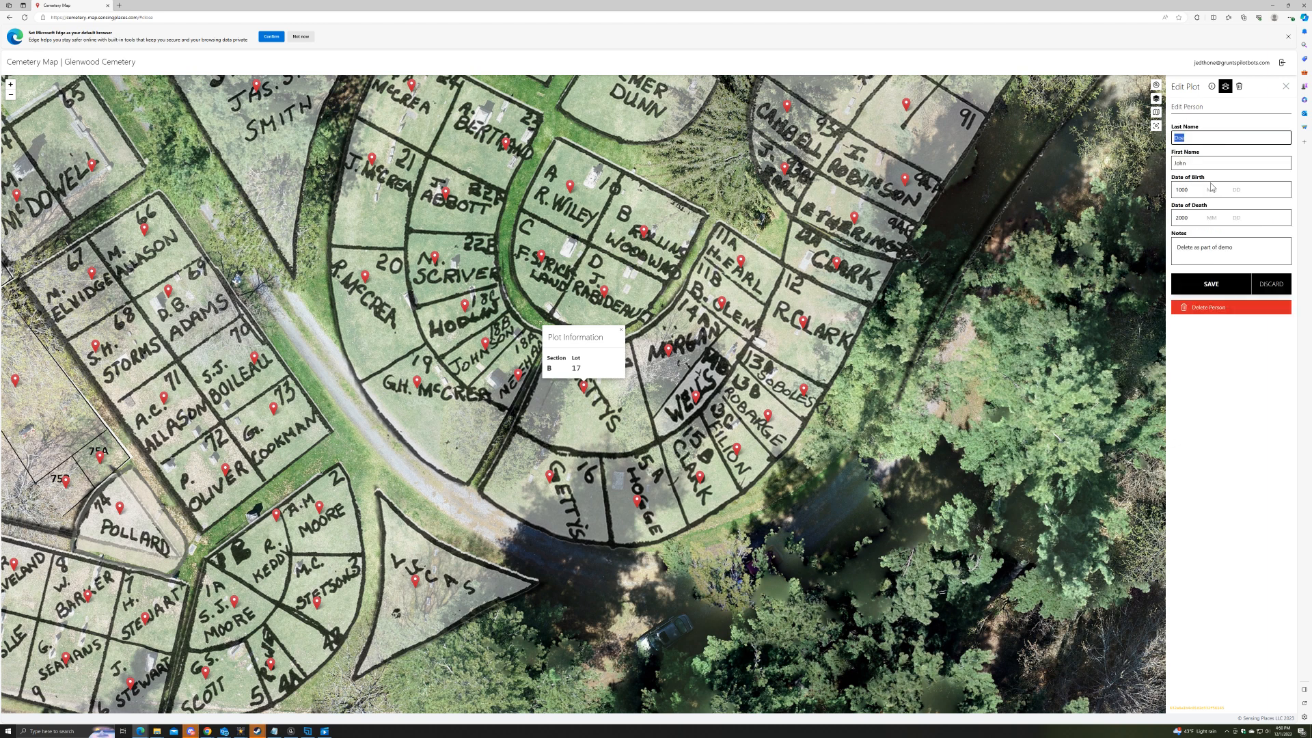
left_click(1214, 308)
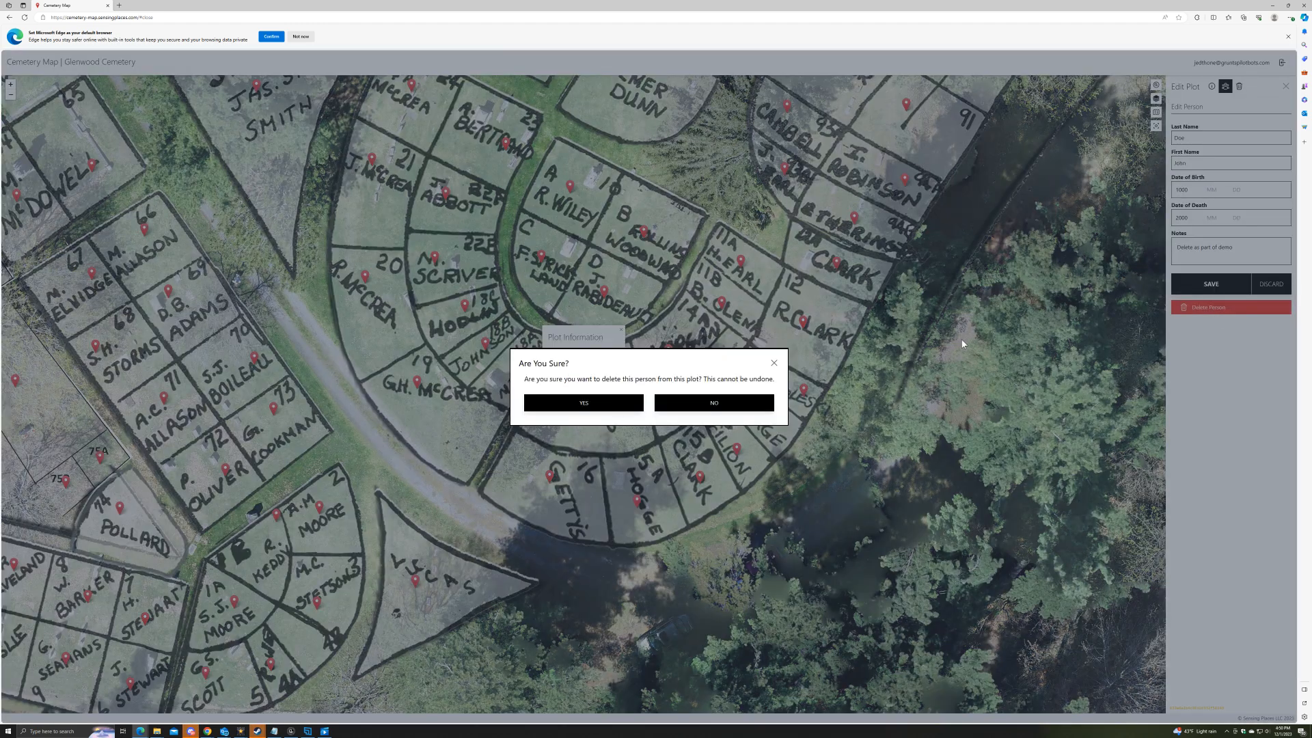
left_click(584, 399)
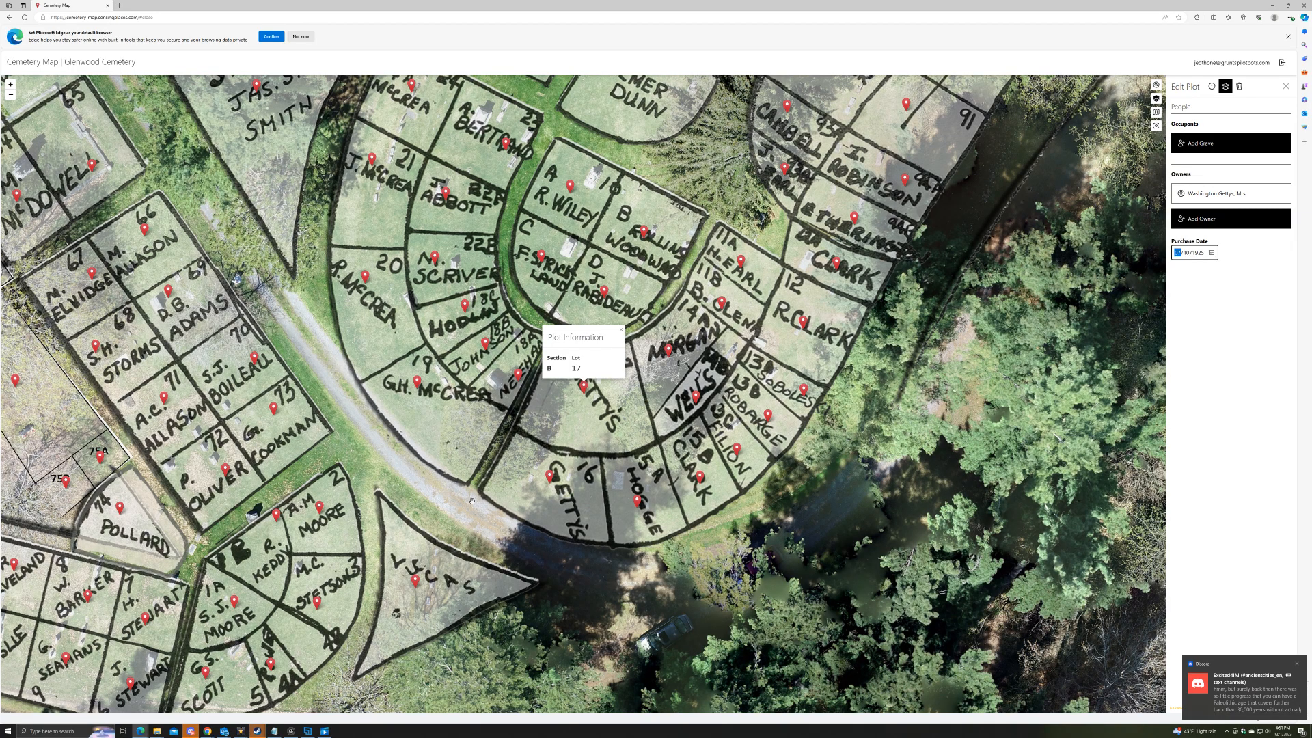
- Close plot B 17's details and start a new plot entry in the pond beyond the Hillside lots
scroll(551, 511, "down", 1)
scroll(552, 512, "down", 1)
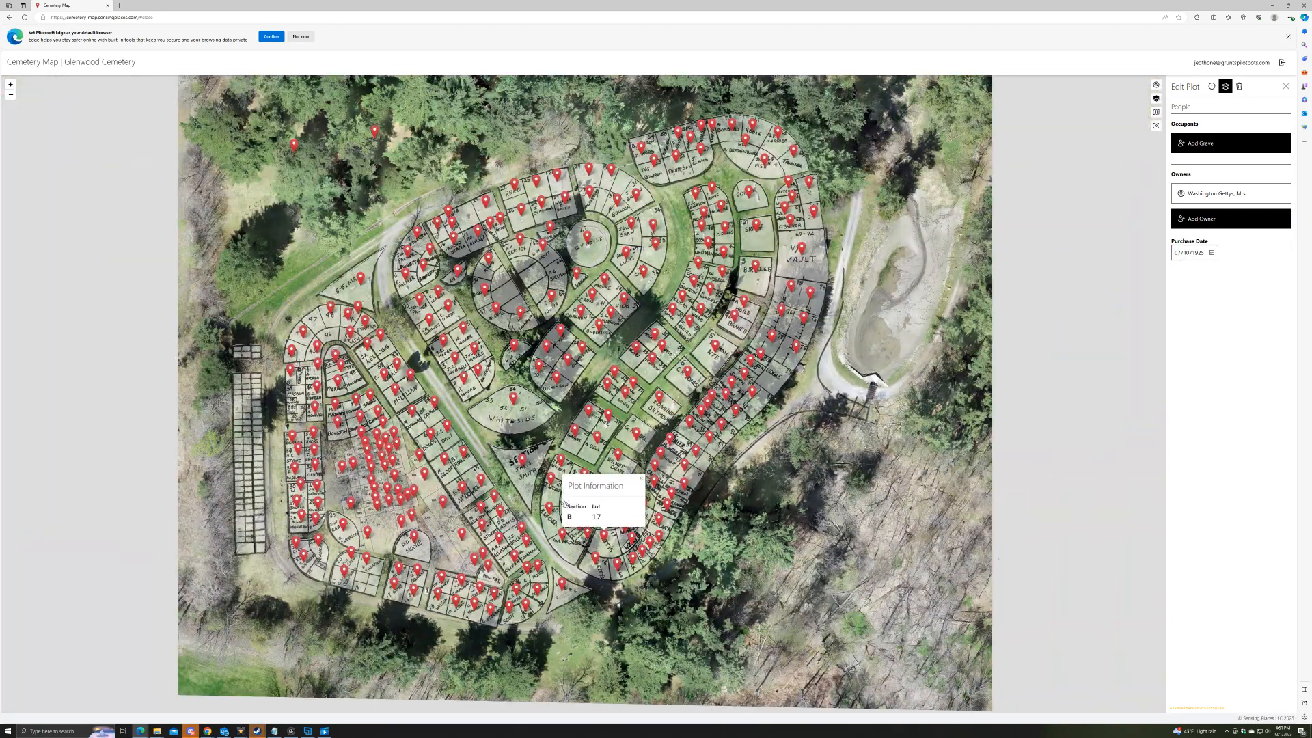
left_click(641, 479)
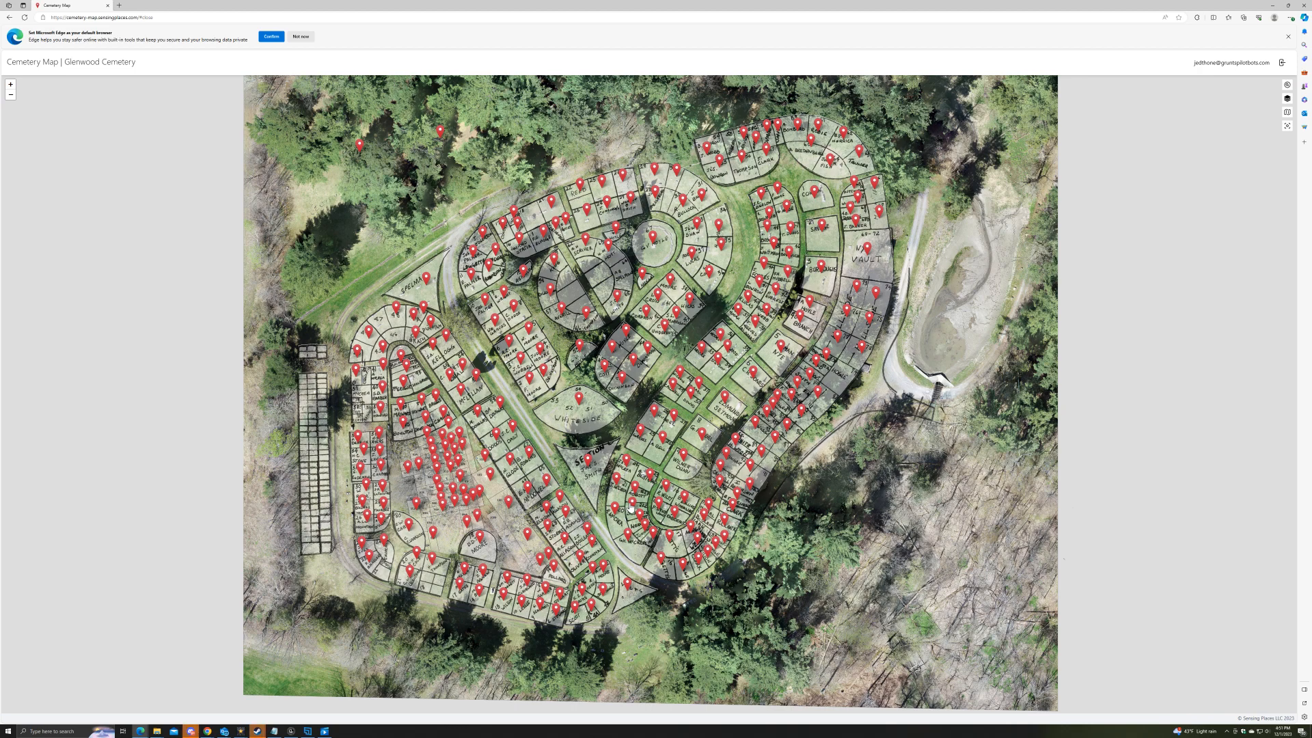
left_click_drag(623, 456, 501, 488)
scroll(950, 372, "up", 5)
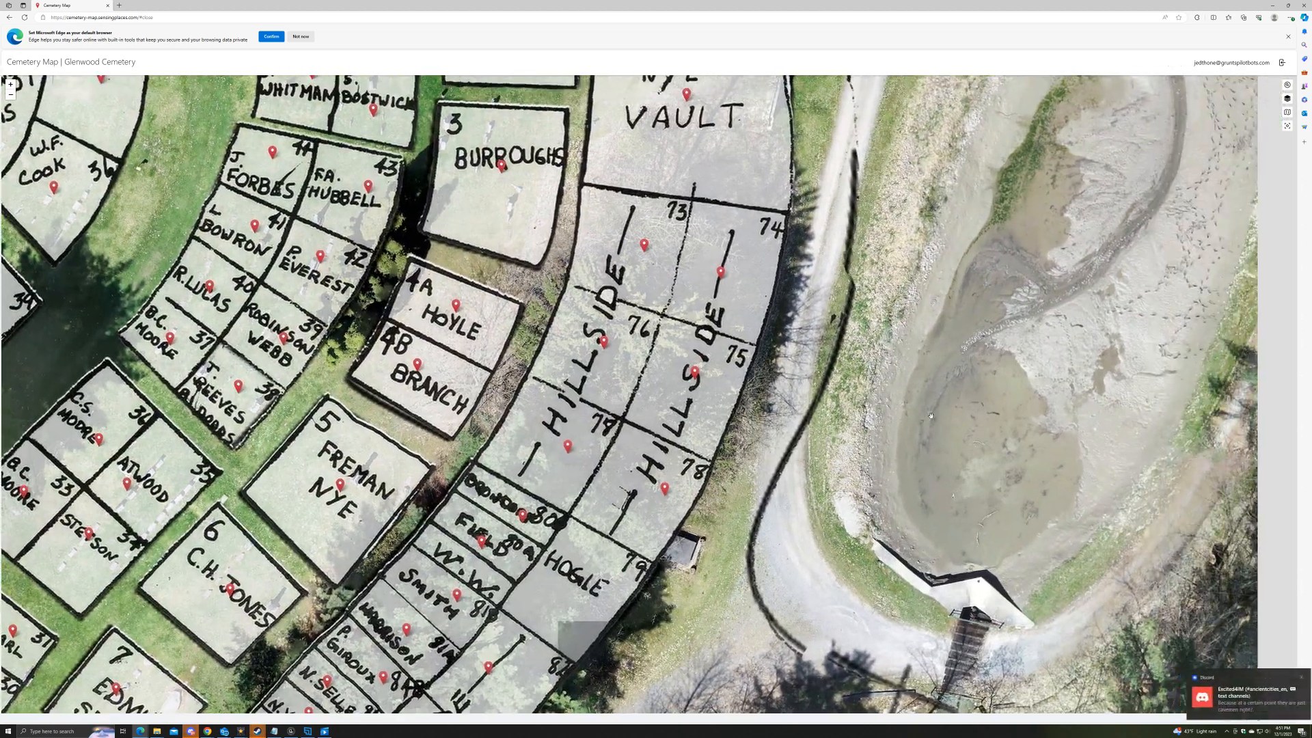
left_click_drag(930, 415, 879, 412)
scroll(1107, 411, "up", 2)
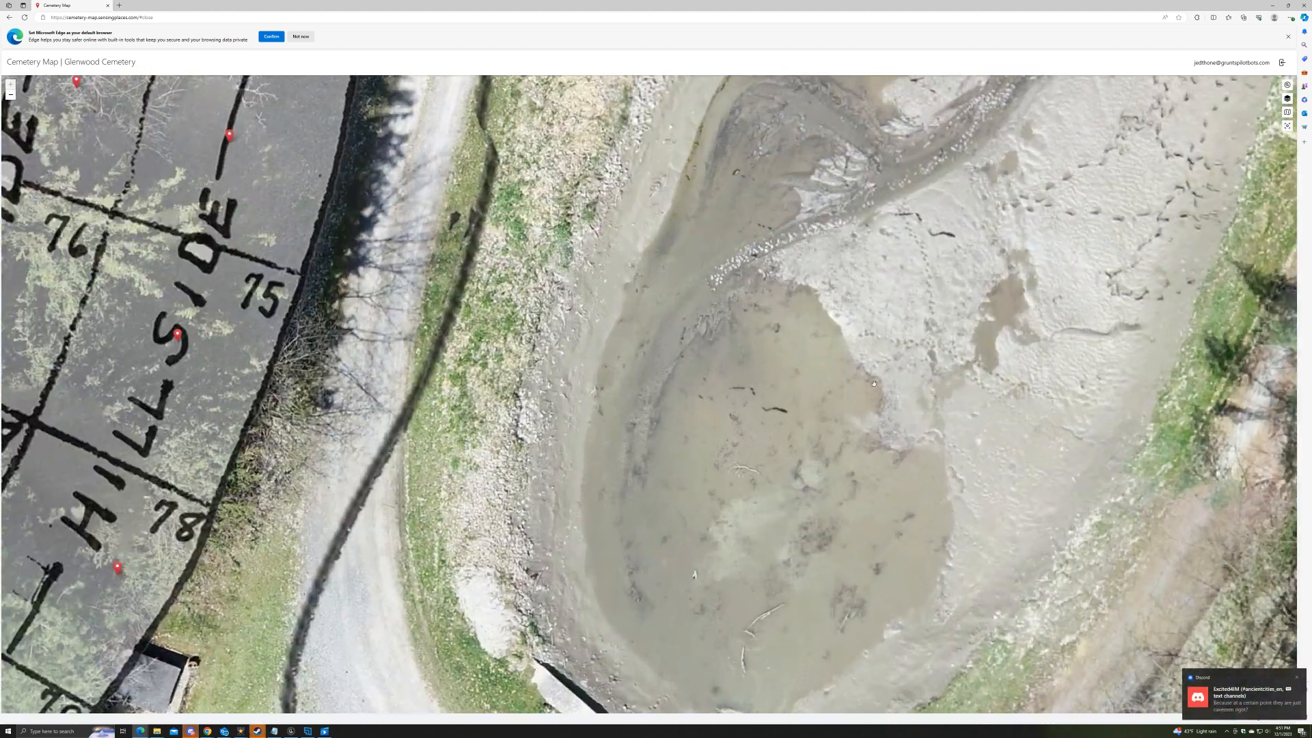
left_click_drag(753, 563, 608, 457)
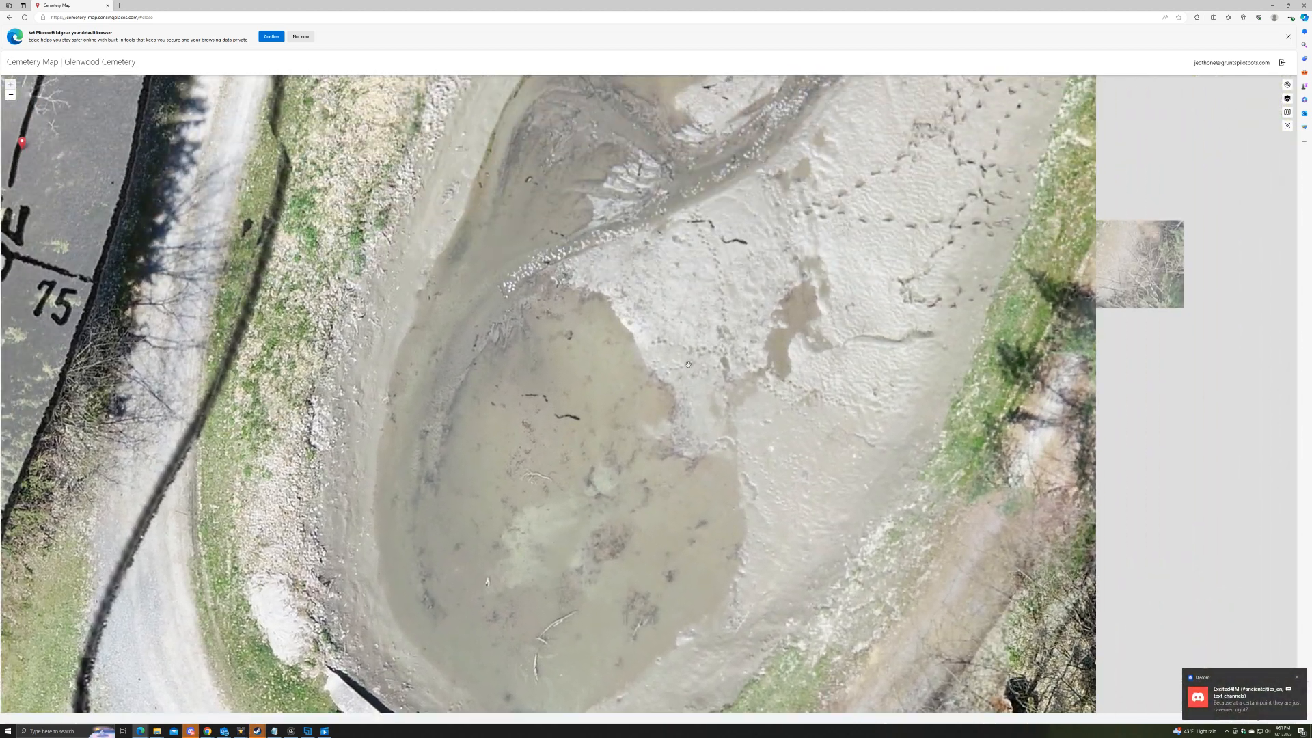
left_click(673, 308)
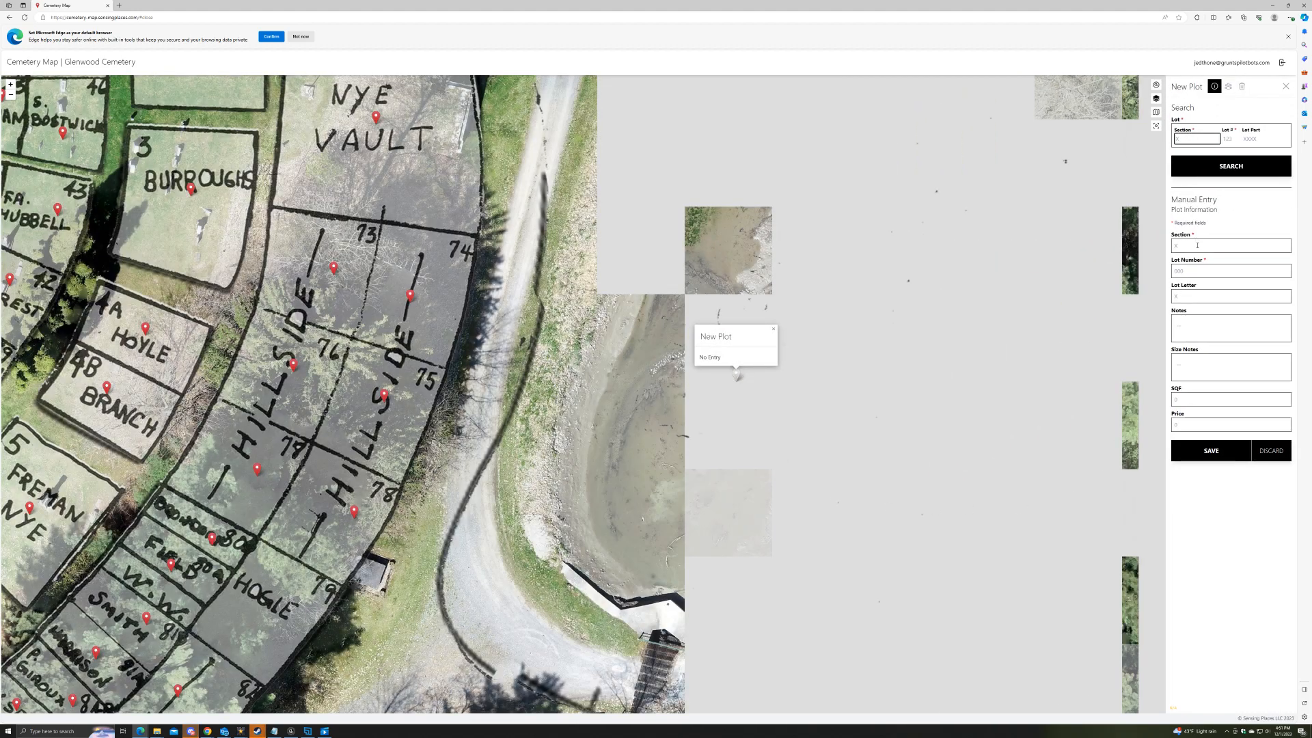
- Enter section D and lot number 404 for the new plot, leaving the lot letter blank
left_click(1196, 246)
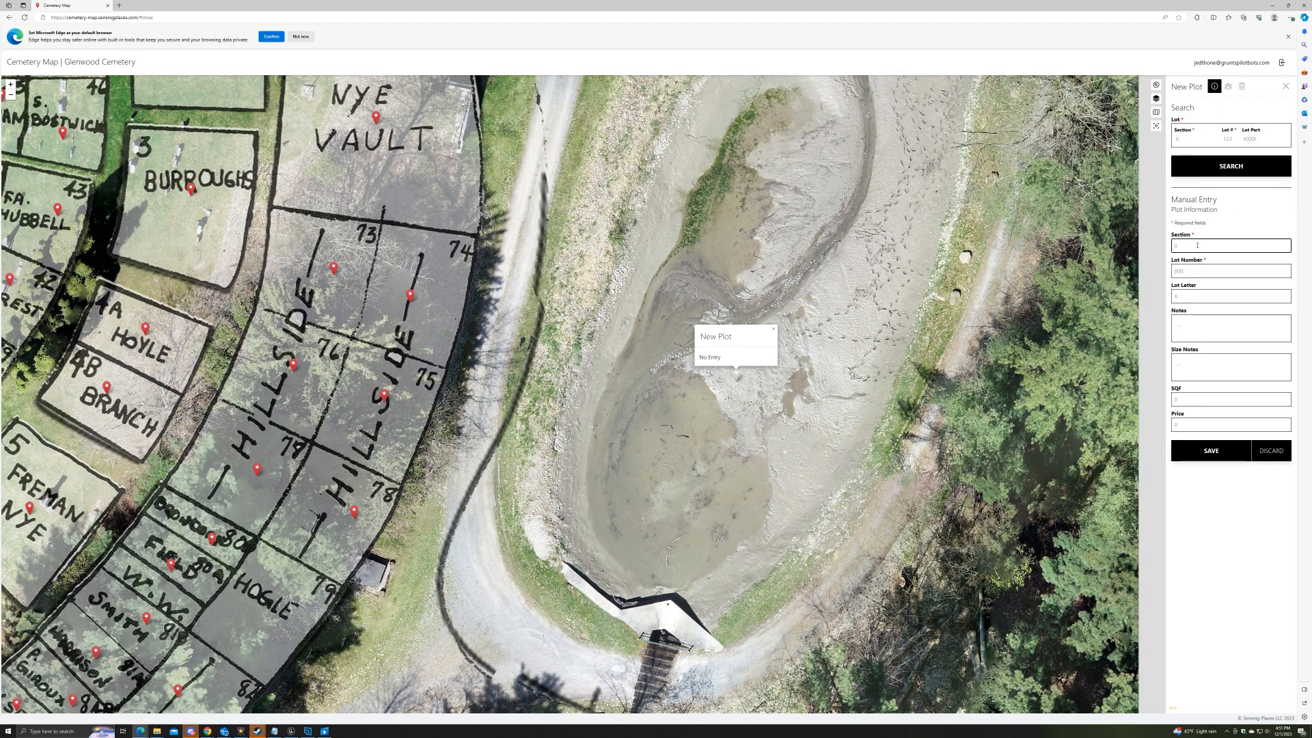
type("D")
key("Tab")
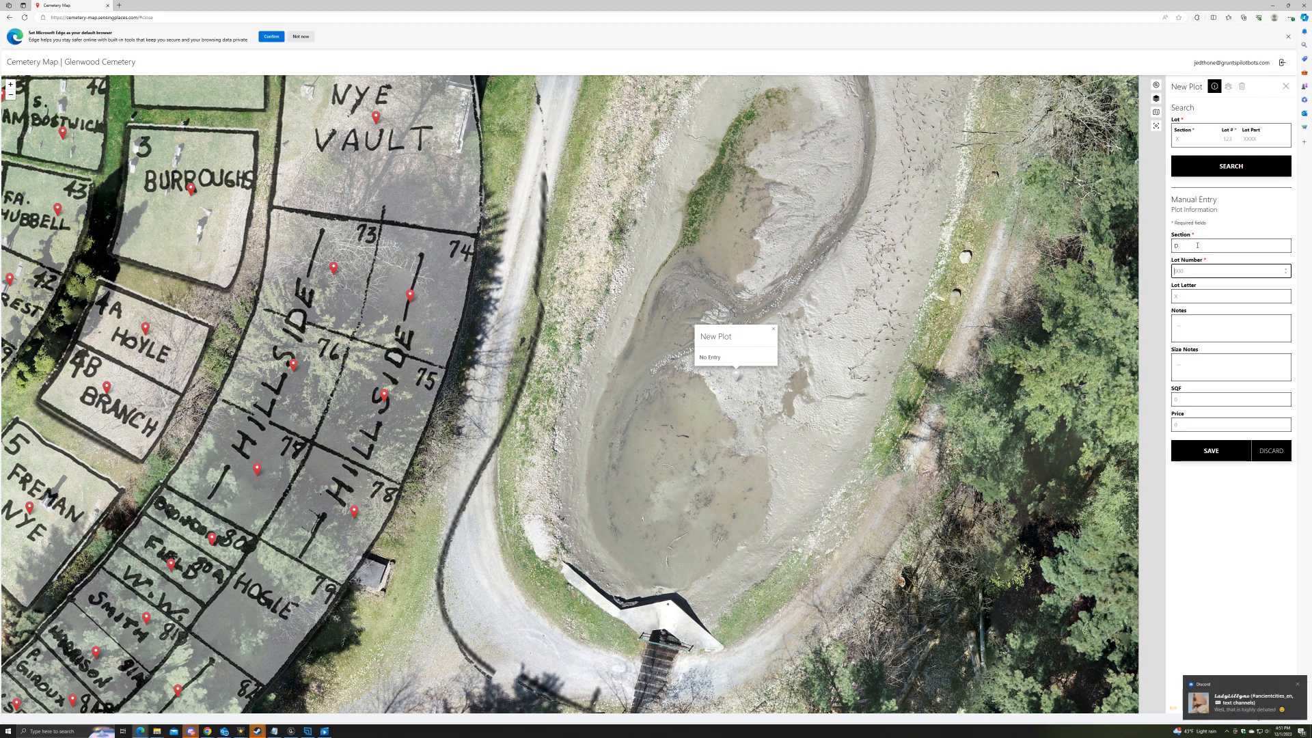
type("404")
key("Tab")
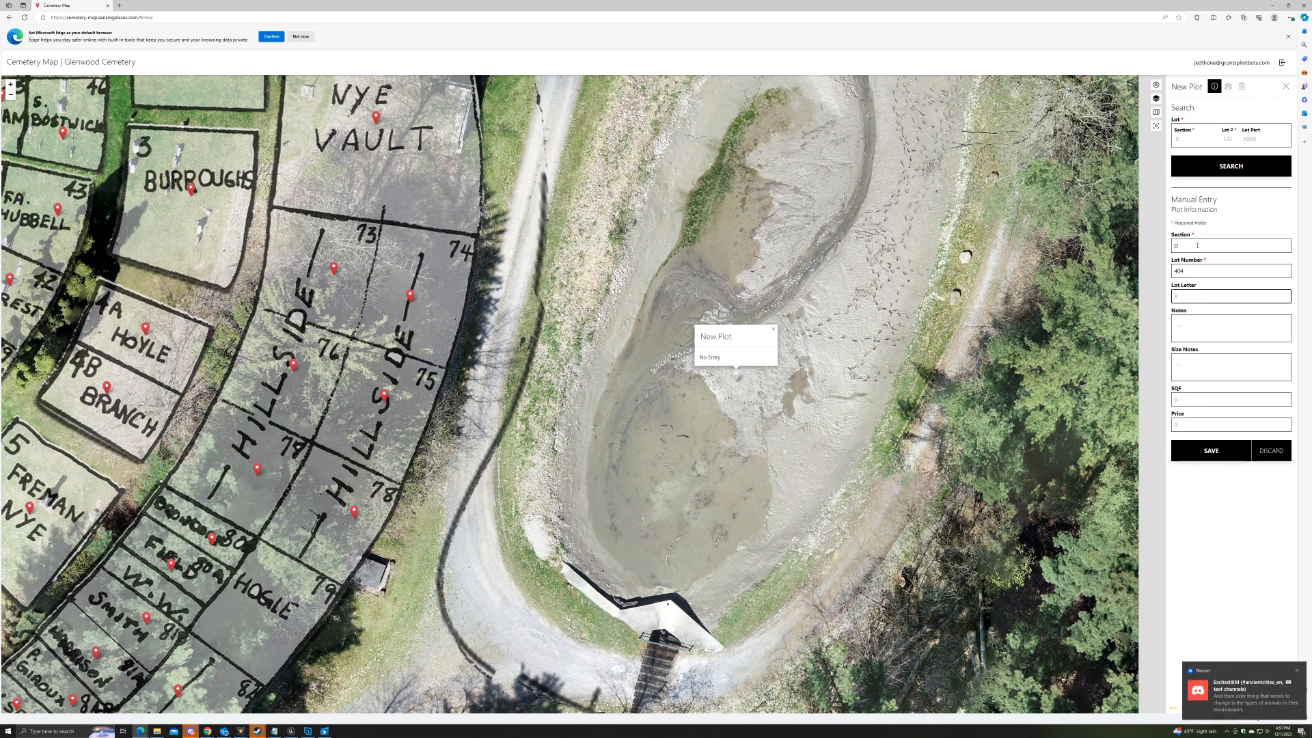
key("Tab")
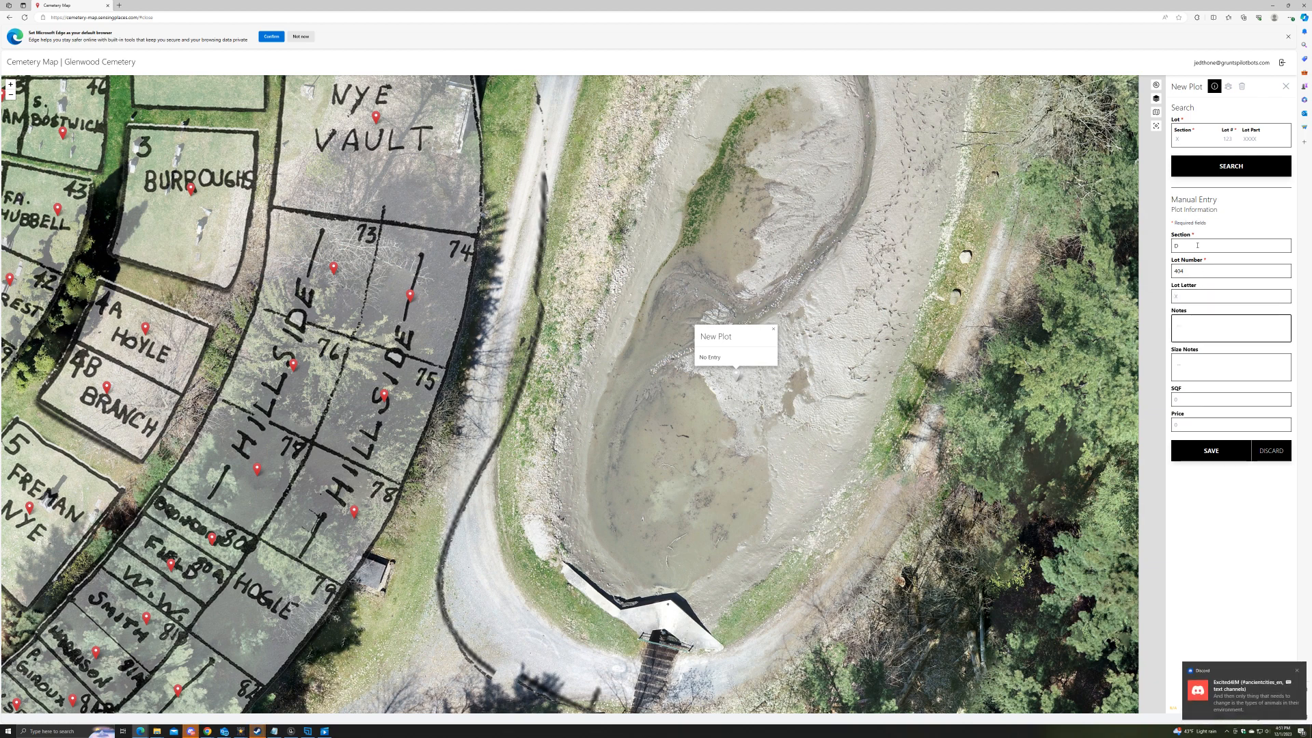
- Fill in the new plot's notes with "Delete as part of demo" and its size notes with "10 by 10 in pond"
type("Delete as par")
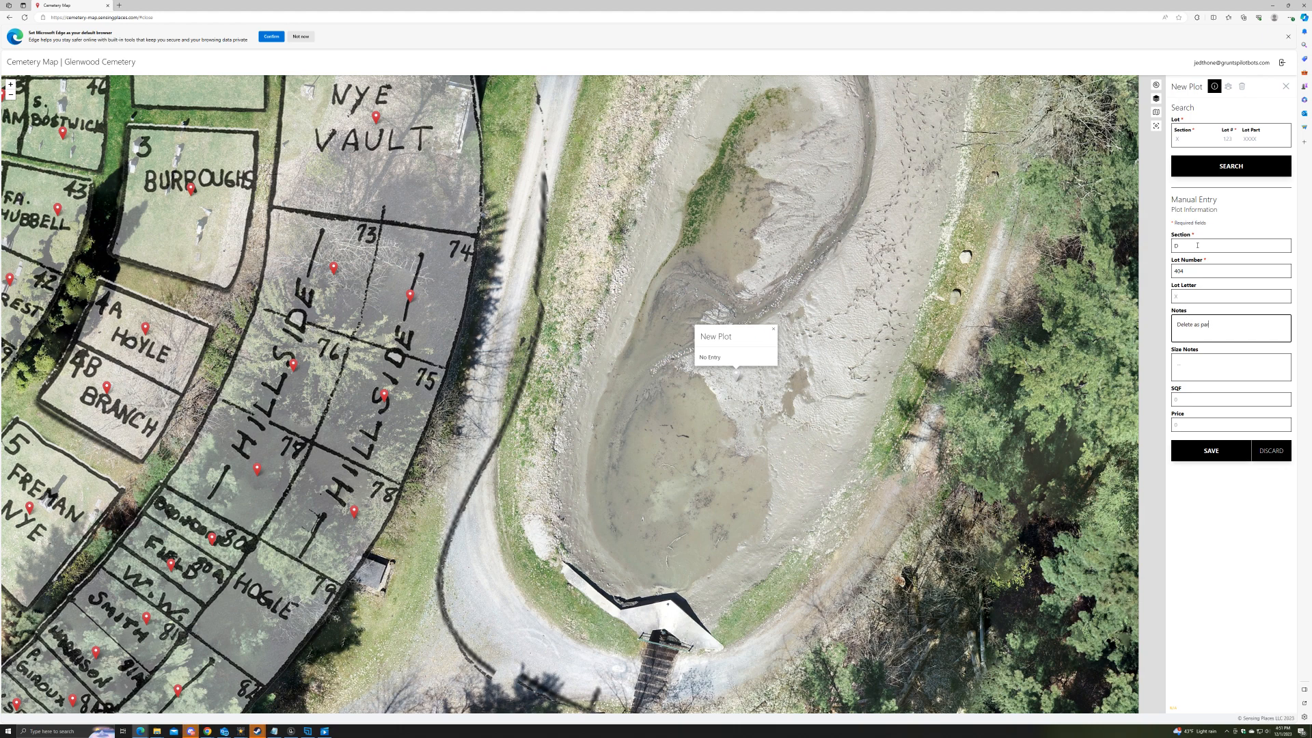
type("t of demo")
key("Tab")
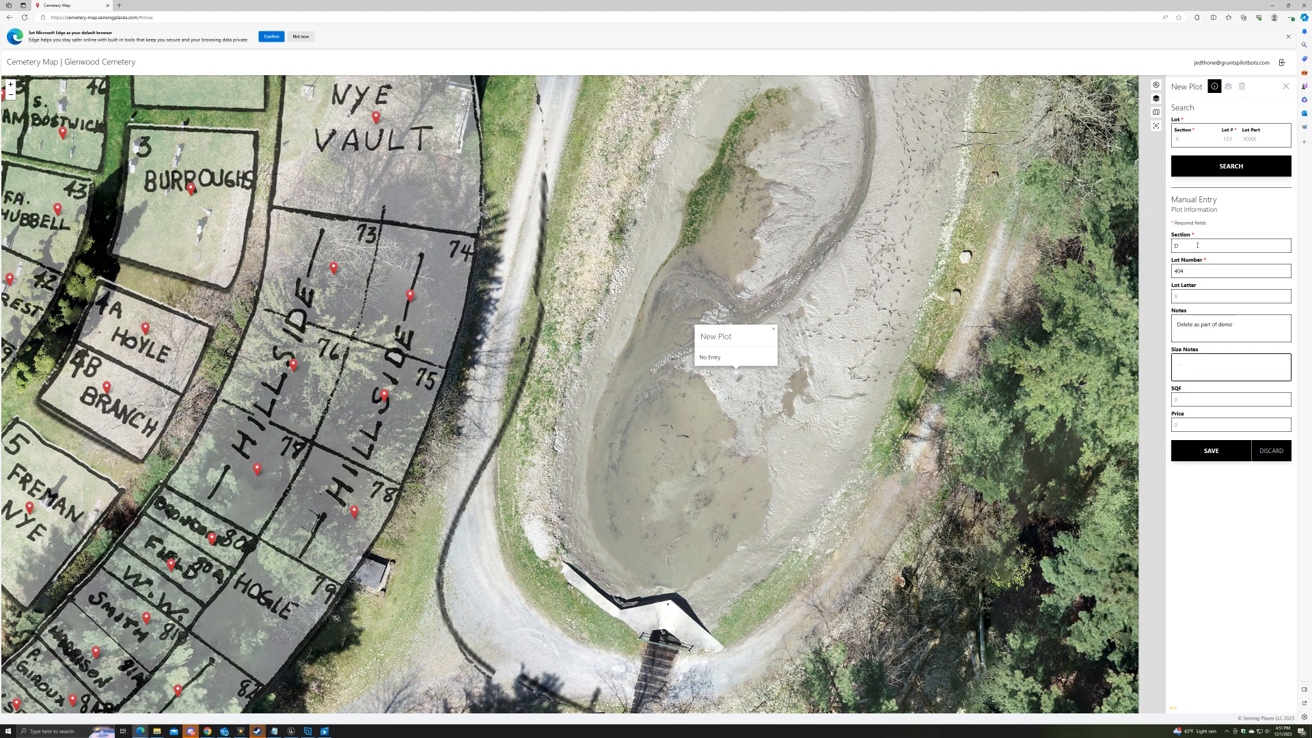
type("10 by 10")
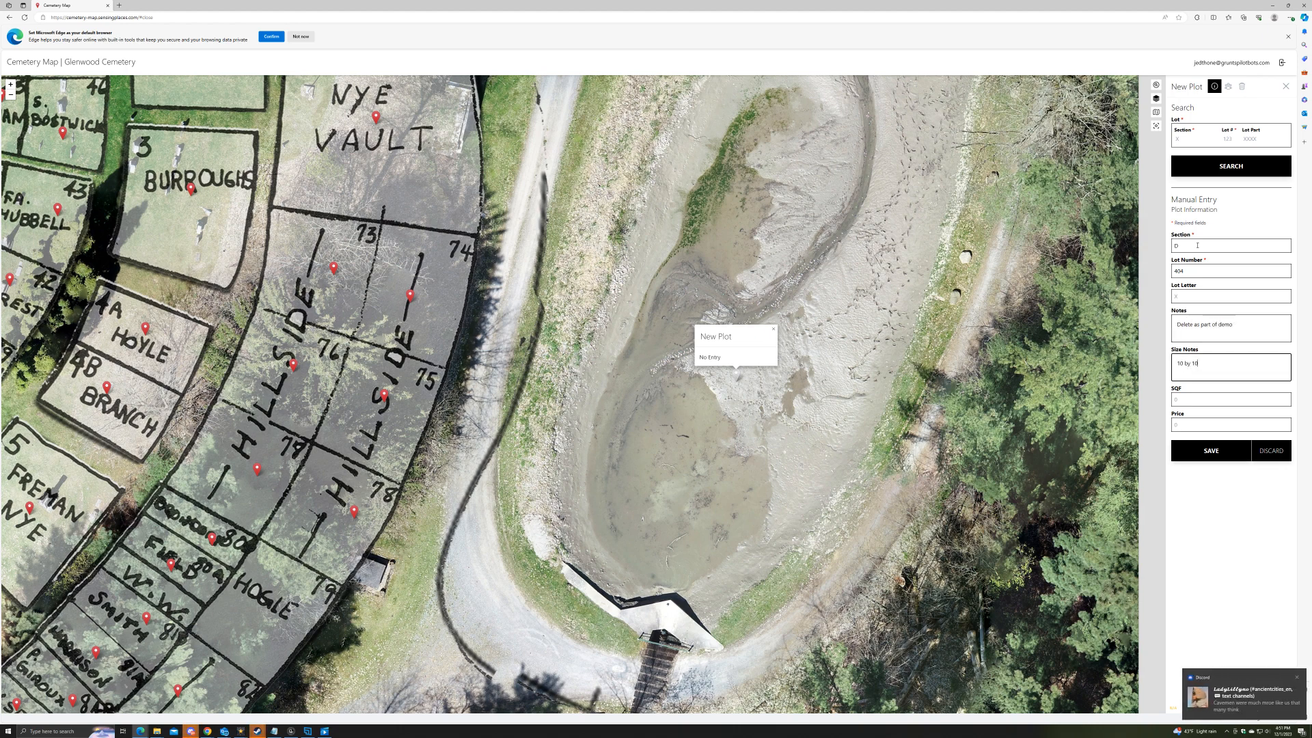
type(" in pond")
- Set the new plot's SQF to 100 and its price to 857, and save the plot
key("Tab")
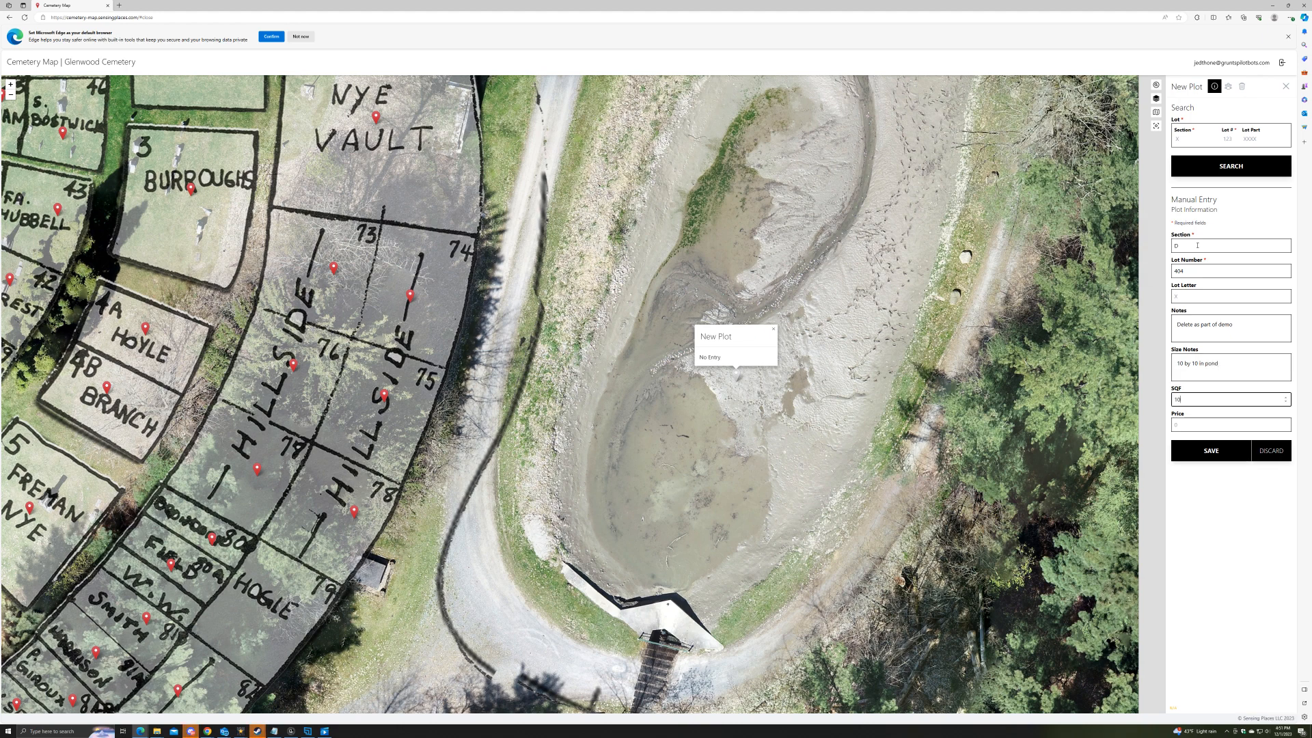
key("Tab")
type("8")
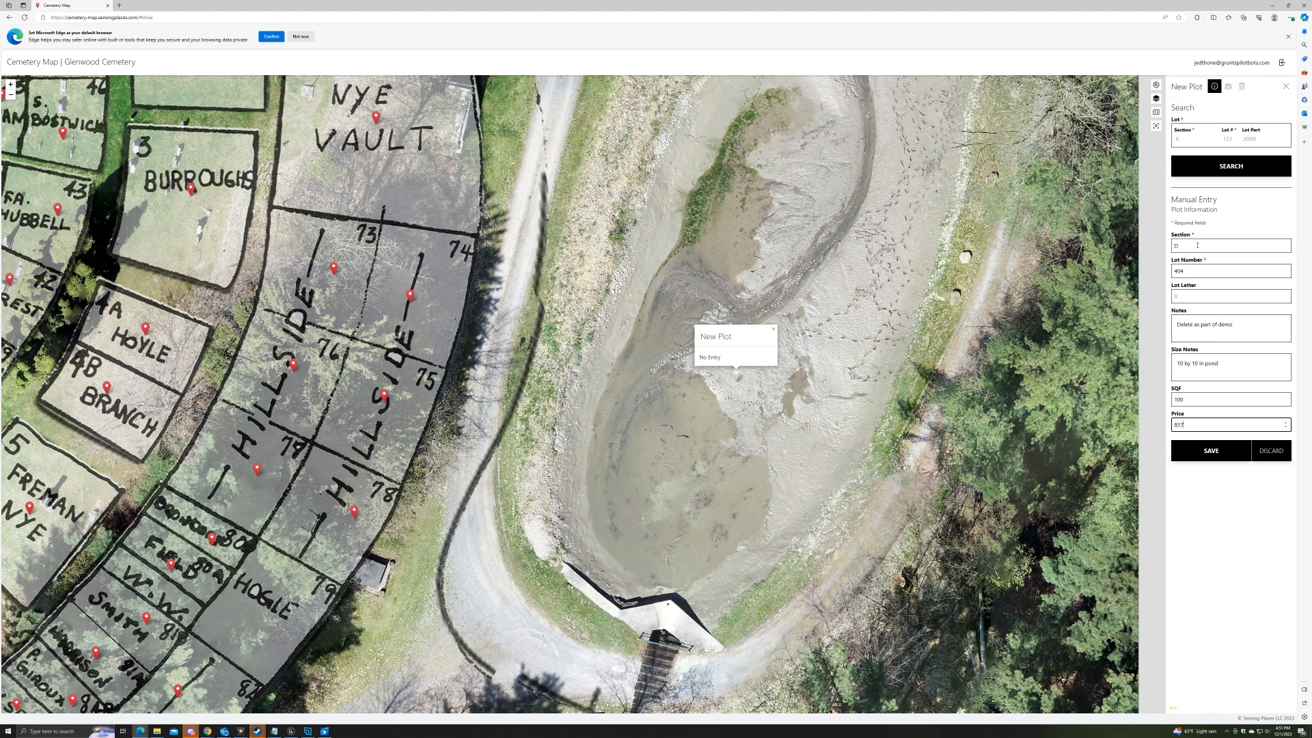
left_click(1210, 450)
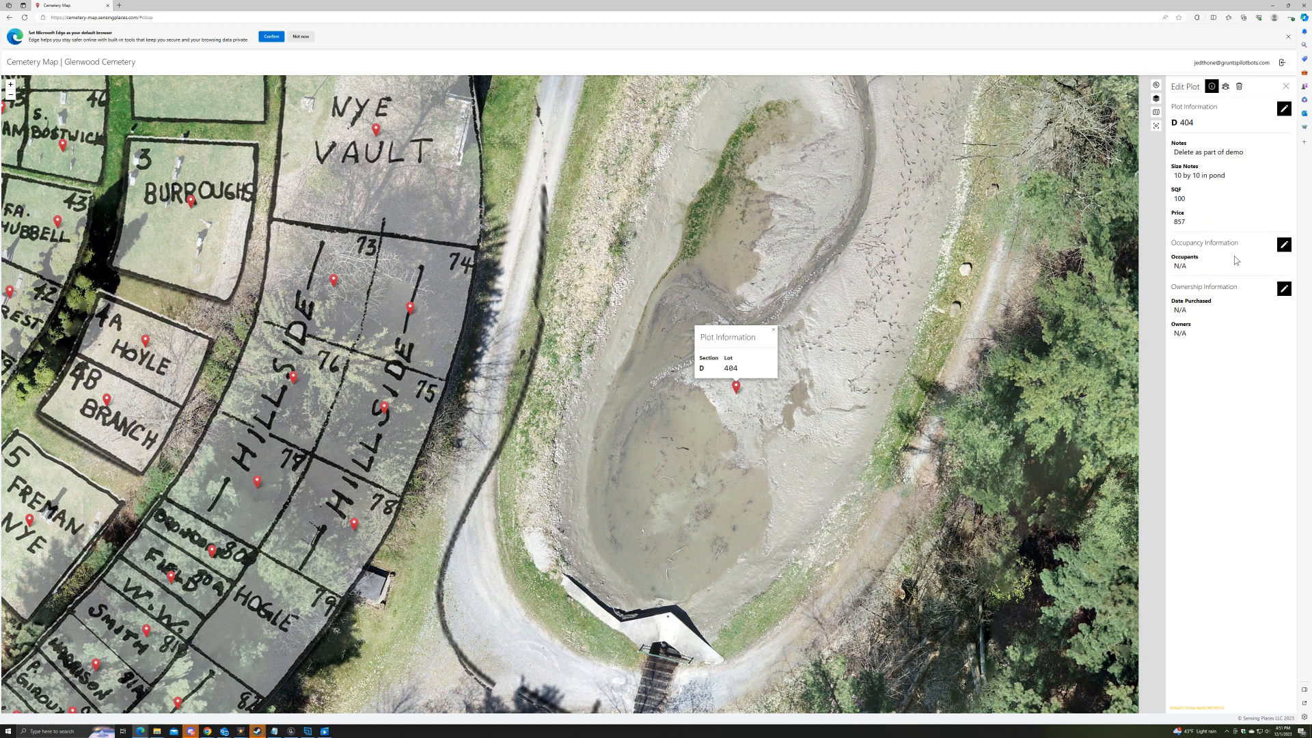
- Enter purchase date 12/01/2023 in plot D 404's ownership information, and add and save an owner by last and first name
left_click(1283, 288)
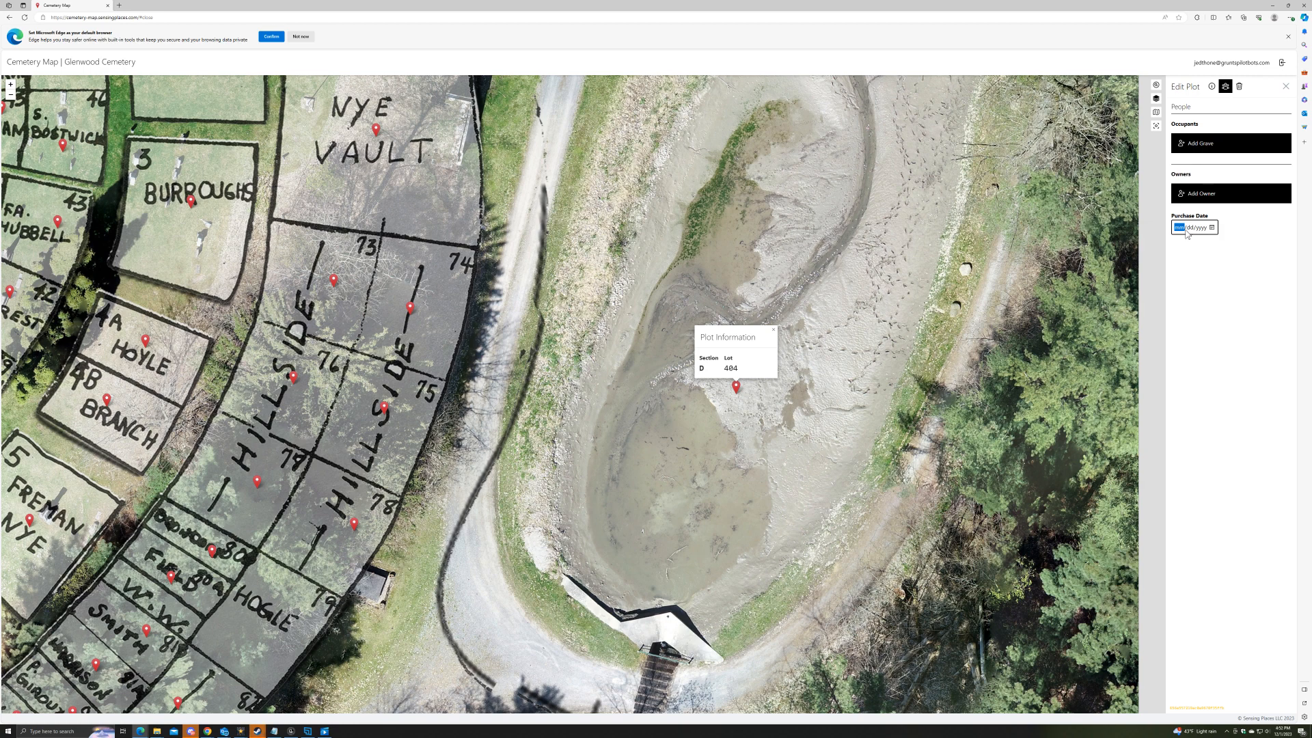
type("12/01/2023")
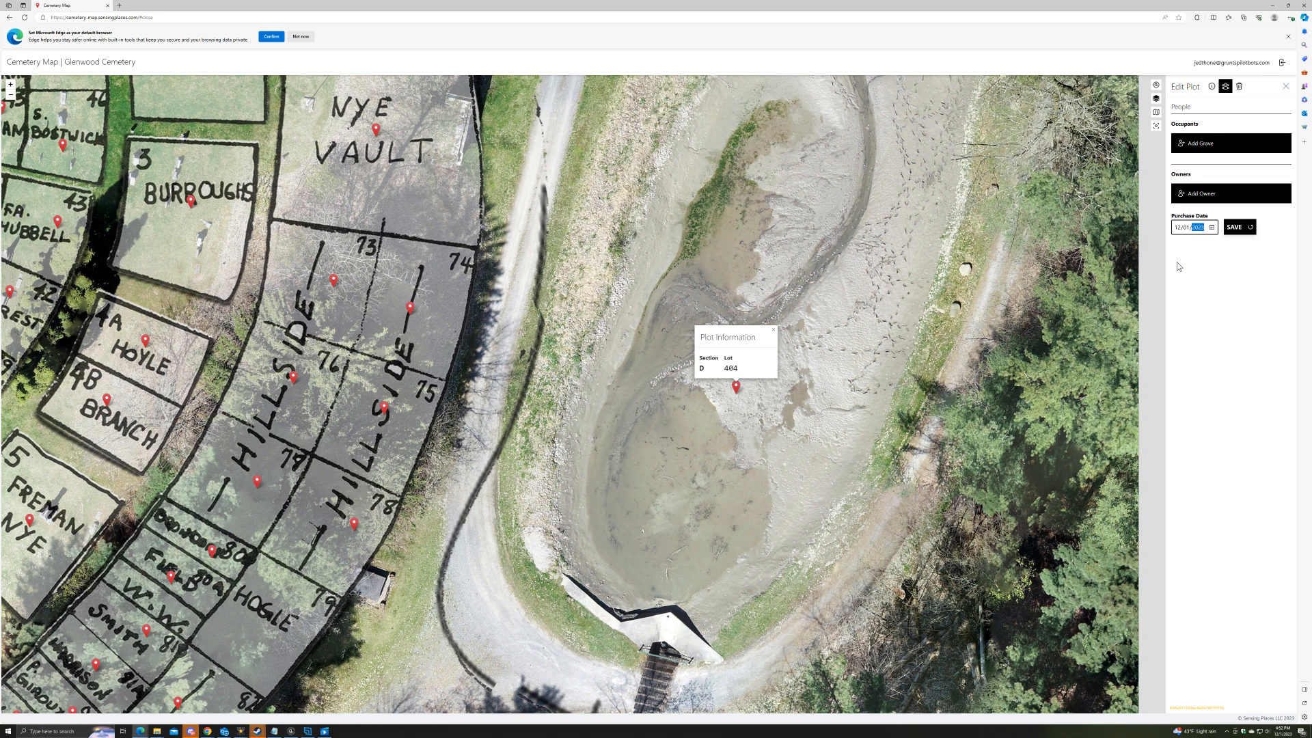
left_click(1225, 197)
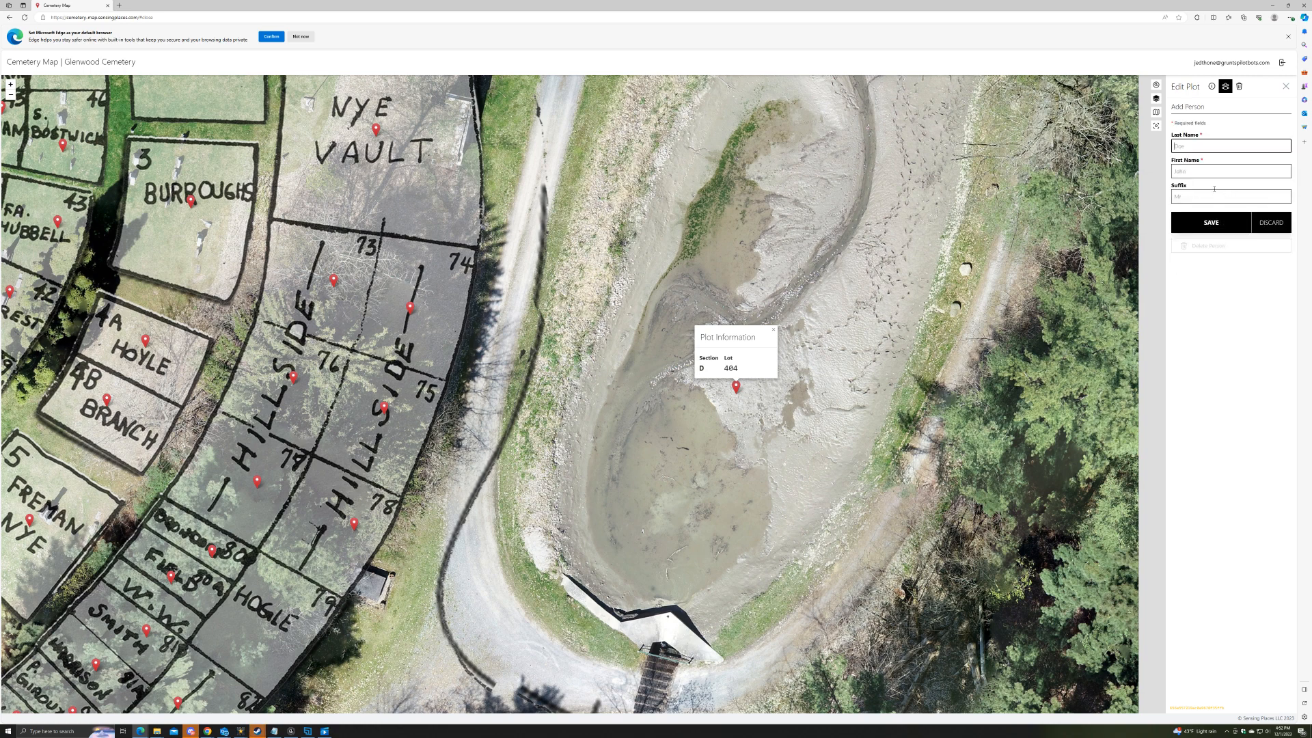
left_click(1206, 146)
type("Doe")
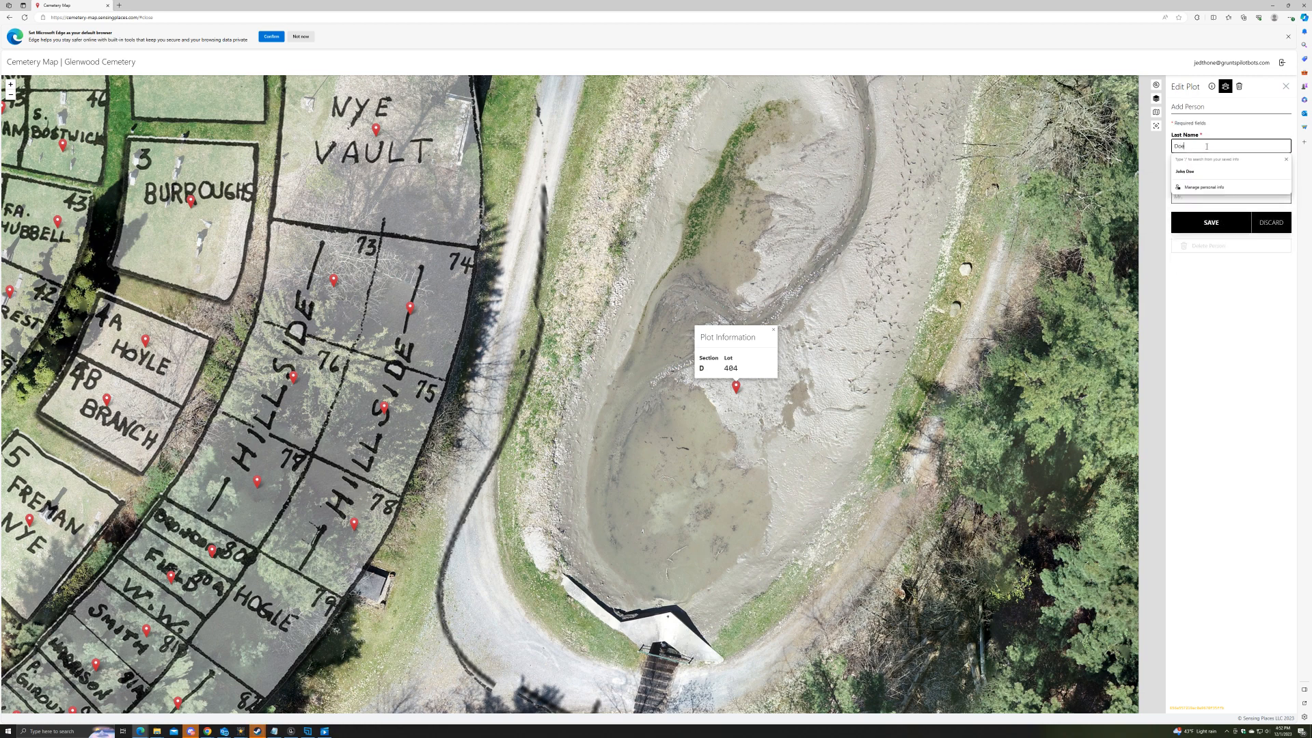
key("Tab")
type("John")
key("Tab")
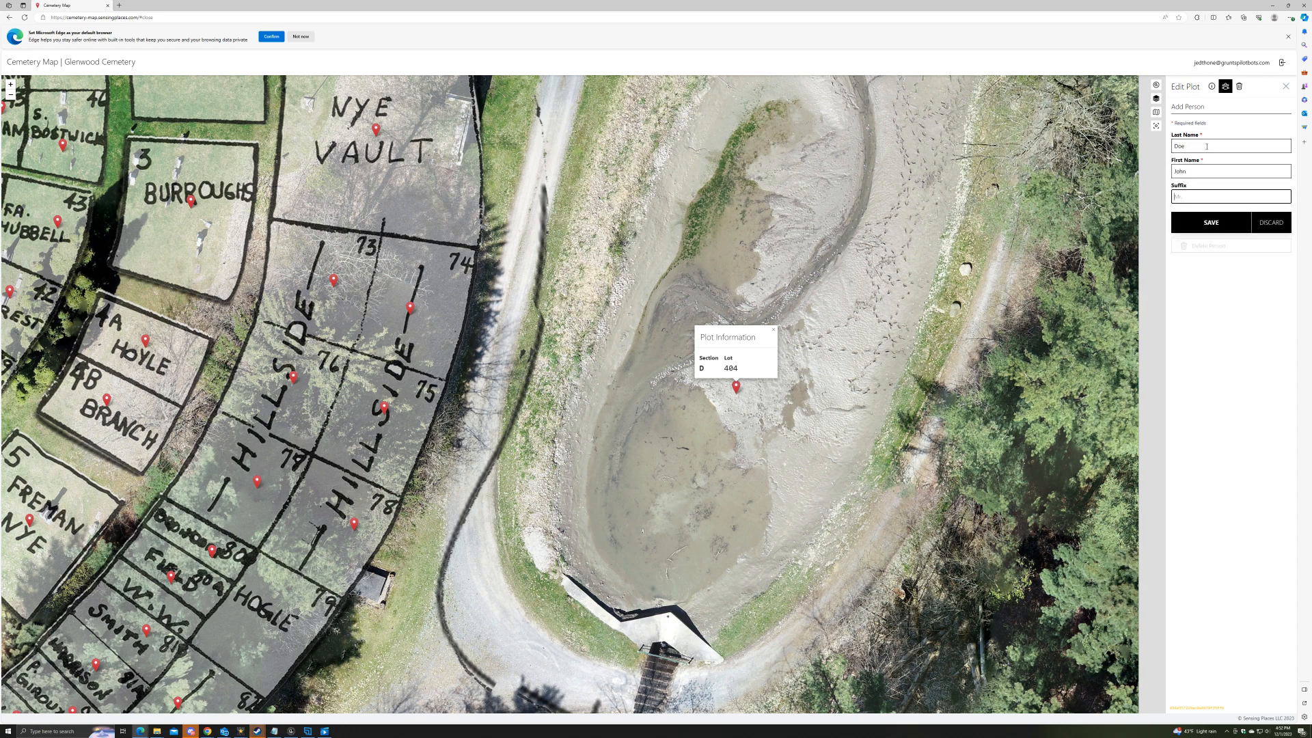
left_click(1200, 230)
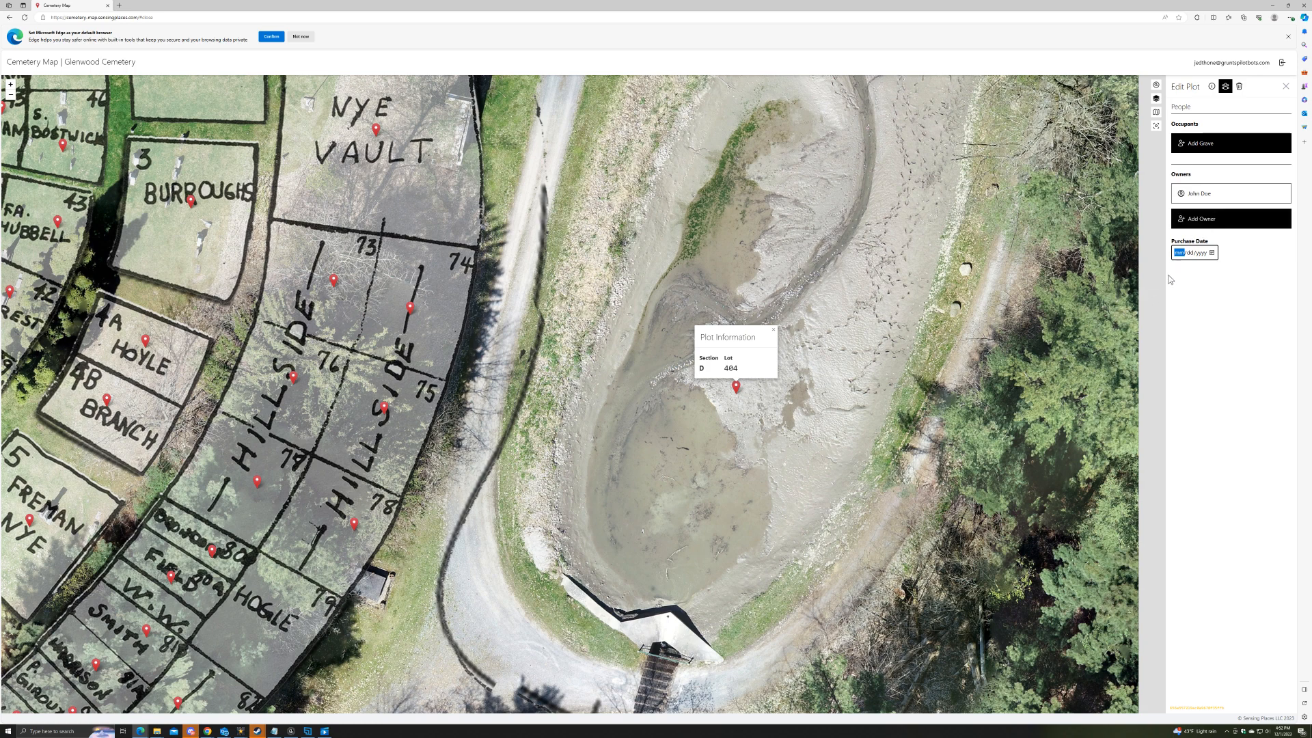
- Open the saved owner's record on plot D 404 to view its editing and deletion options, and discard the edit
left_click(1195, 337)
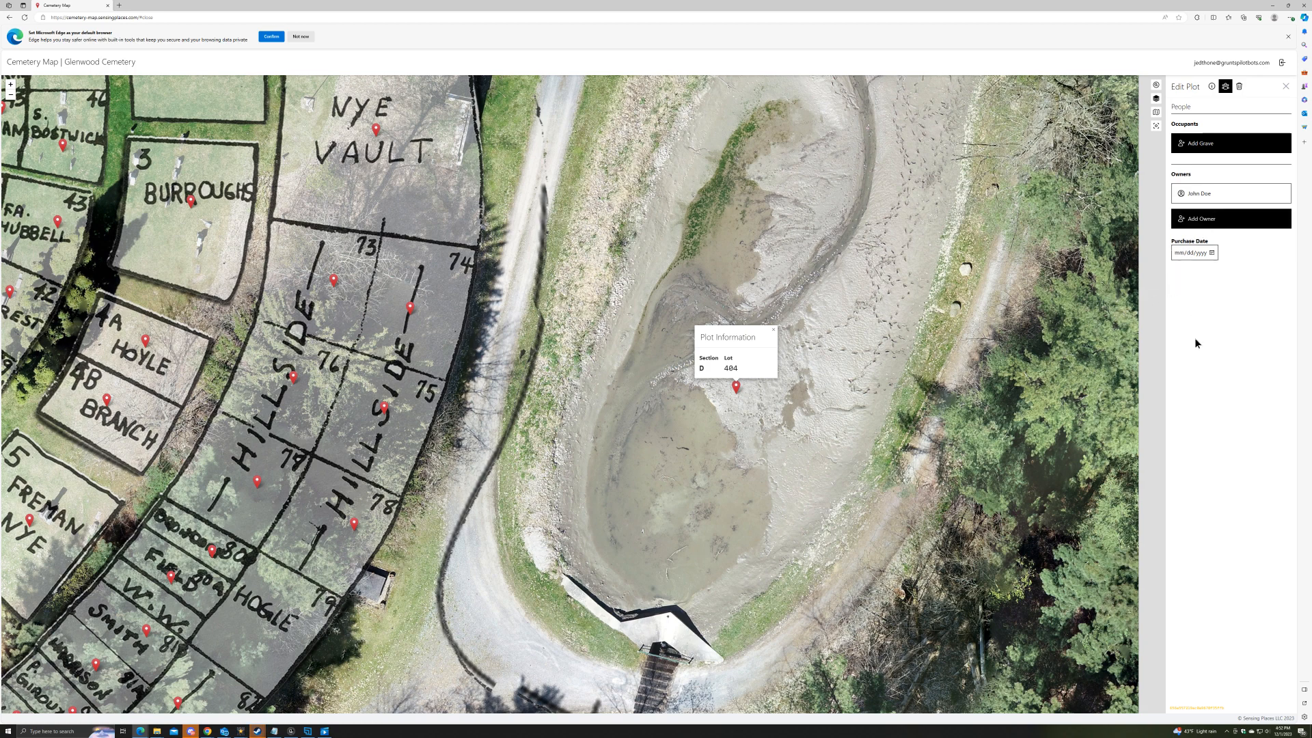
left_click(1193, 194)
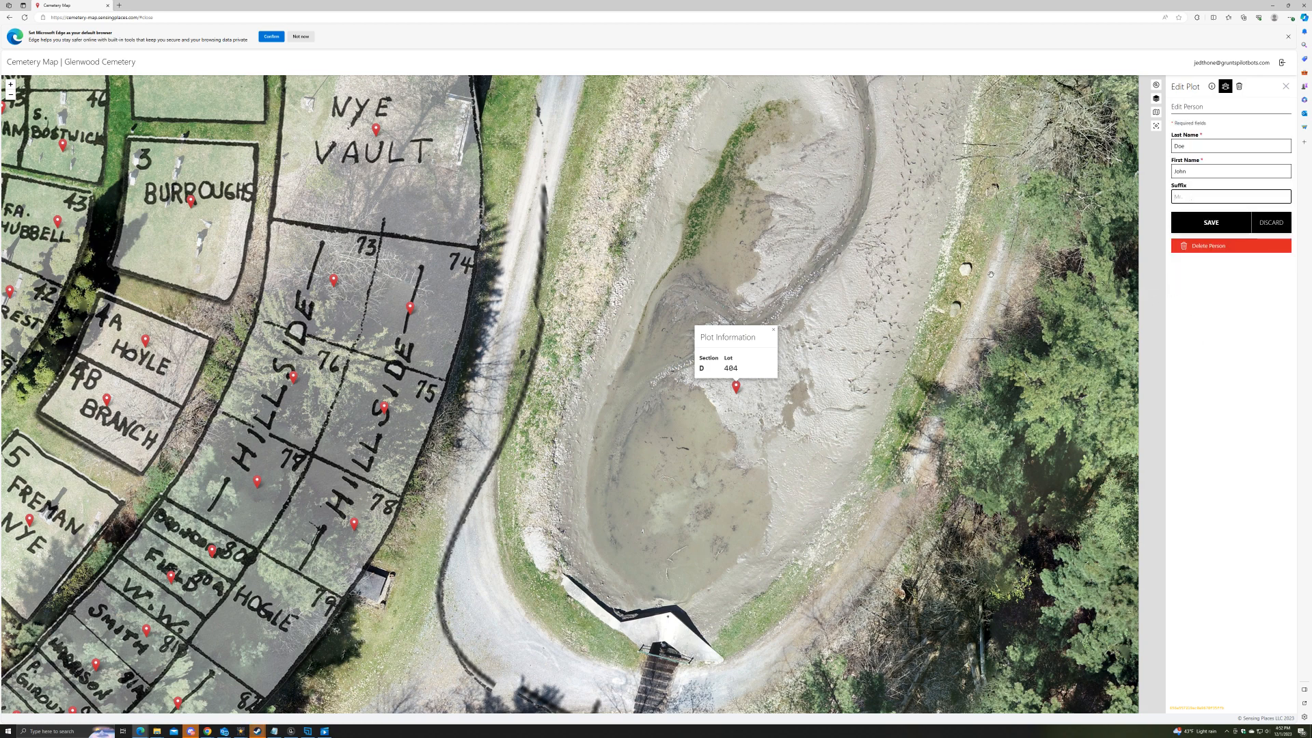
left_click(1266, 227)
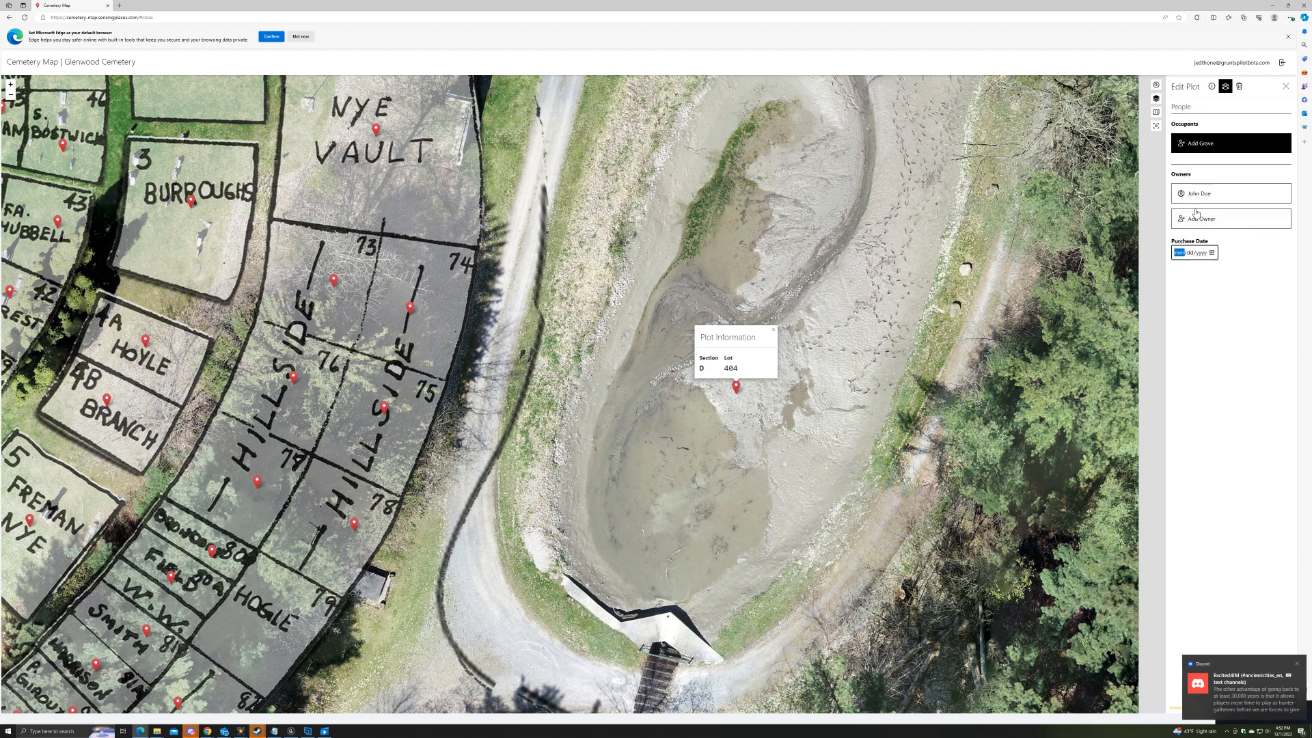
- Start a new grave record for plot D 404 and enter the occupant's last and first name
left_click(1200, 145)
left_click(1193, 140)
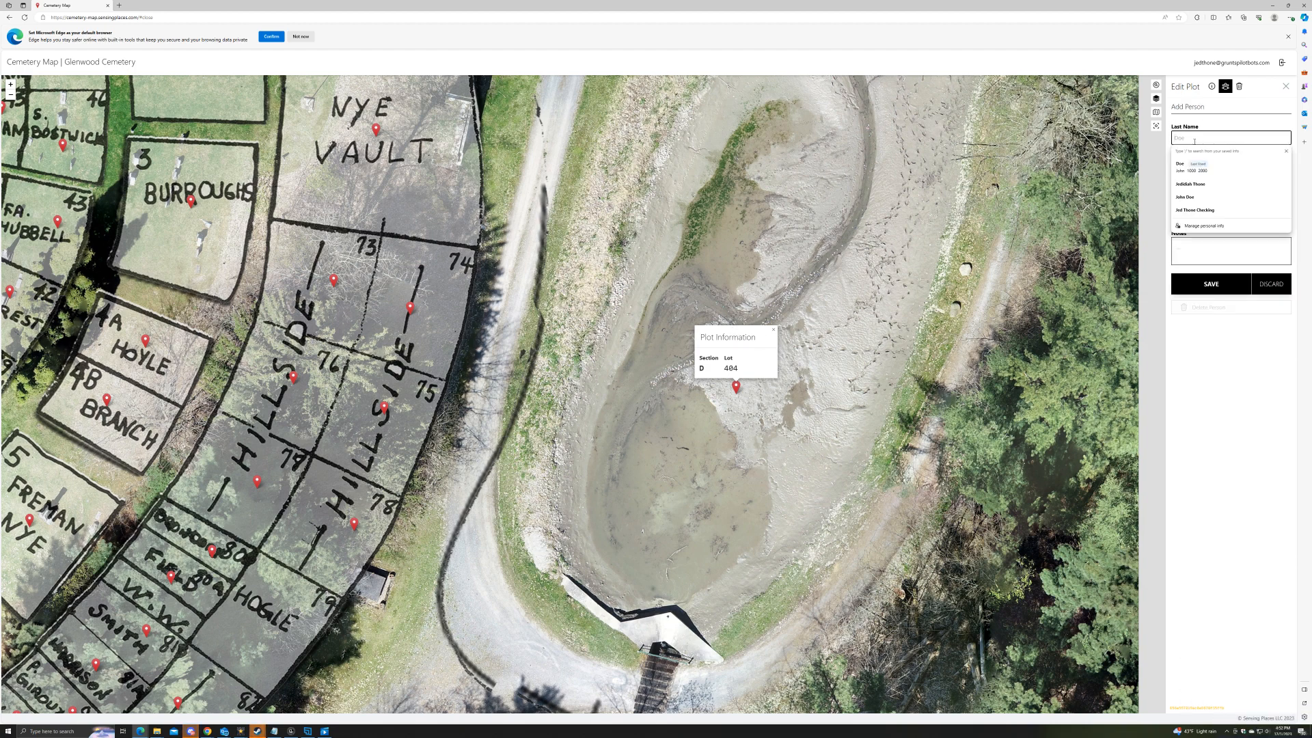
type("Doe")
key("Tab")
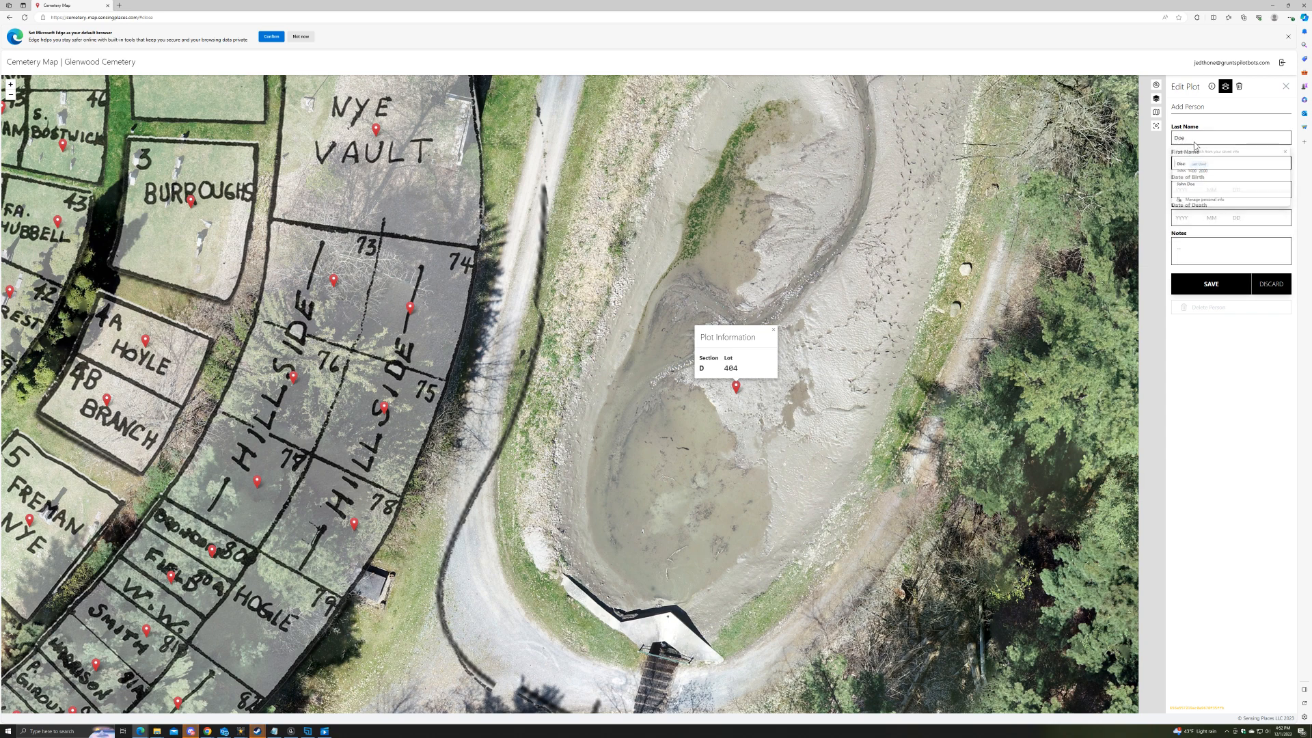
type("John")
key("Tab")
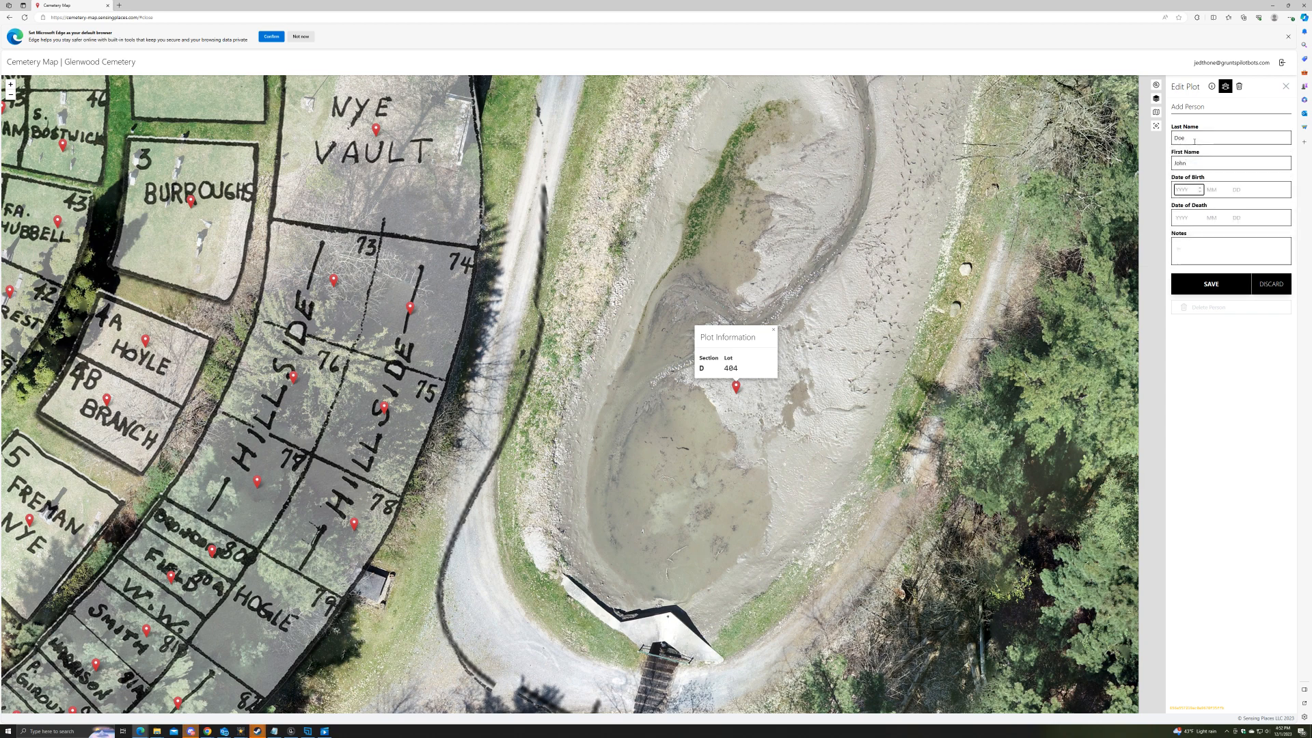
- Leave the birth and death dates blank, enter the note "Delete after" for the occupant, and save the grave record
key("Tab")
key("Tab")
key("Tab")
key("Tab")
key("Tab")
key("Tab")
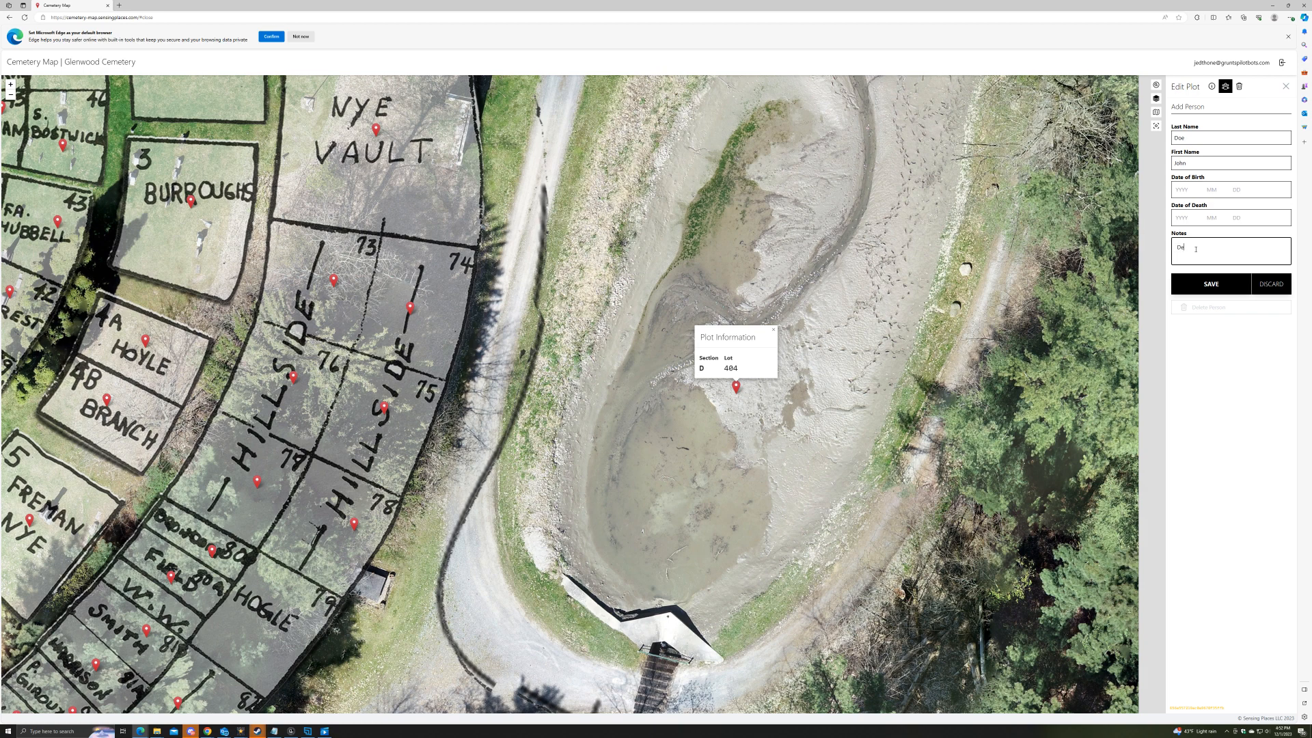
type("lete after")
left_click(1210, 283)
left_click(1189, 445)
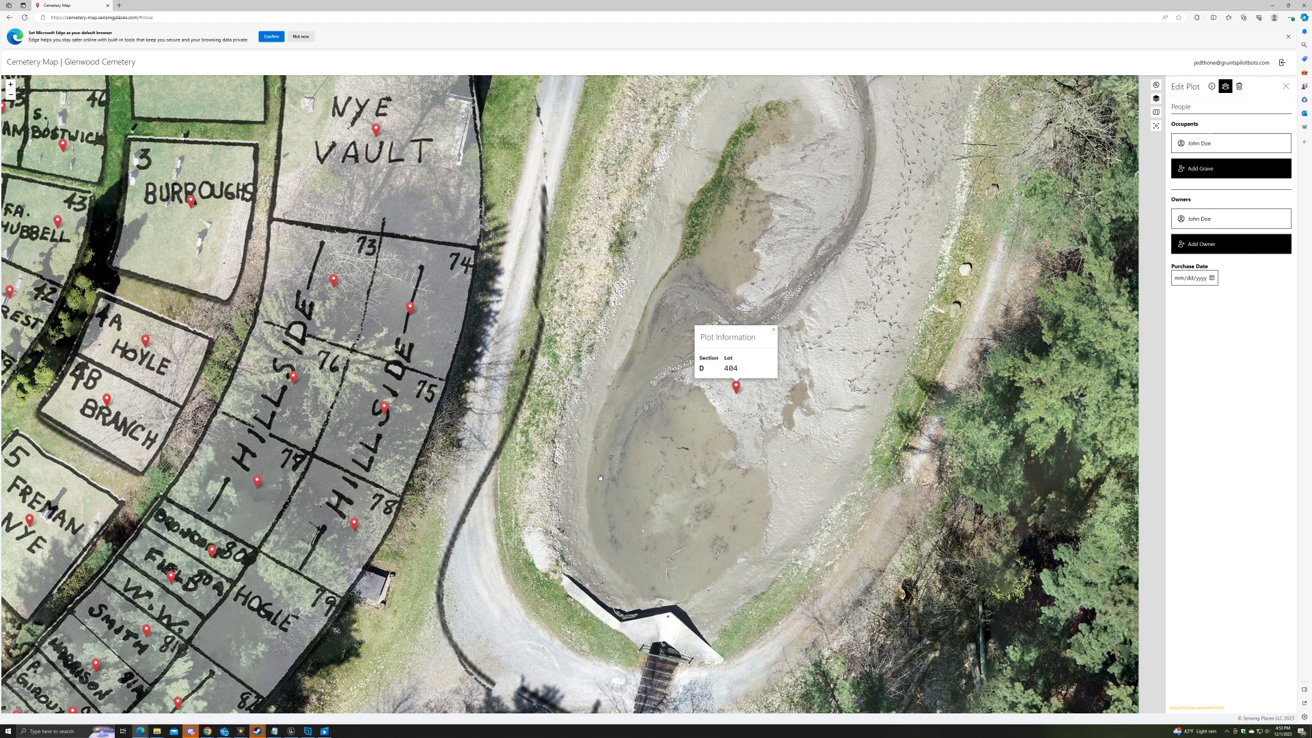
- Close plot D 404's details, reopen the plot from its marker in the pond, and delete it
left_click_drag(740, 500, 706, 513)
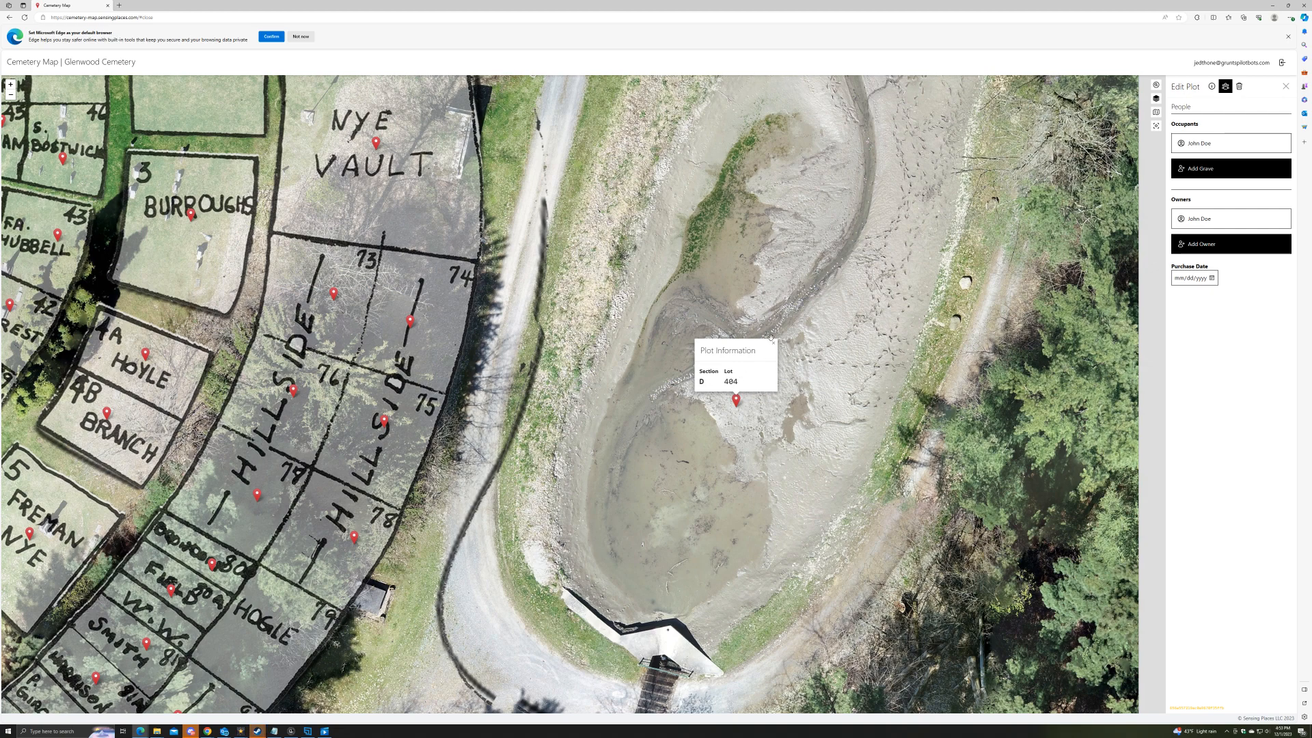
left_click(773, 341)
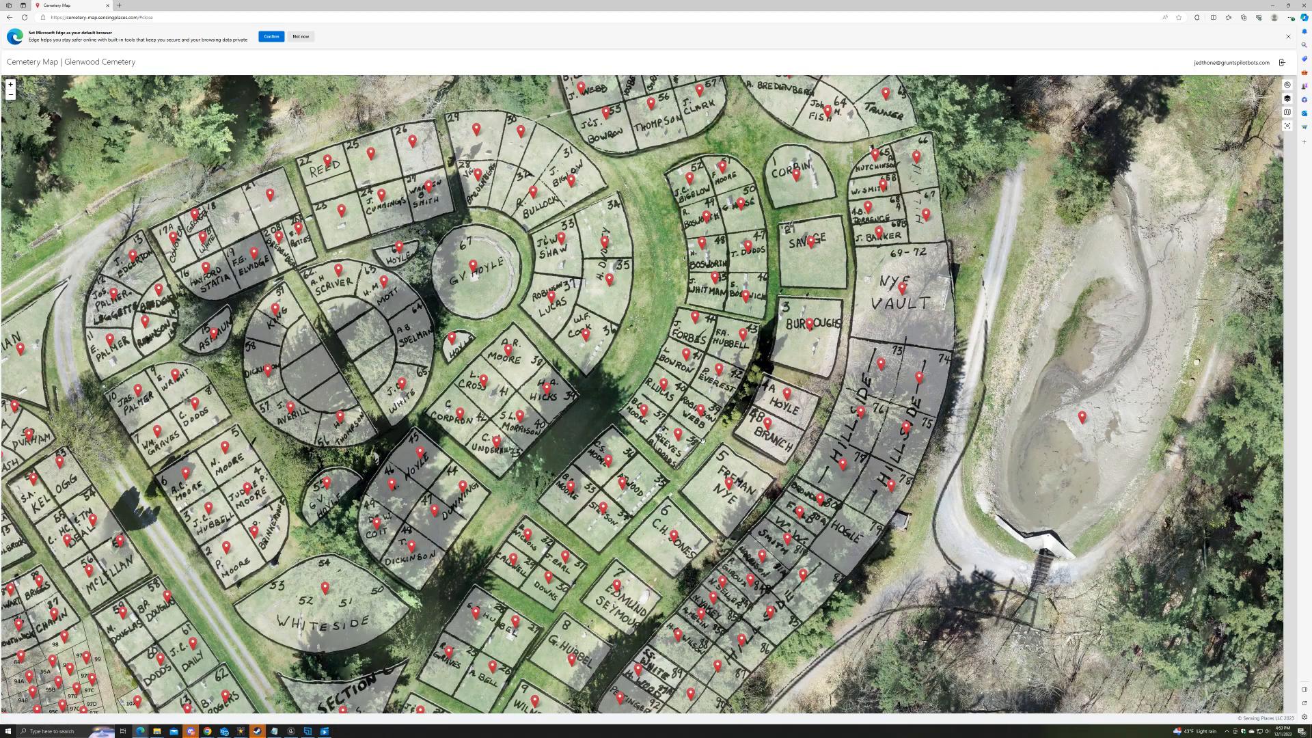
left_click(1082, 417)
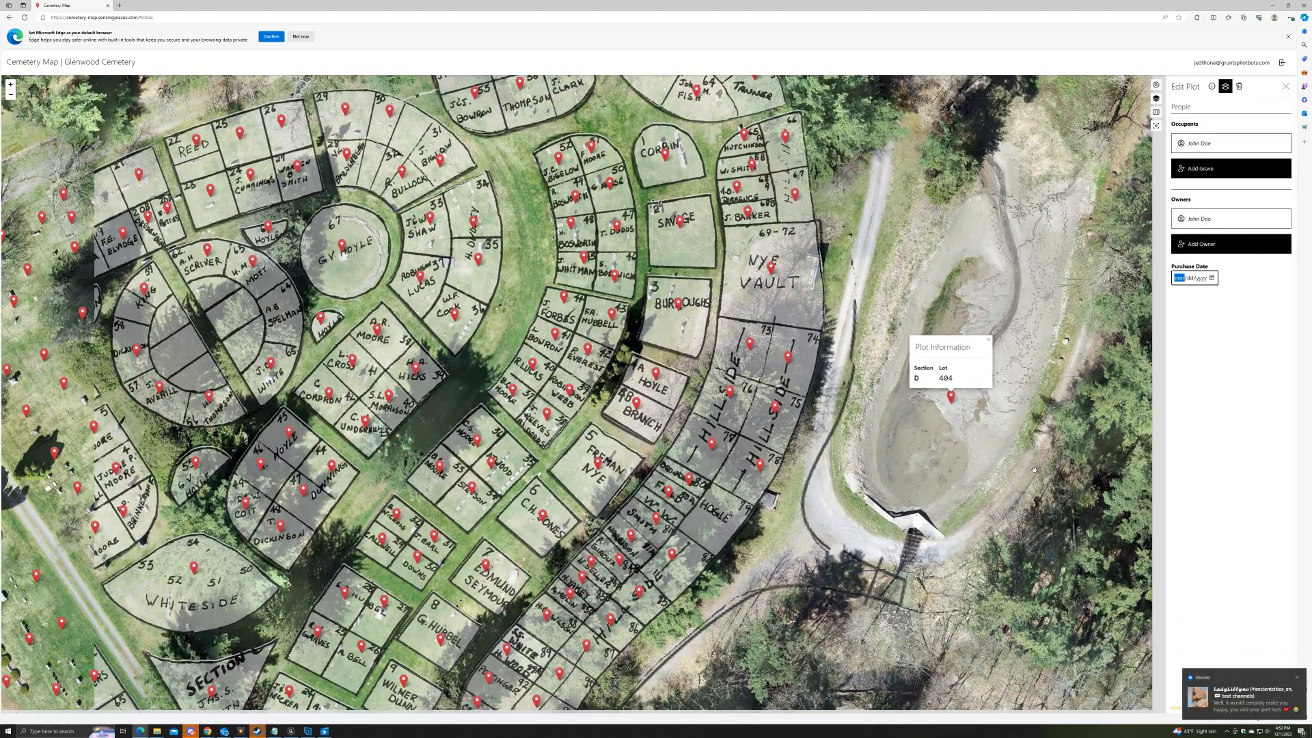
left_click(1238, 88)
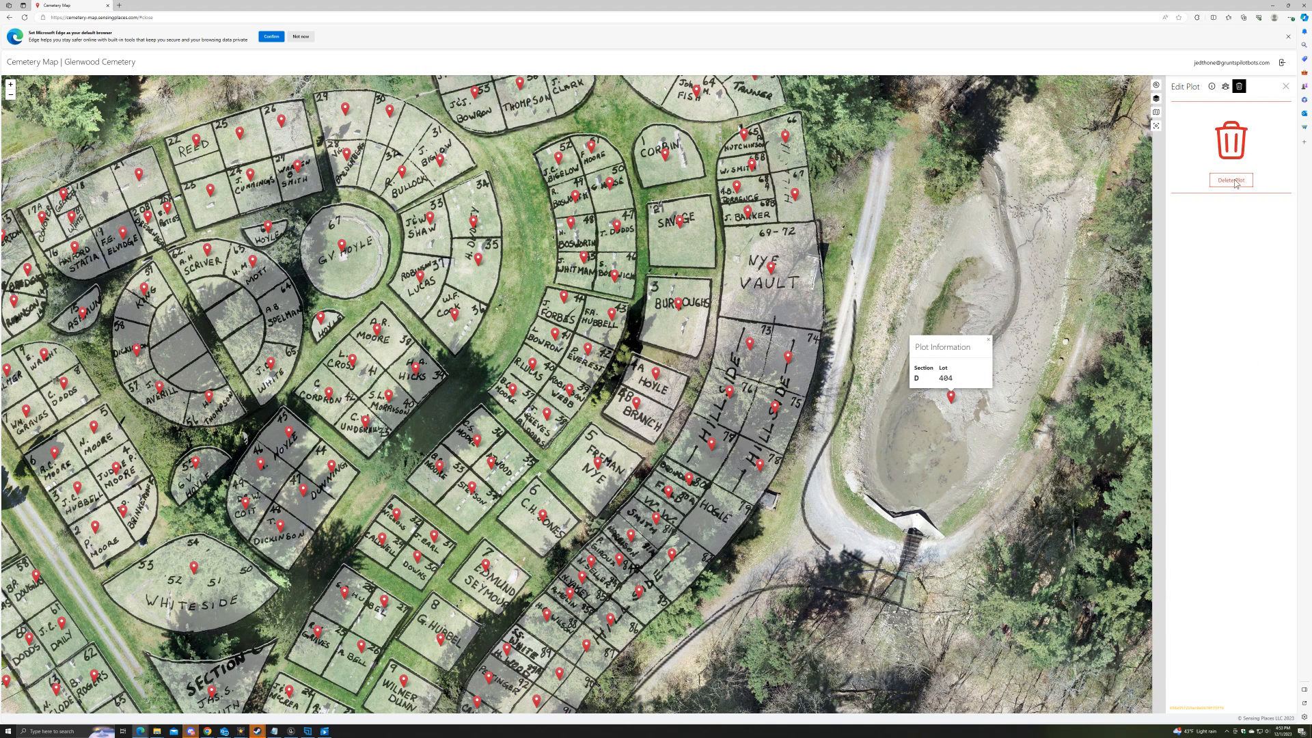
left_click(1230, 180)
left_click(596, 403)
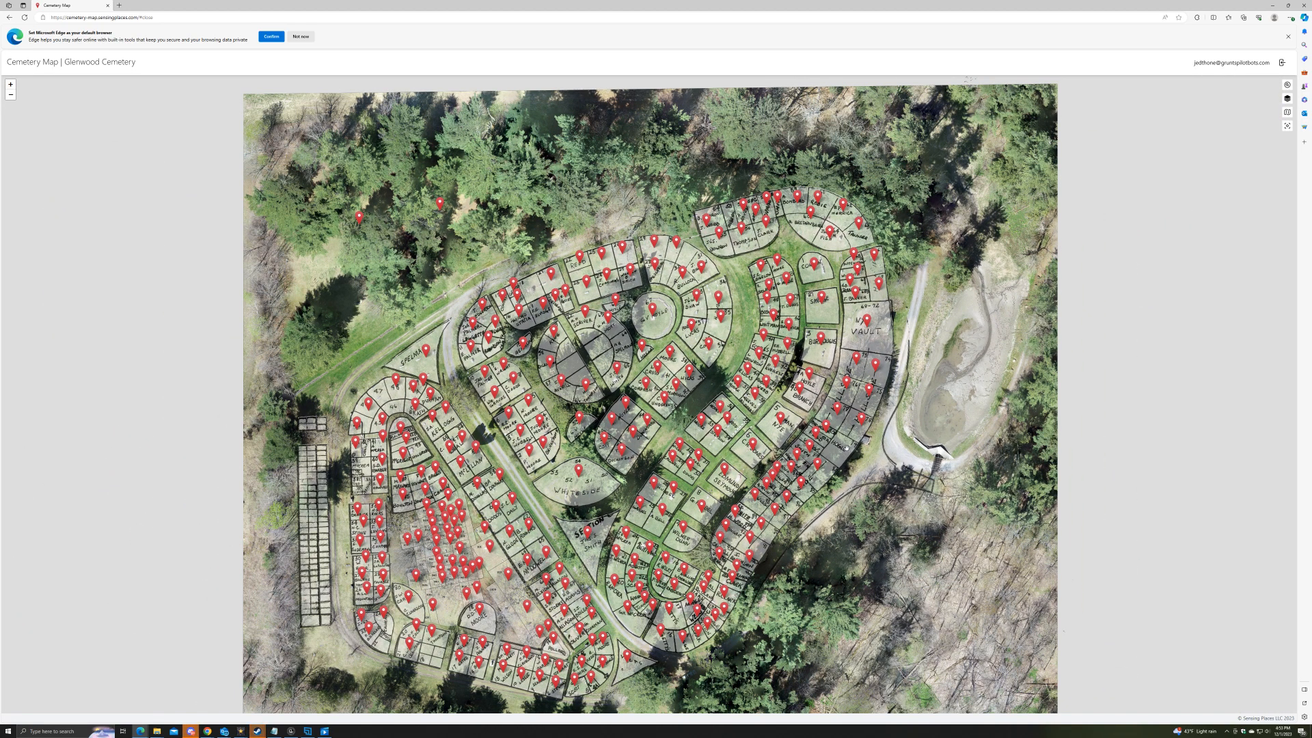
- Open plot H 601 in the woods to review its details, look over the surrounding cemetery map, and close the plot
left_click(440, 204)
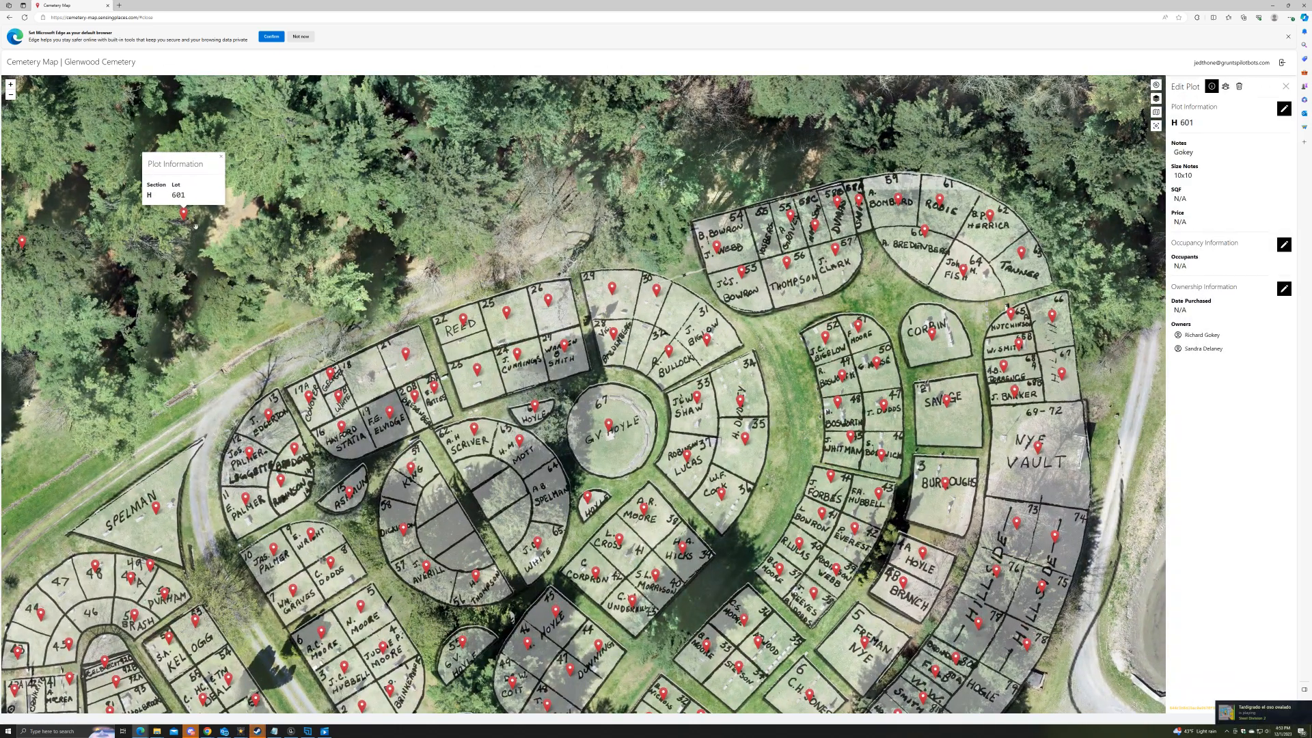
left_click_drag(171, 242, 244, 209)
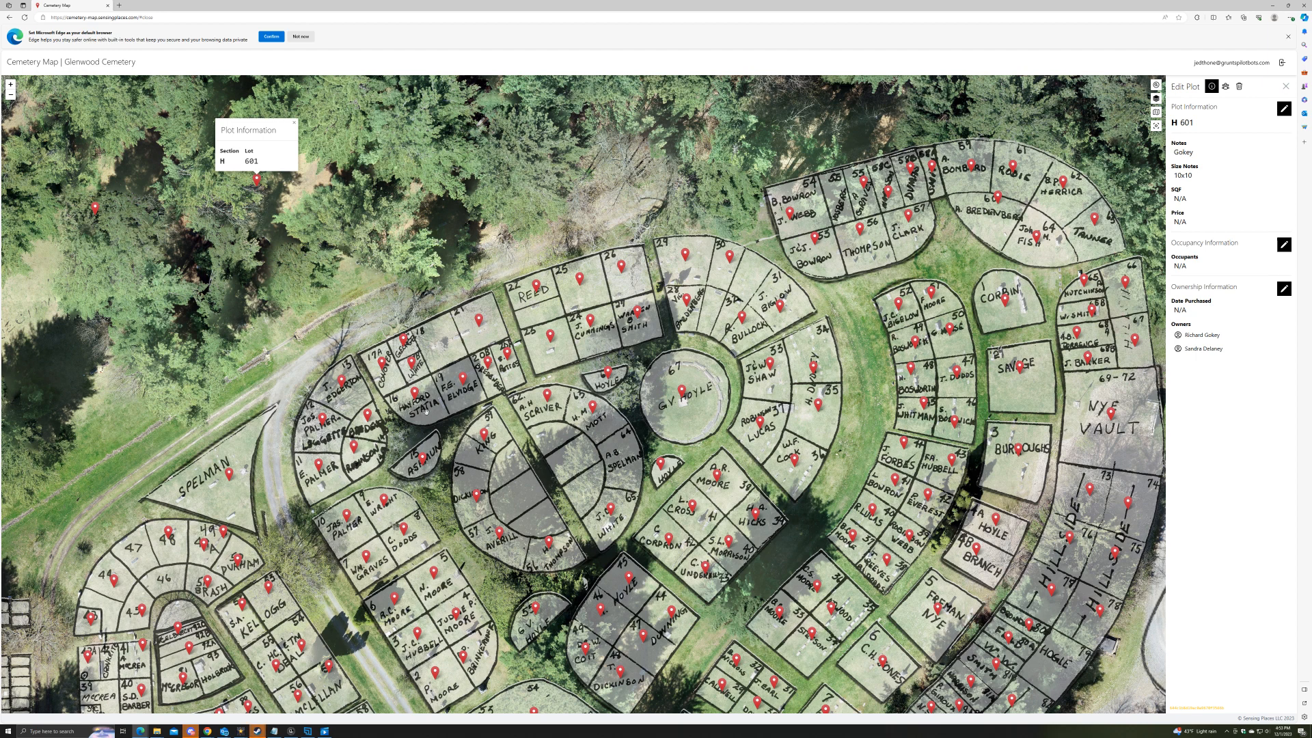
left_click_drag(418, 476, 395, 400)
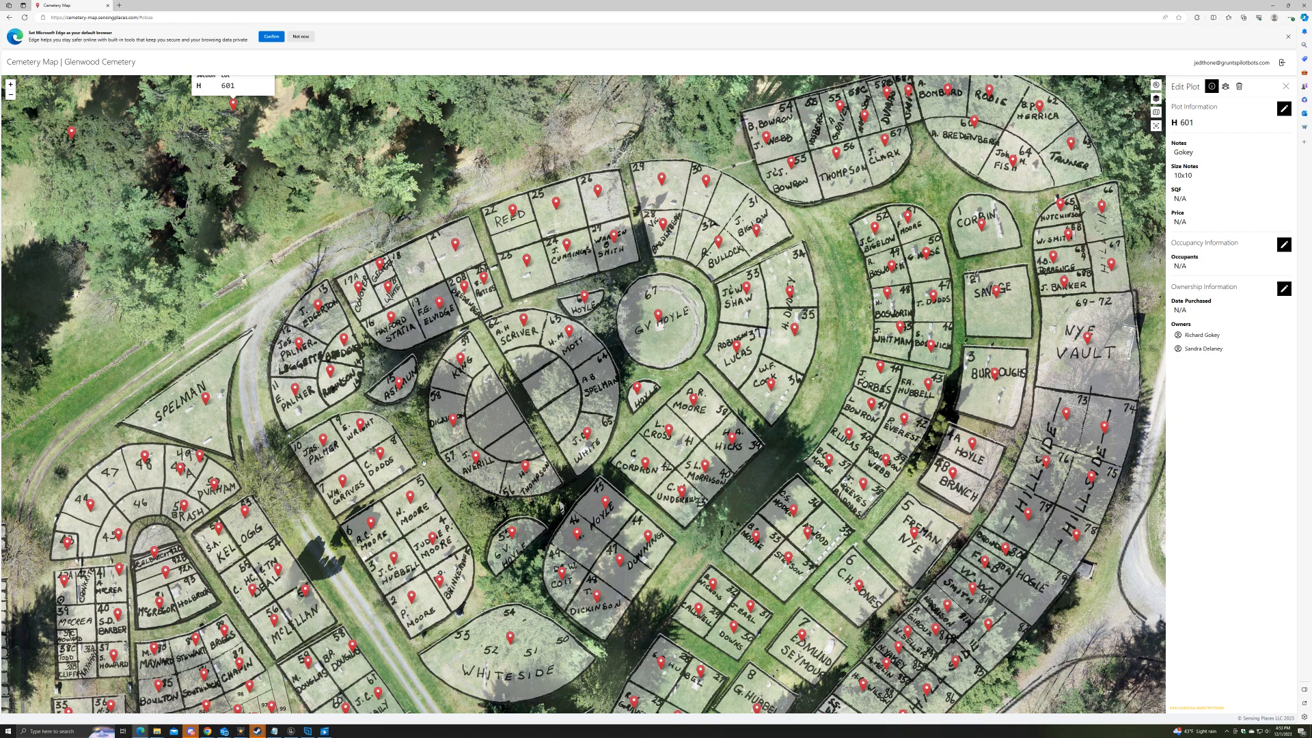
left_click_drag(504, 563, 487, 304)
scroll(481, 416, "down", 1)
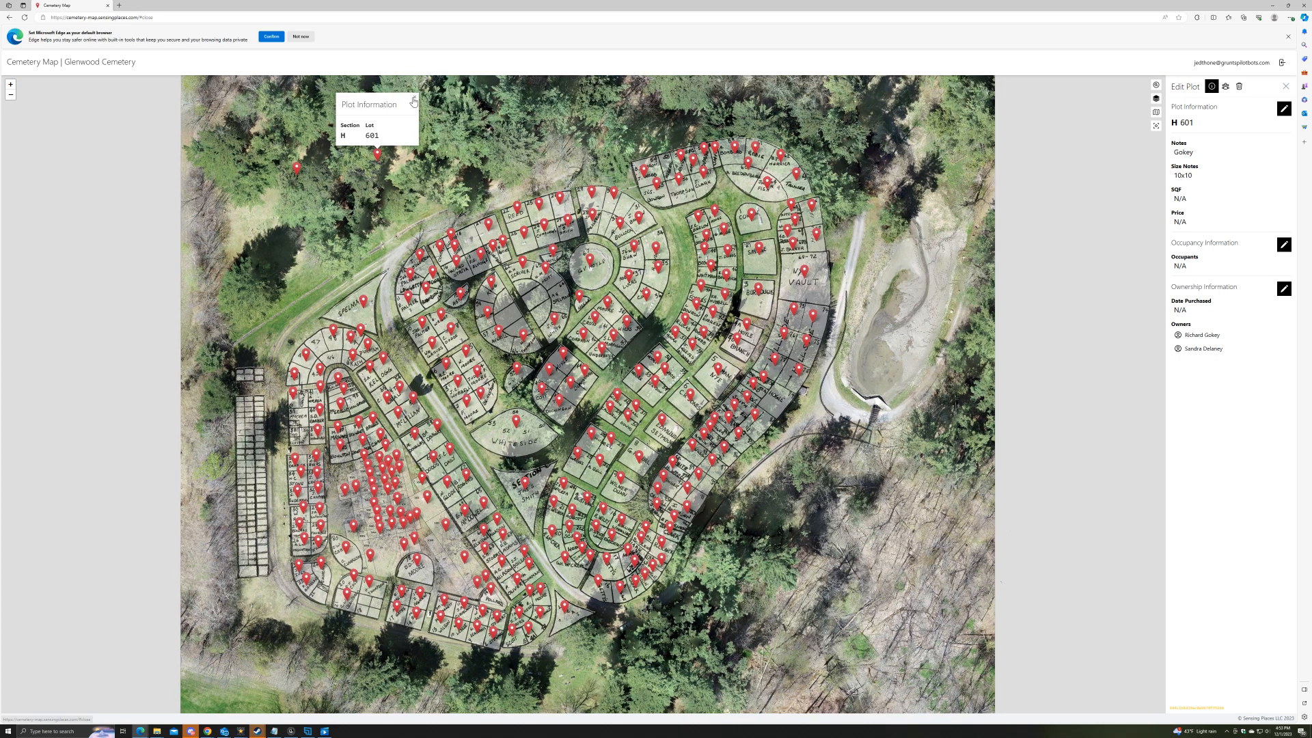
left_click(413, 101)
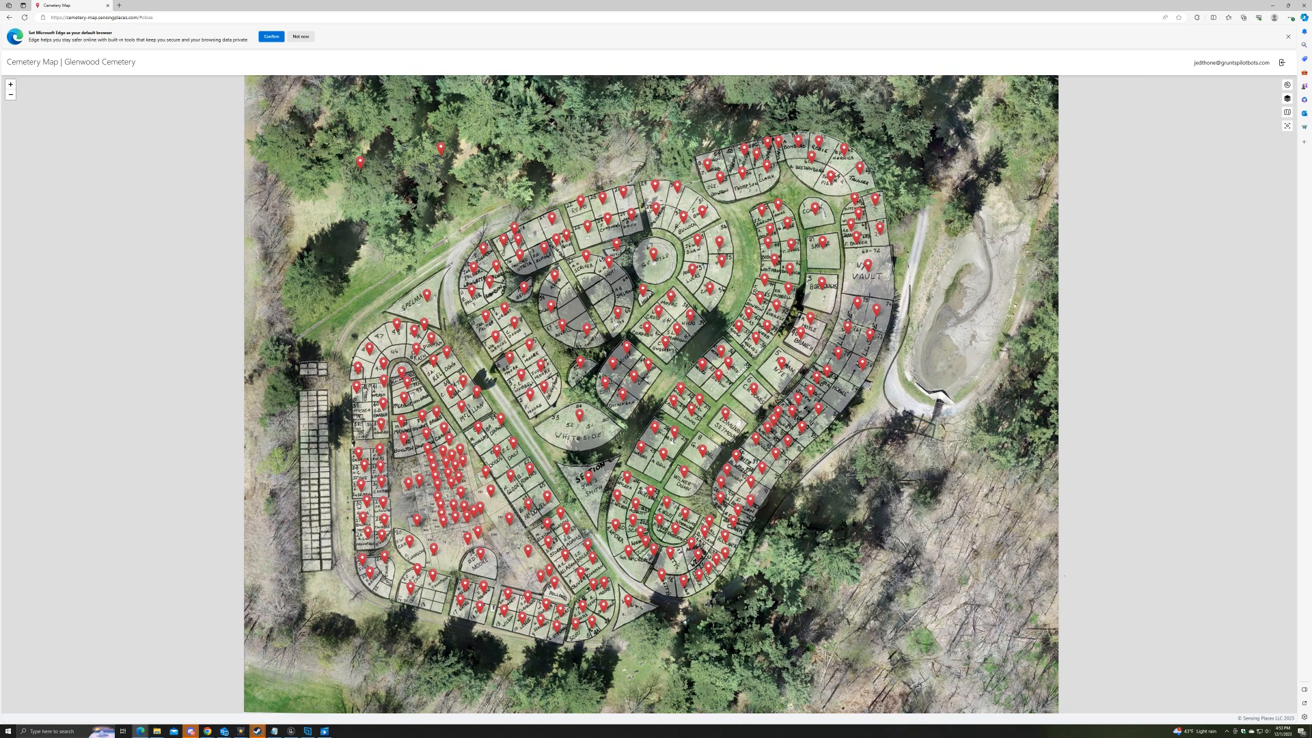
left_click_drag(619, 445, 603, 463)
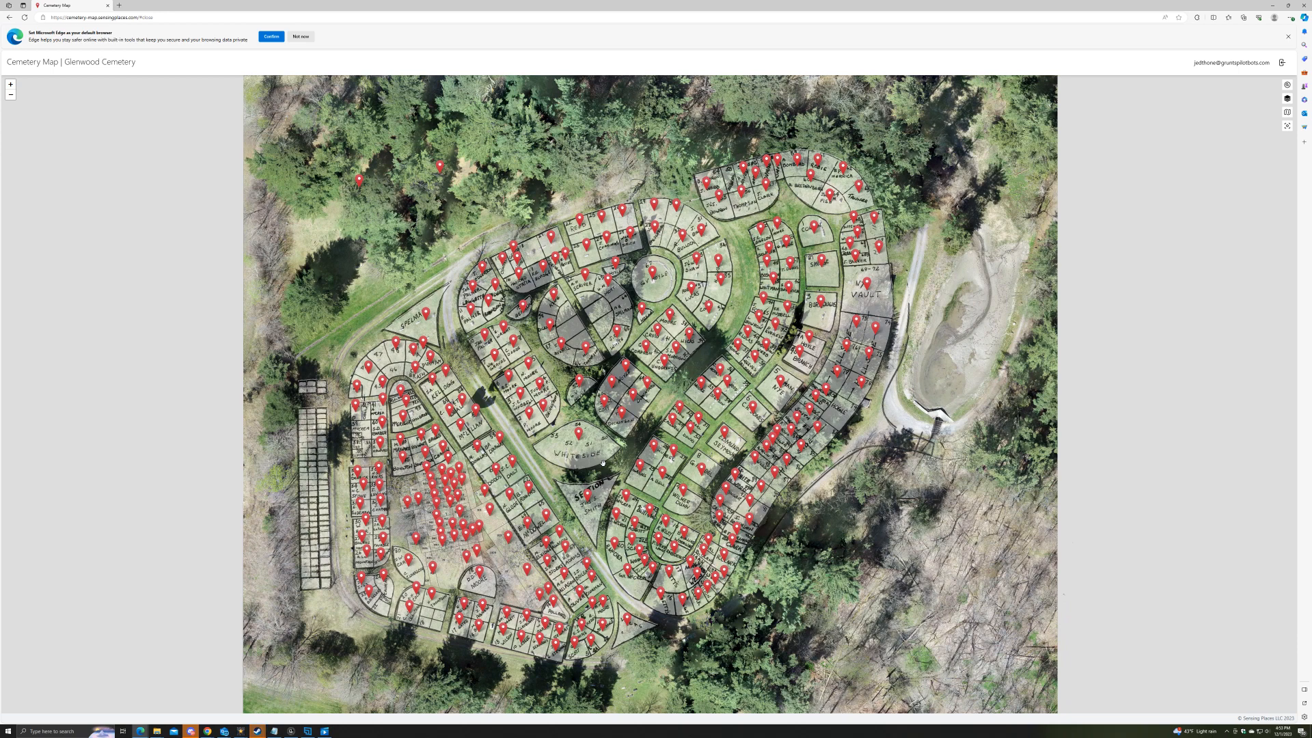